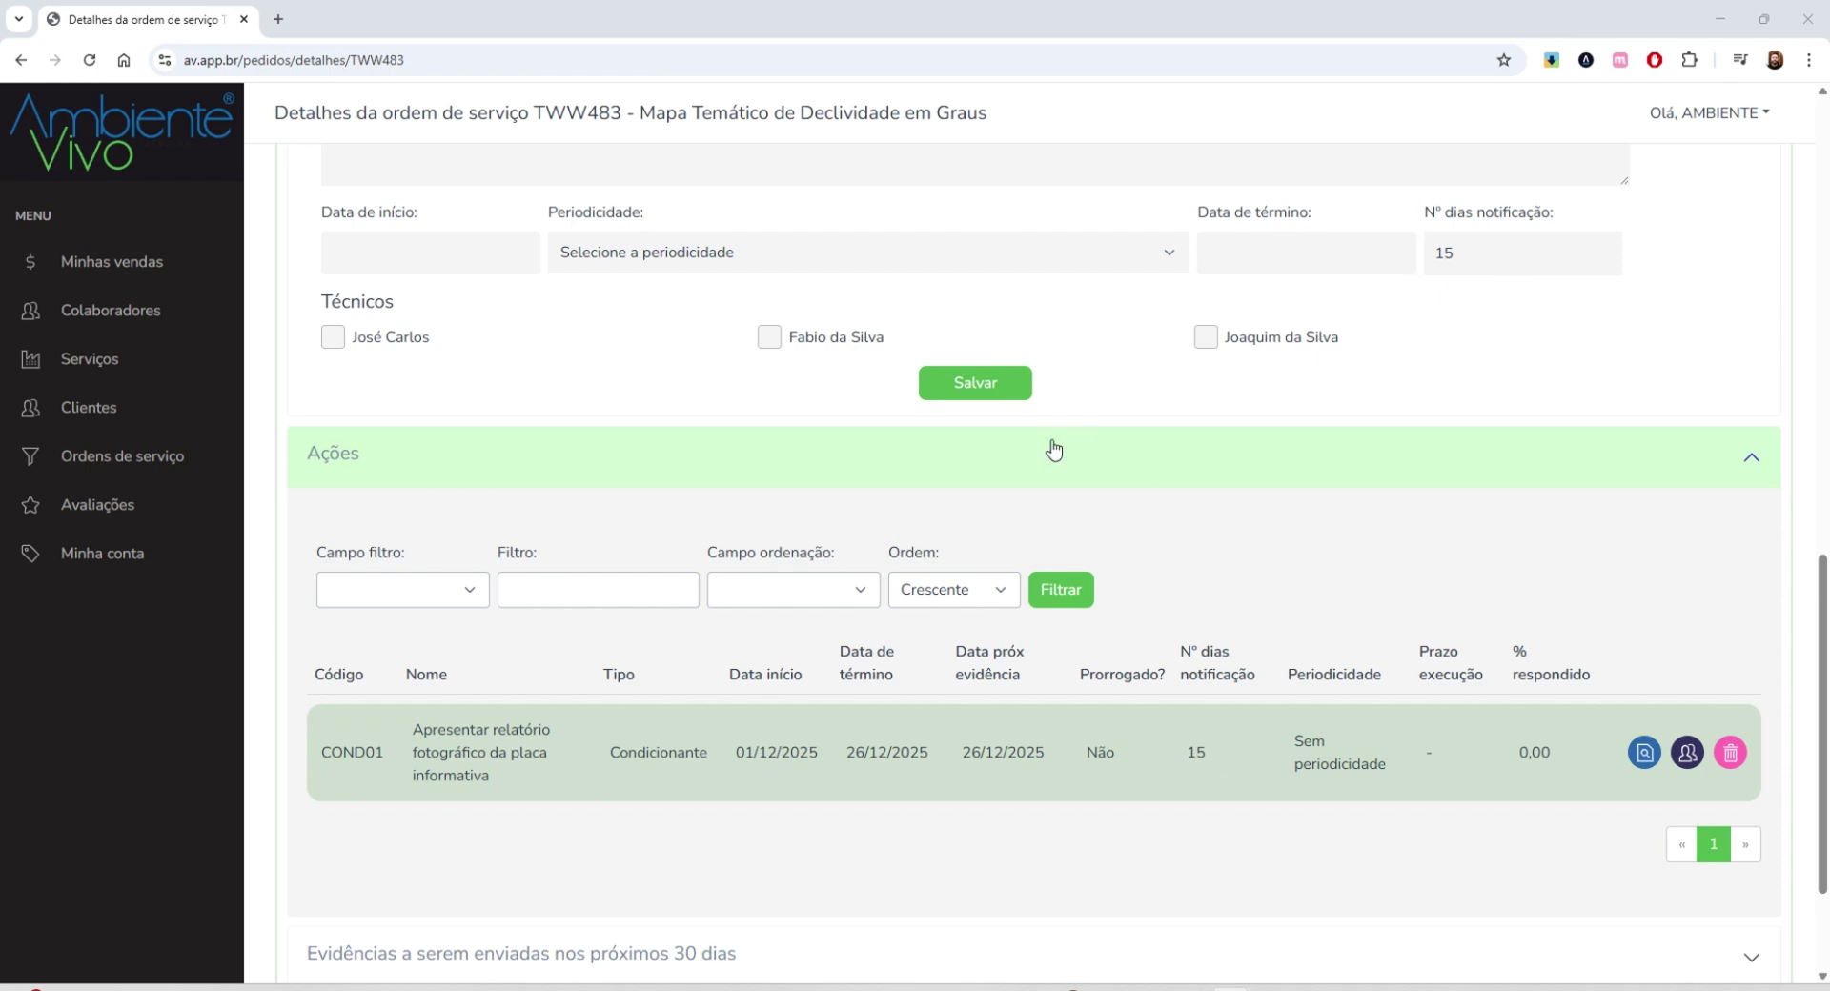
# Open the details of the service order dated 04/12/2025 from the service orders list and expand its Criar ação form
pyautogui.scroll(3, 568, 486)
pyautogui.scroll(3, 568, 486)
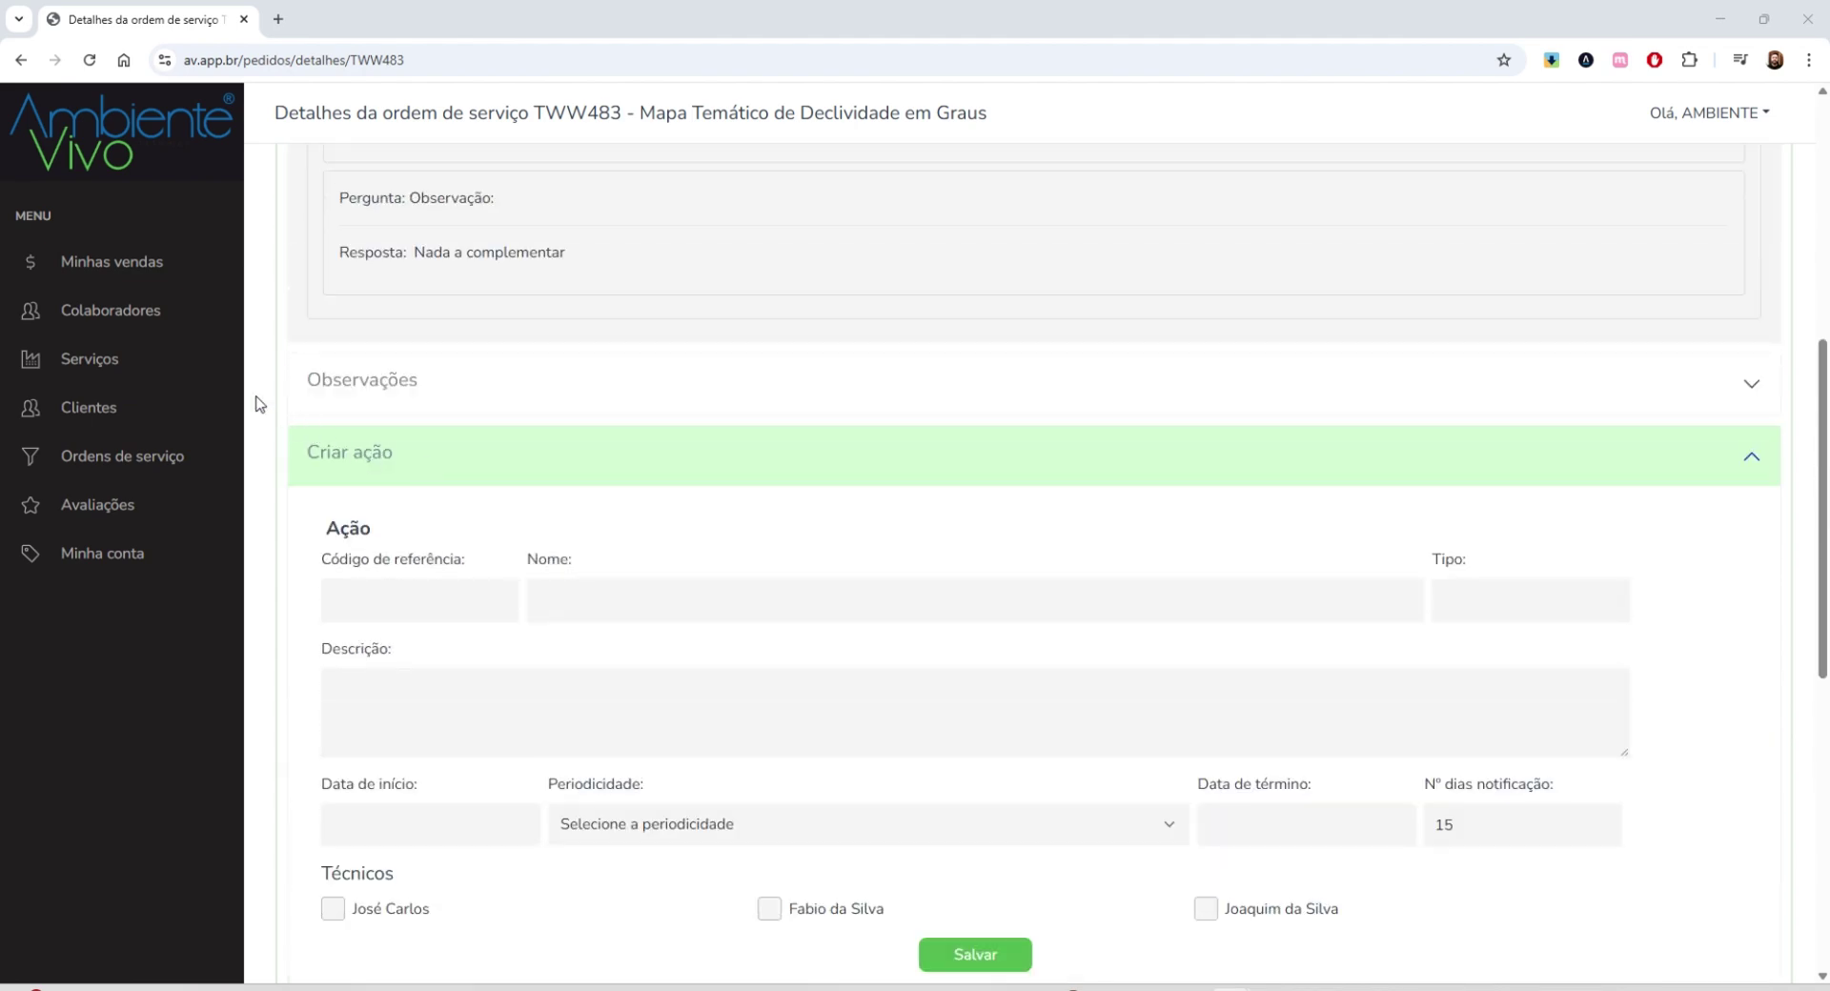
pyautogui.click(99, 467)
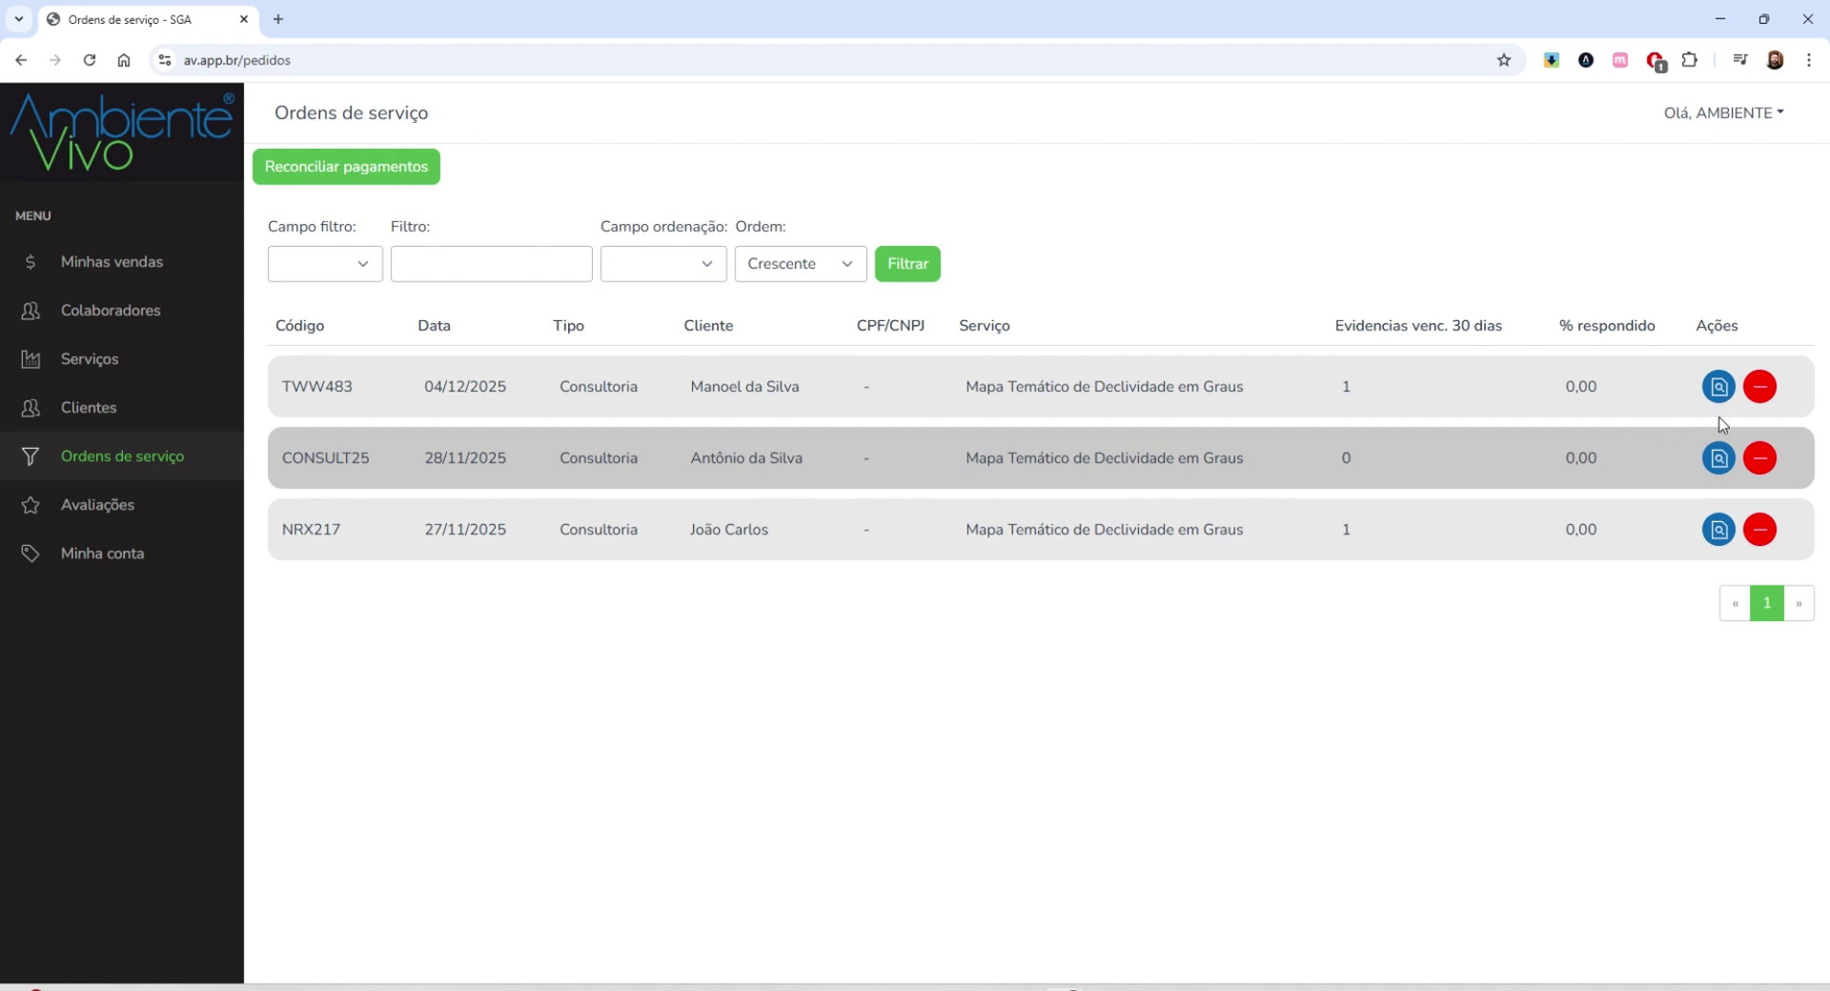
pyautogui.click(1720, 397)
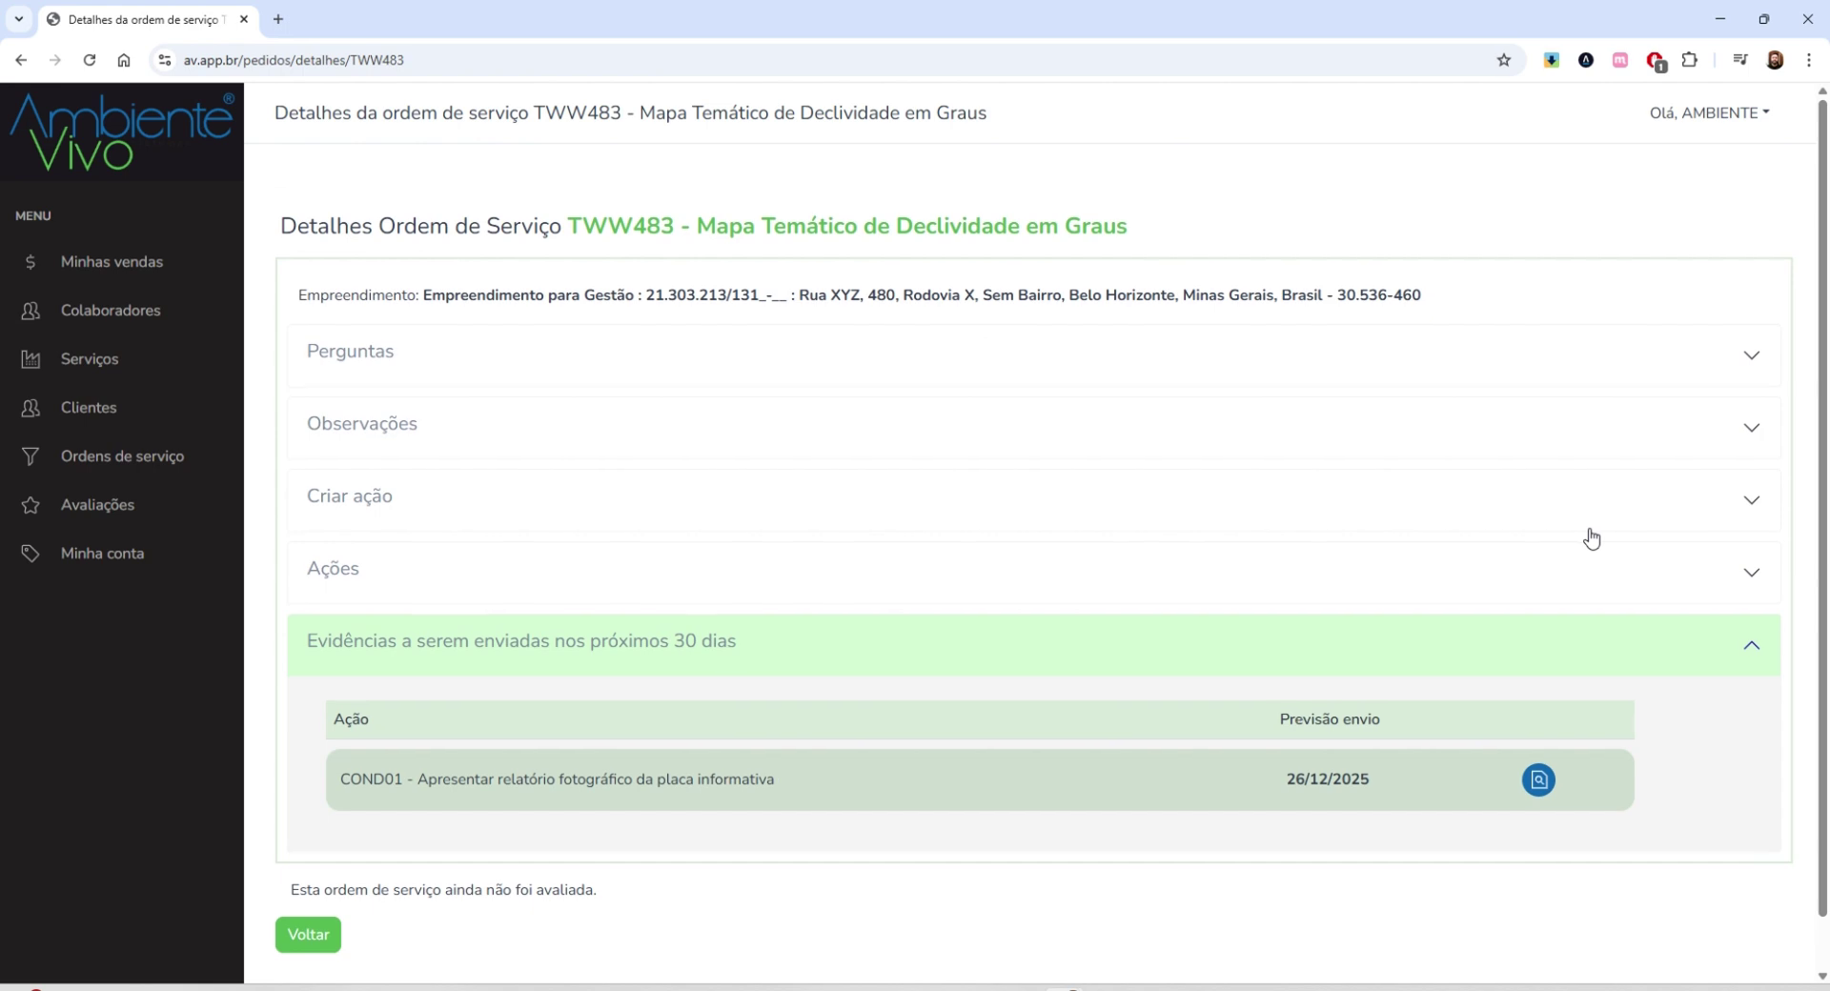
pyautogui.scroll(-1, 1591, 537)
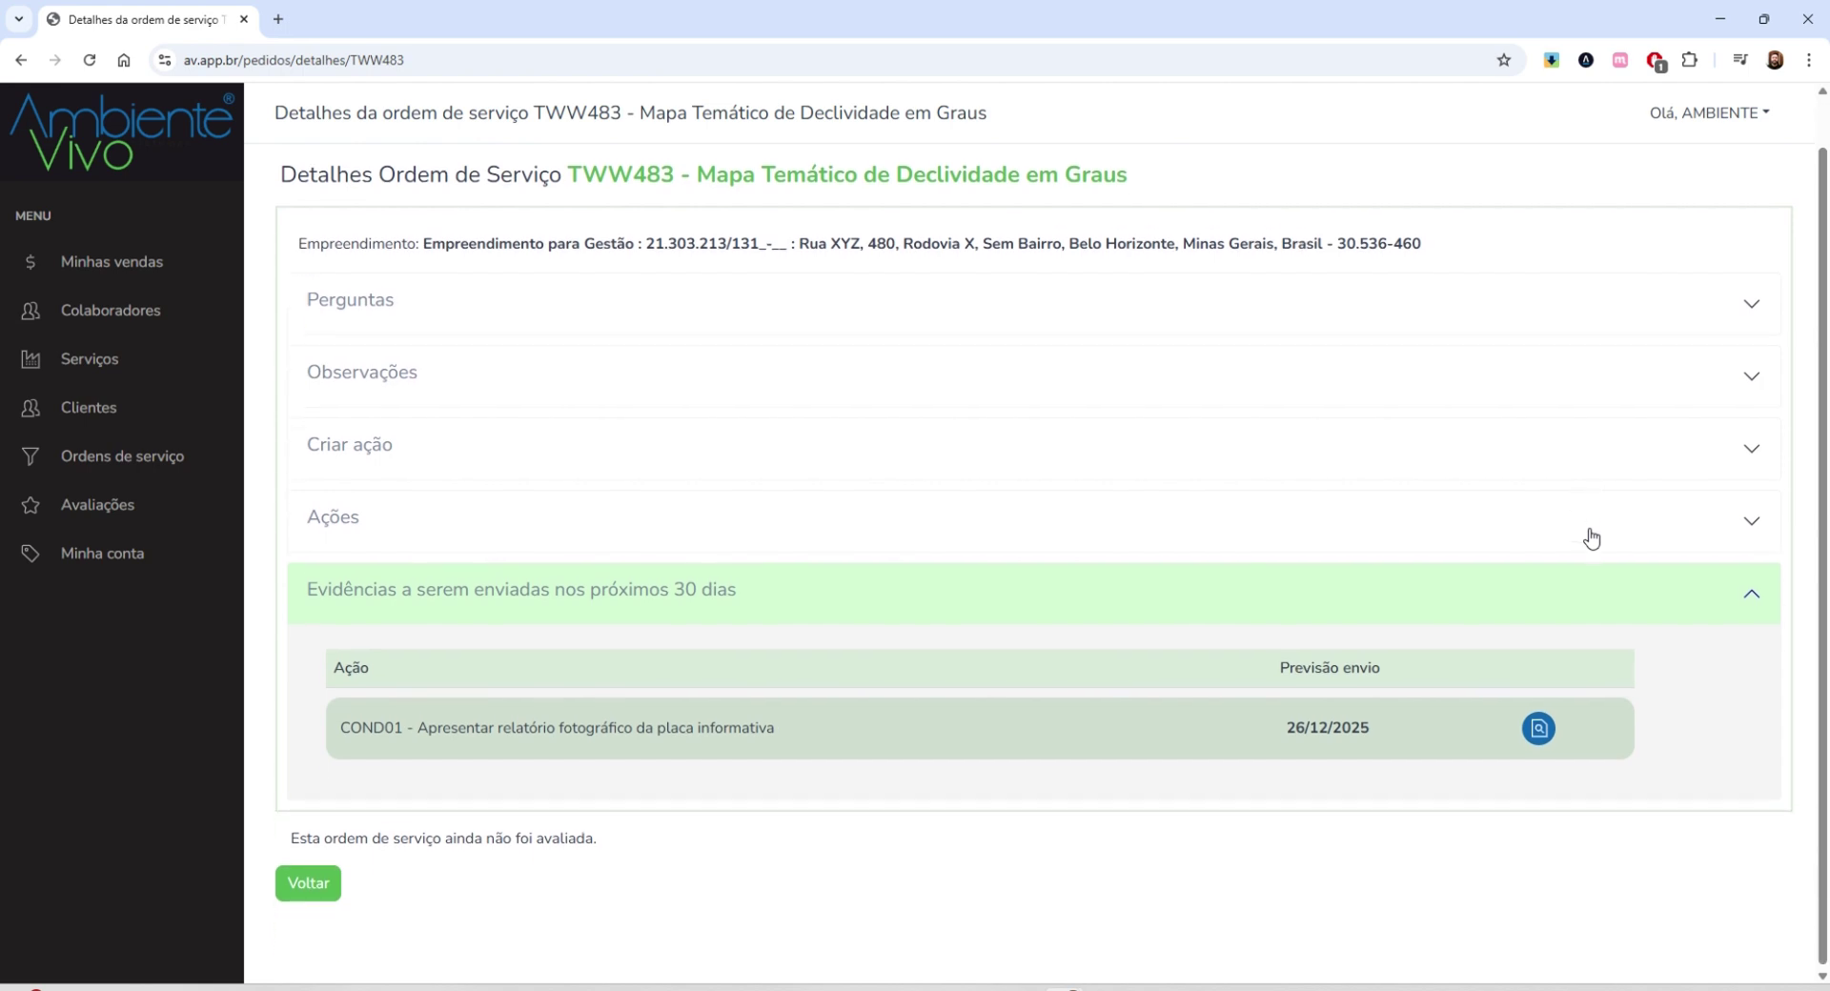
pyautogui.click(1747, 457)
pyautogui.scroll(-1, 961, 512)
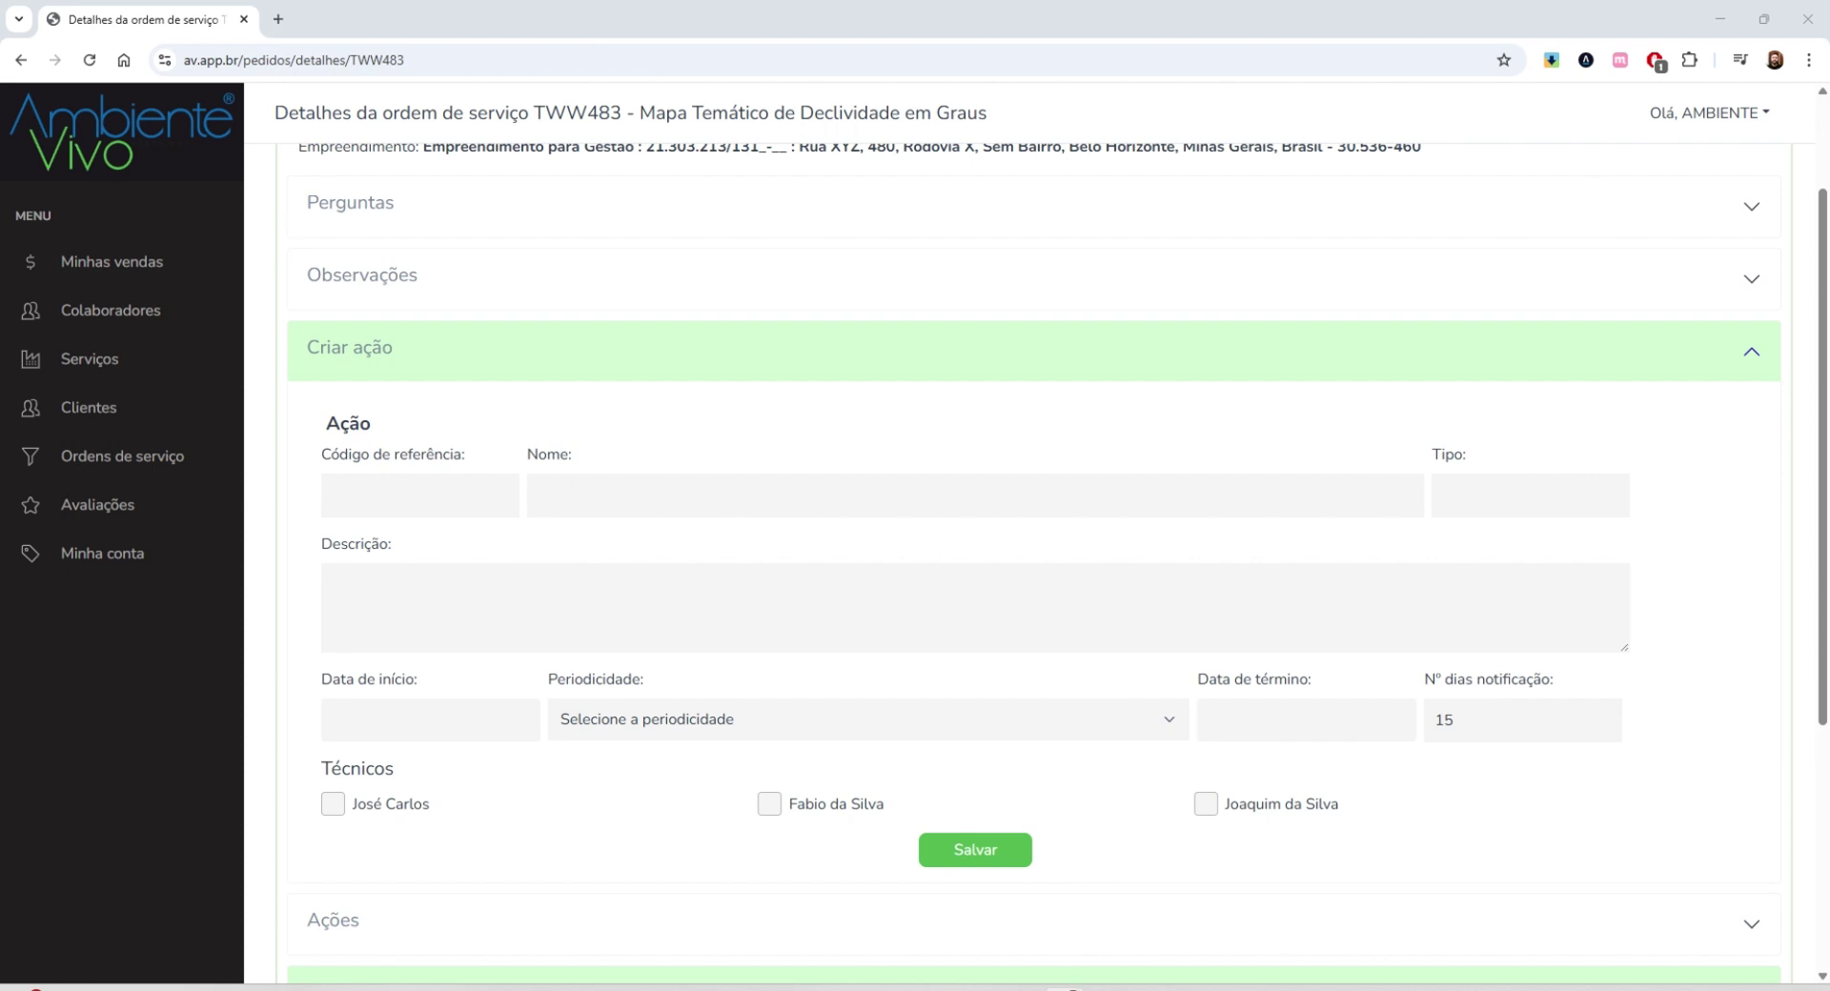
# Give the new action reference code COND02 and the name "Realizar semestralmente a limpeza e manutenção nas caixas separadoras de água e óleo."
pyautogui.click(428, 490)
pyautogui.write('C')
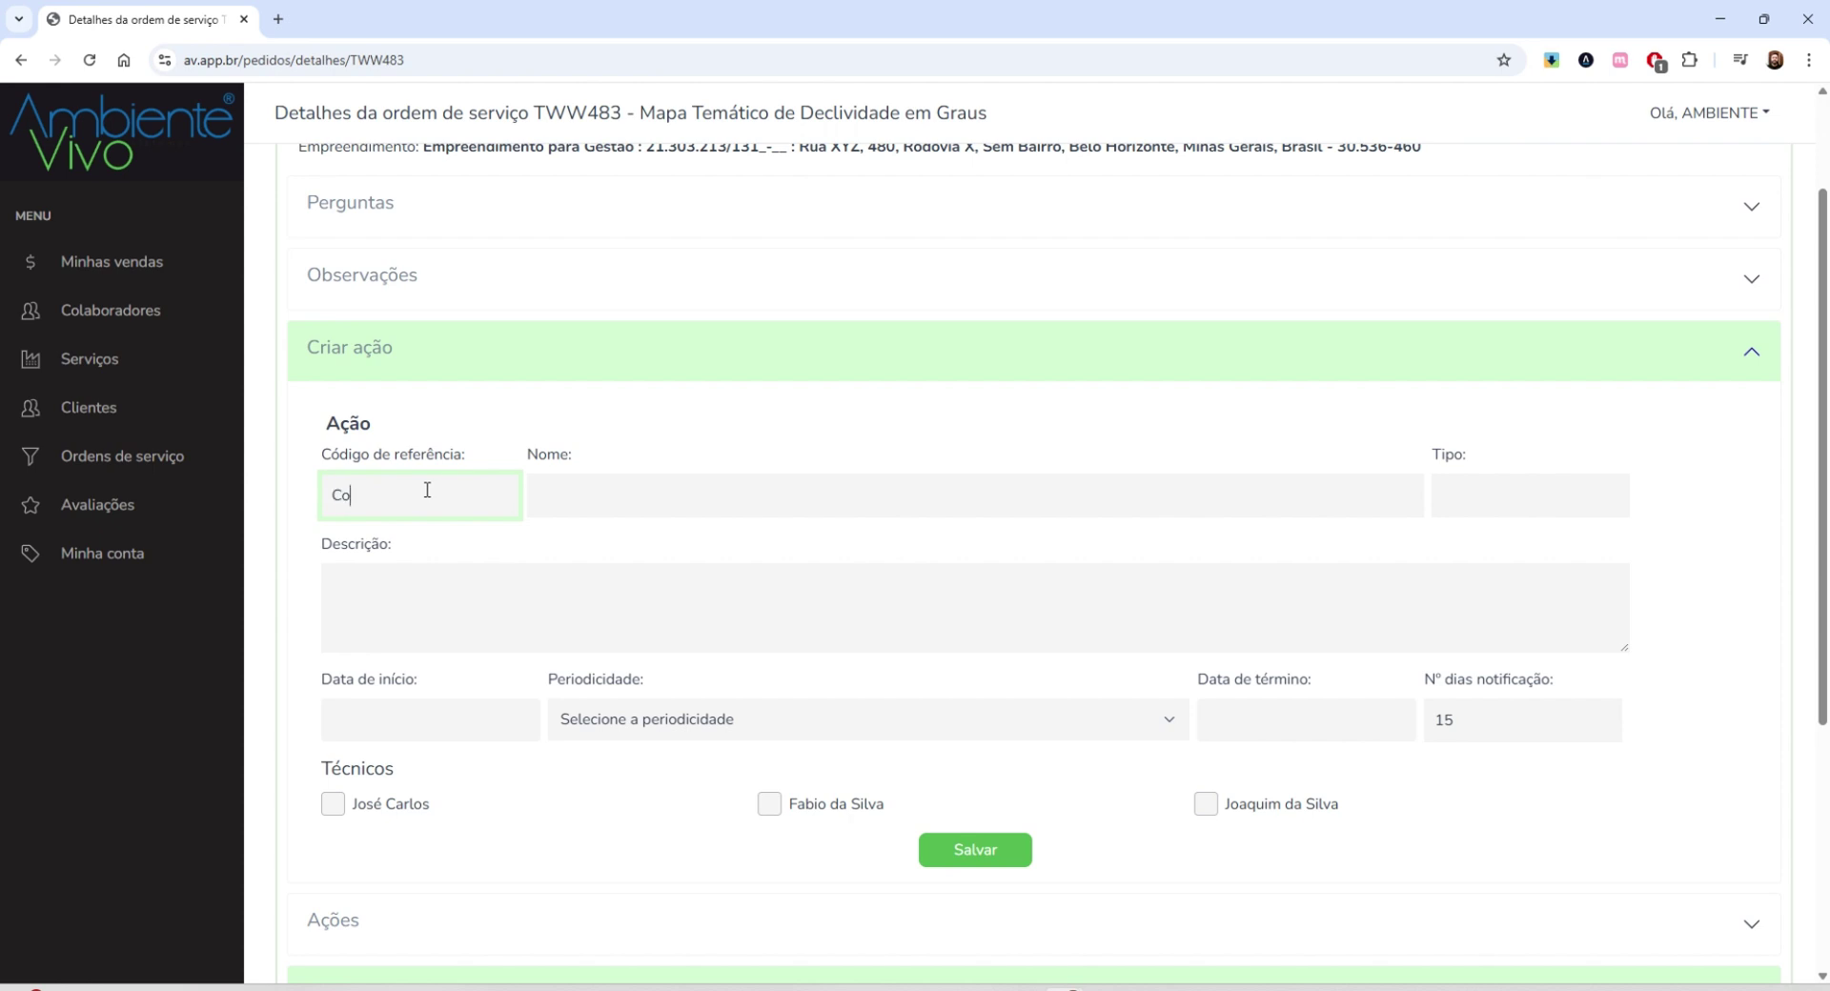
pyautogui.write('OND02')
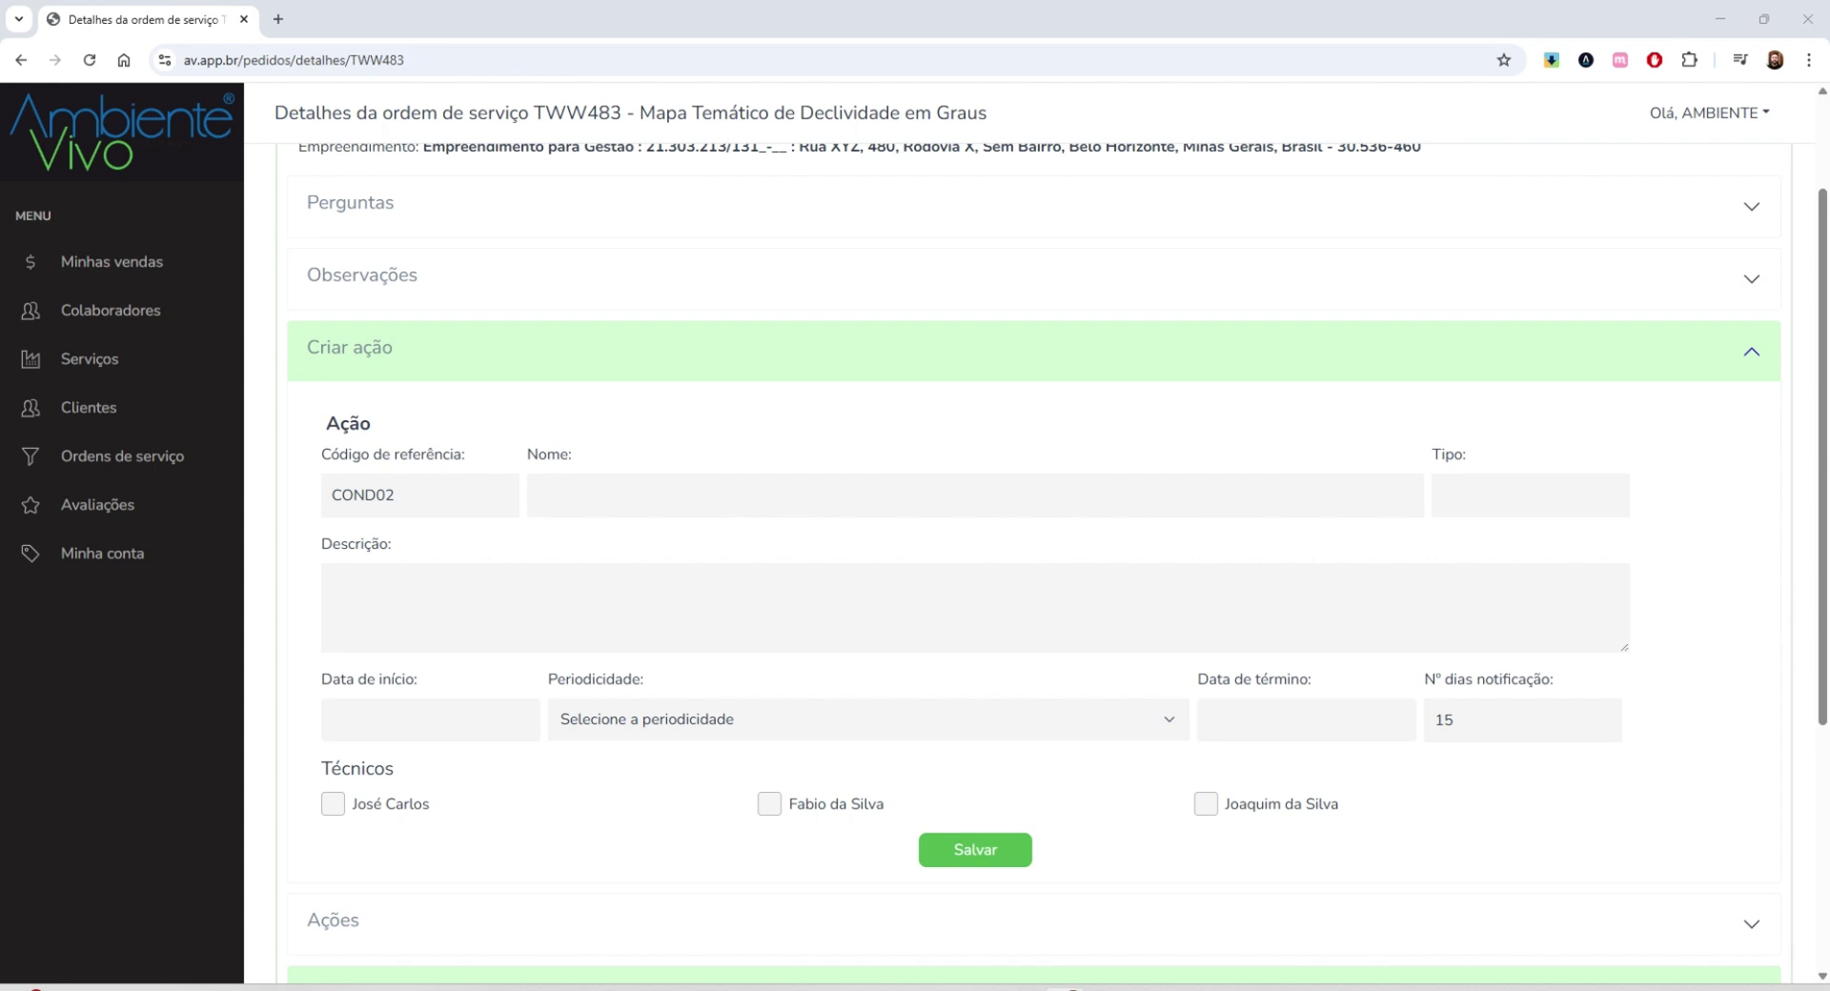
pyautogui.click(647, 498)
pyautogui.write('Realizar semestralmente a limpeza e manutenção nas caixas separadoras de água e óleo')
pyautogui.write('.')
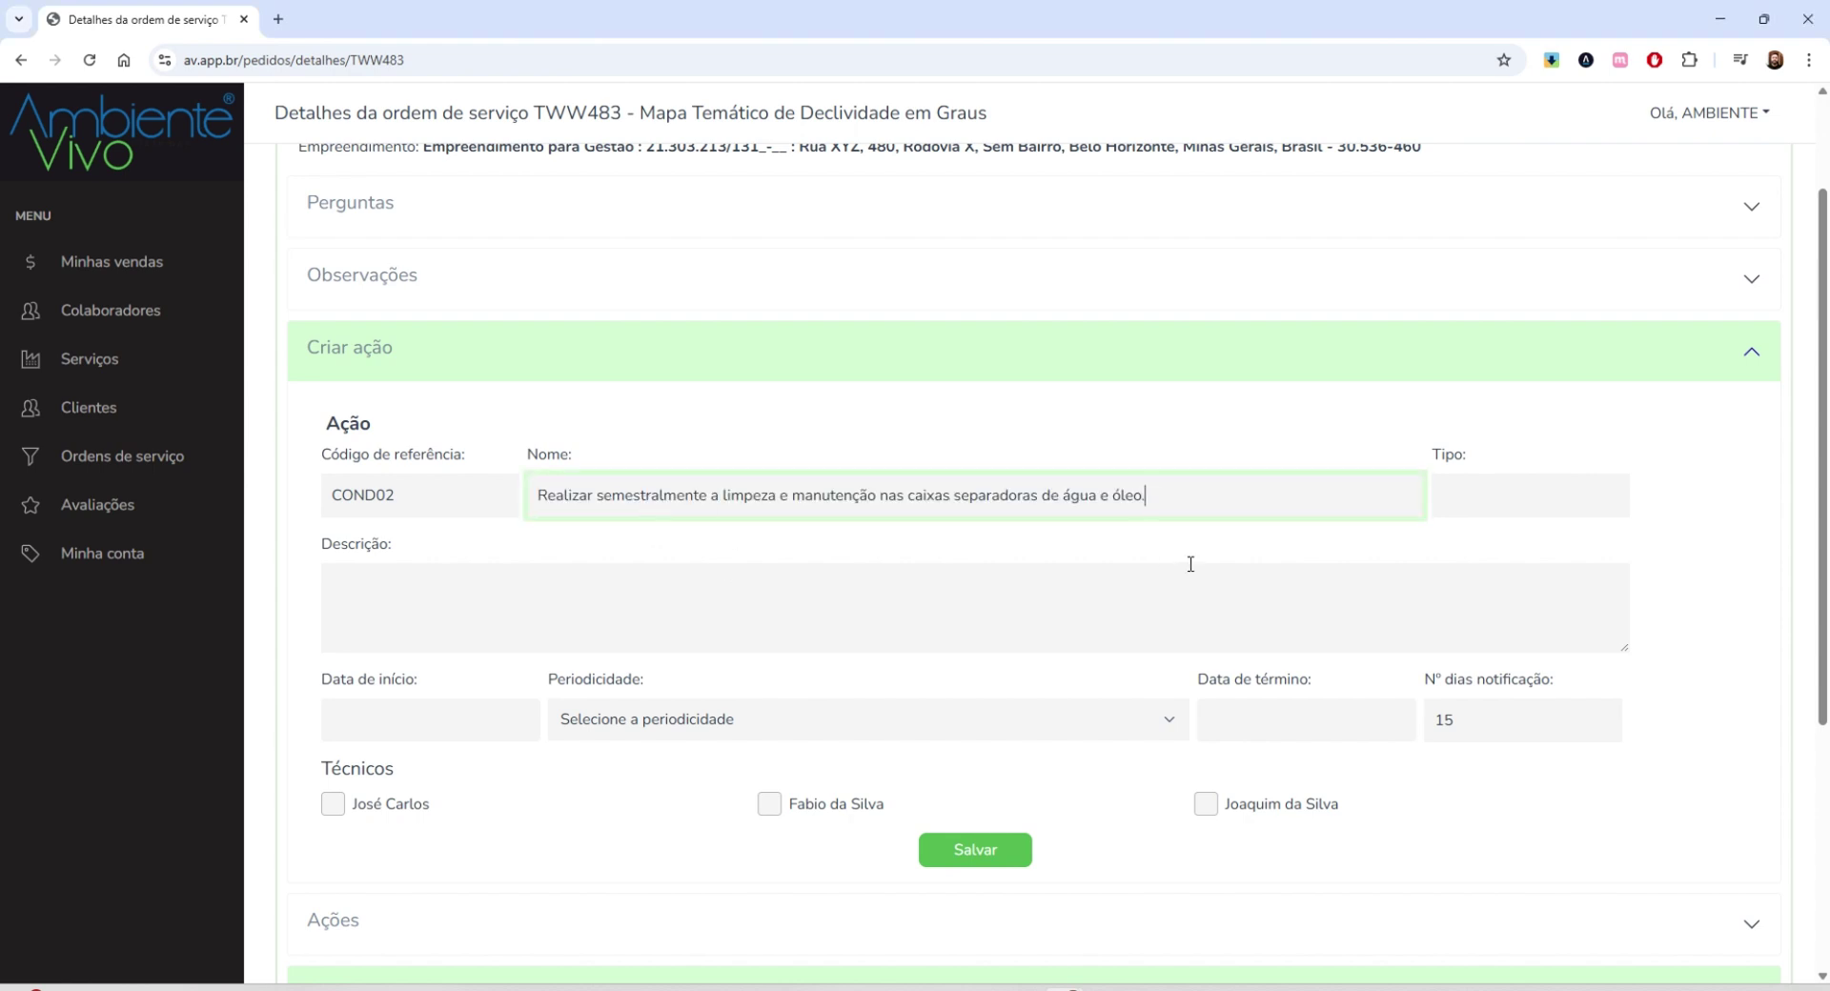
# Set the COND02 action's type to Monitoramento and enter the full text of Condicionante 2 as its description
pyautogui.click(1546, 512)
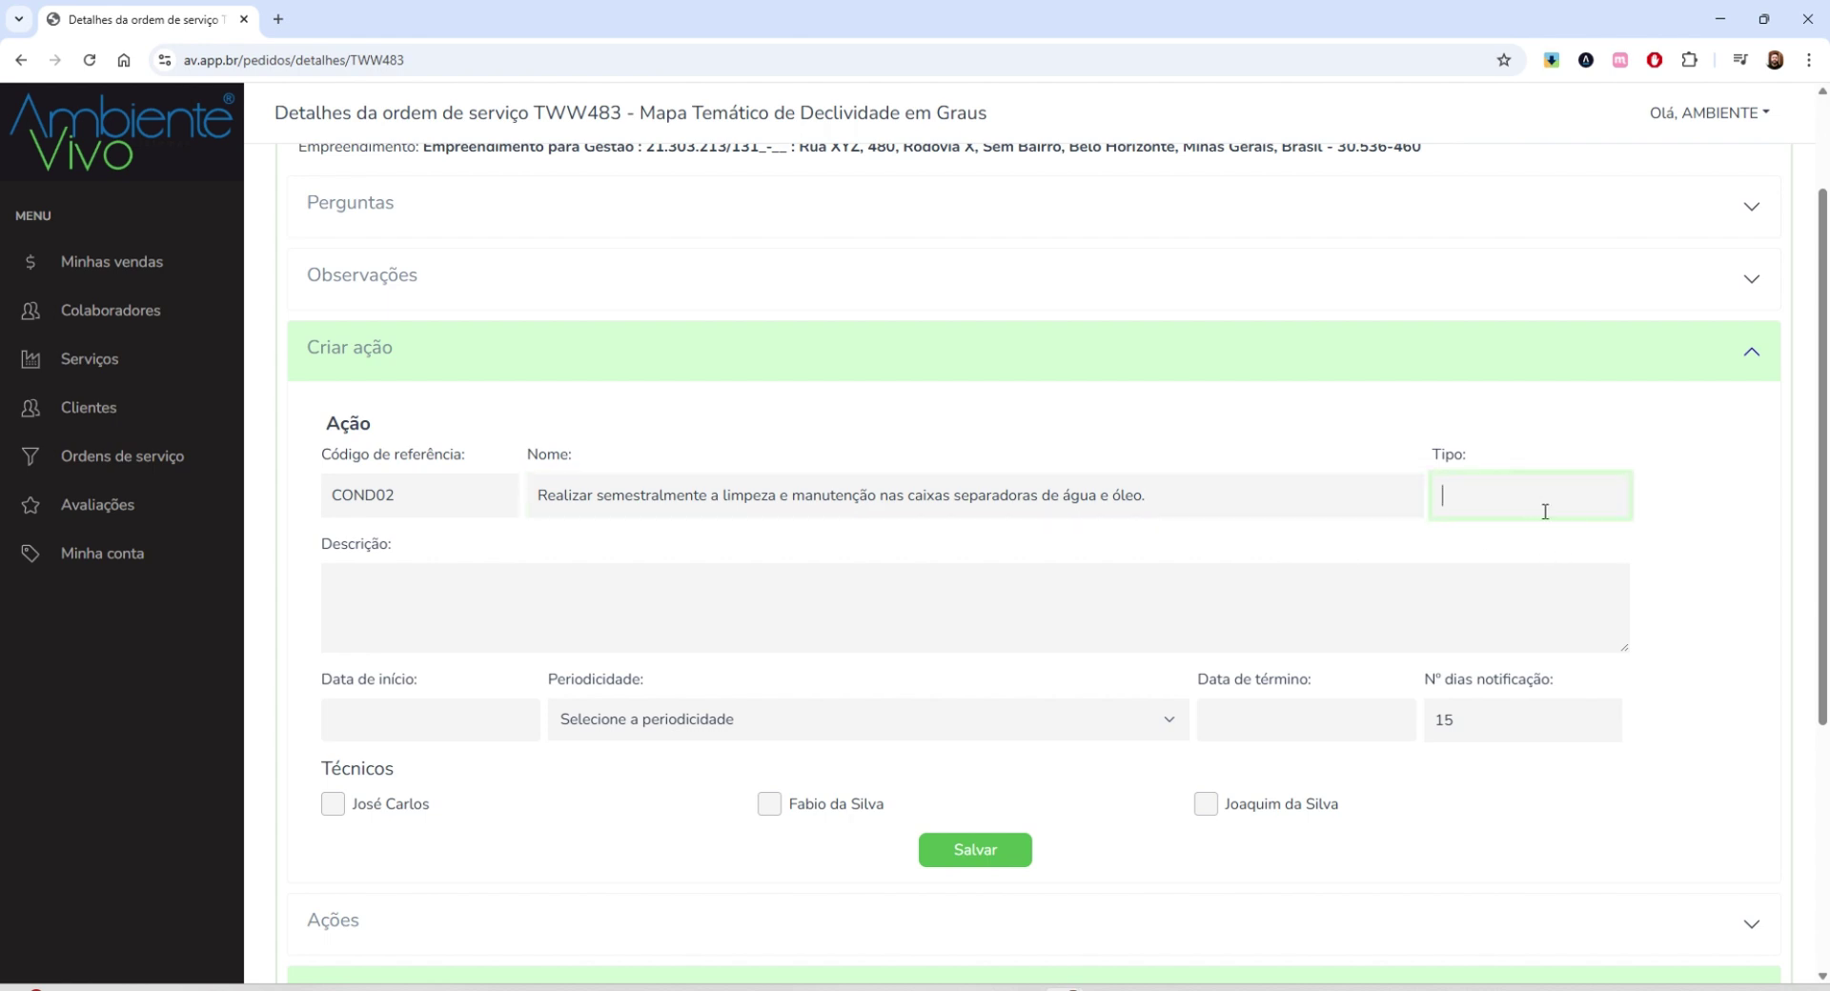
pyautogui.write('Monitoramento')
pyautogui.click(384, 578)
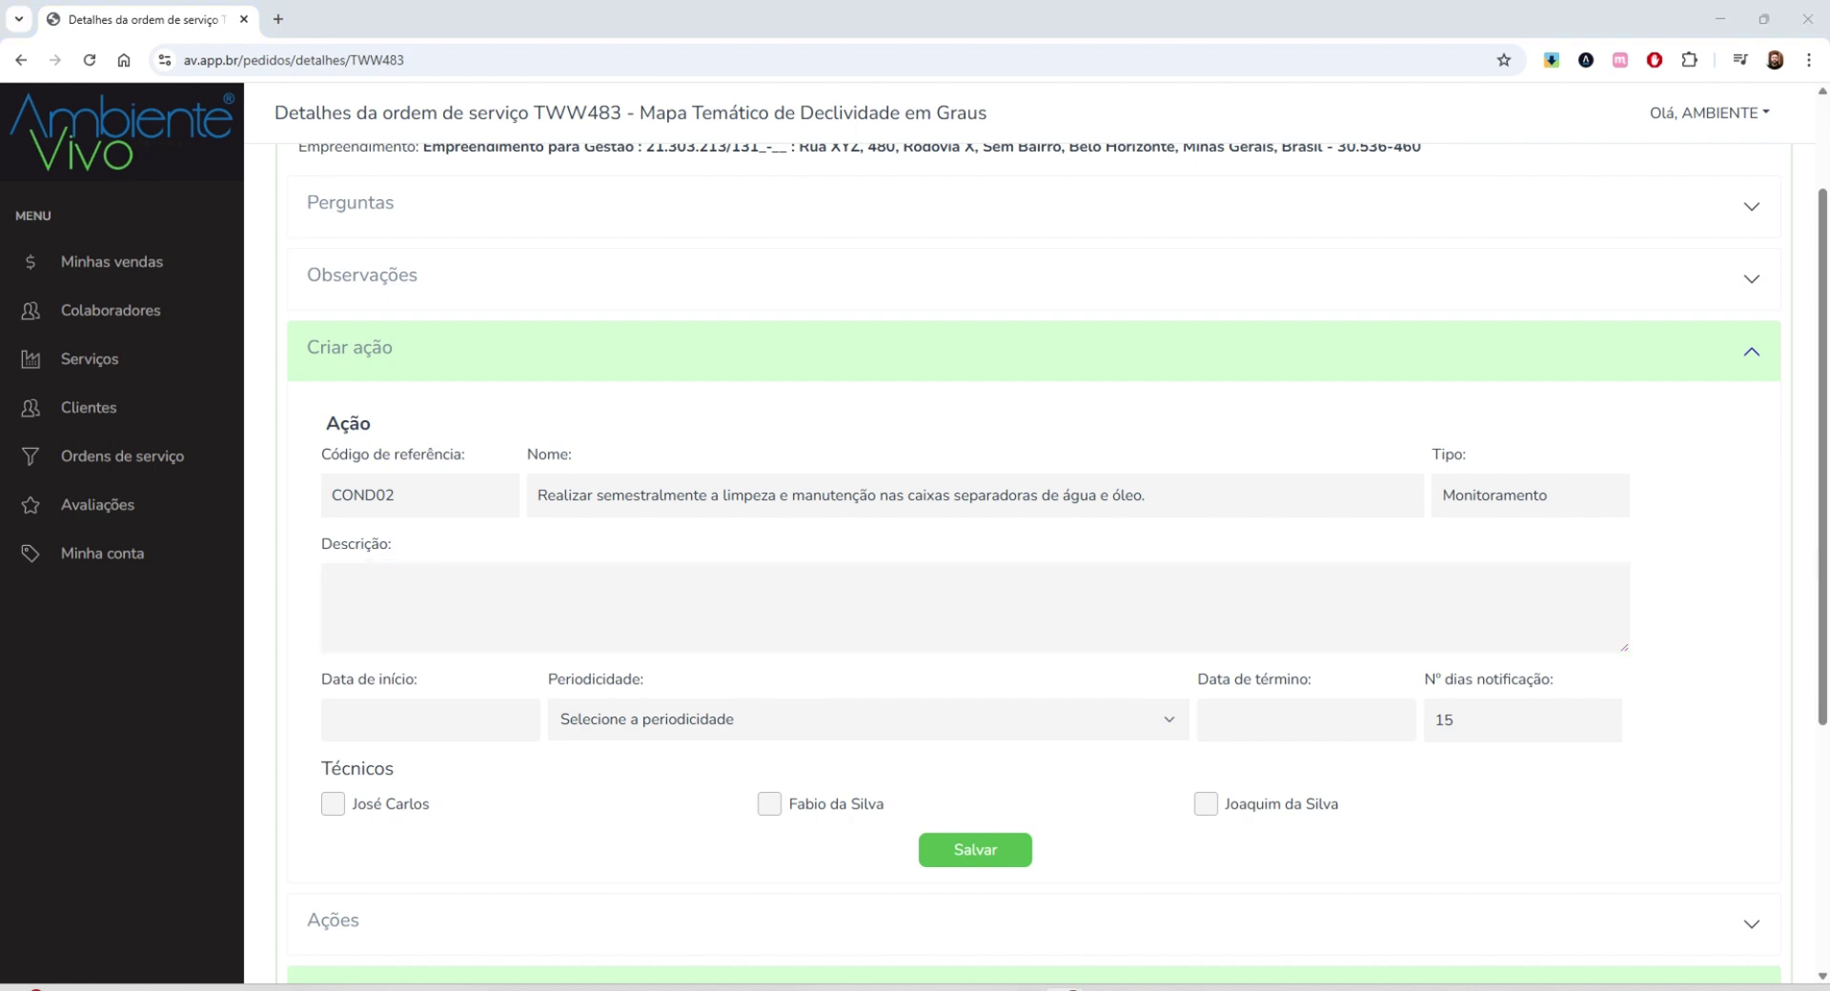
pyautogui.click(547, 595)
pyautogui.write('Condicionante 2 - Realizar semestralmente a limpeza e manutenção nas caixas separadoras de água e óleo, a fim de manter a eficiência da mesma, após a coleta do efluente para caracterização físico-química. Apresentar as cópias das notas fiscais de alienação e da licença ambiental da empresa, junto com relatório fotográfico comprobatório (com periodicidade anual). Em caso de contrato firmado com empresa coletora de resíduos classe I, apresentá-lo em conjunto com as cópias das notas fiscais de alienação e o relatório comprobatório . A primeira limpeza e manutenção com 120 dias após a concessão da Licença de Operação.')
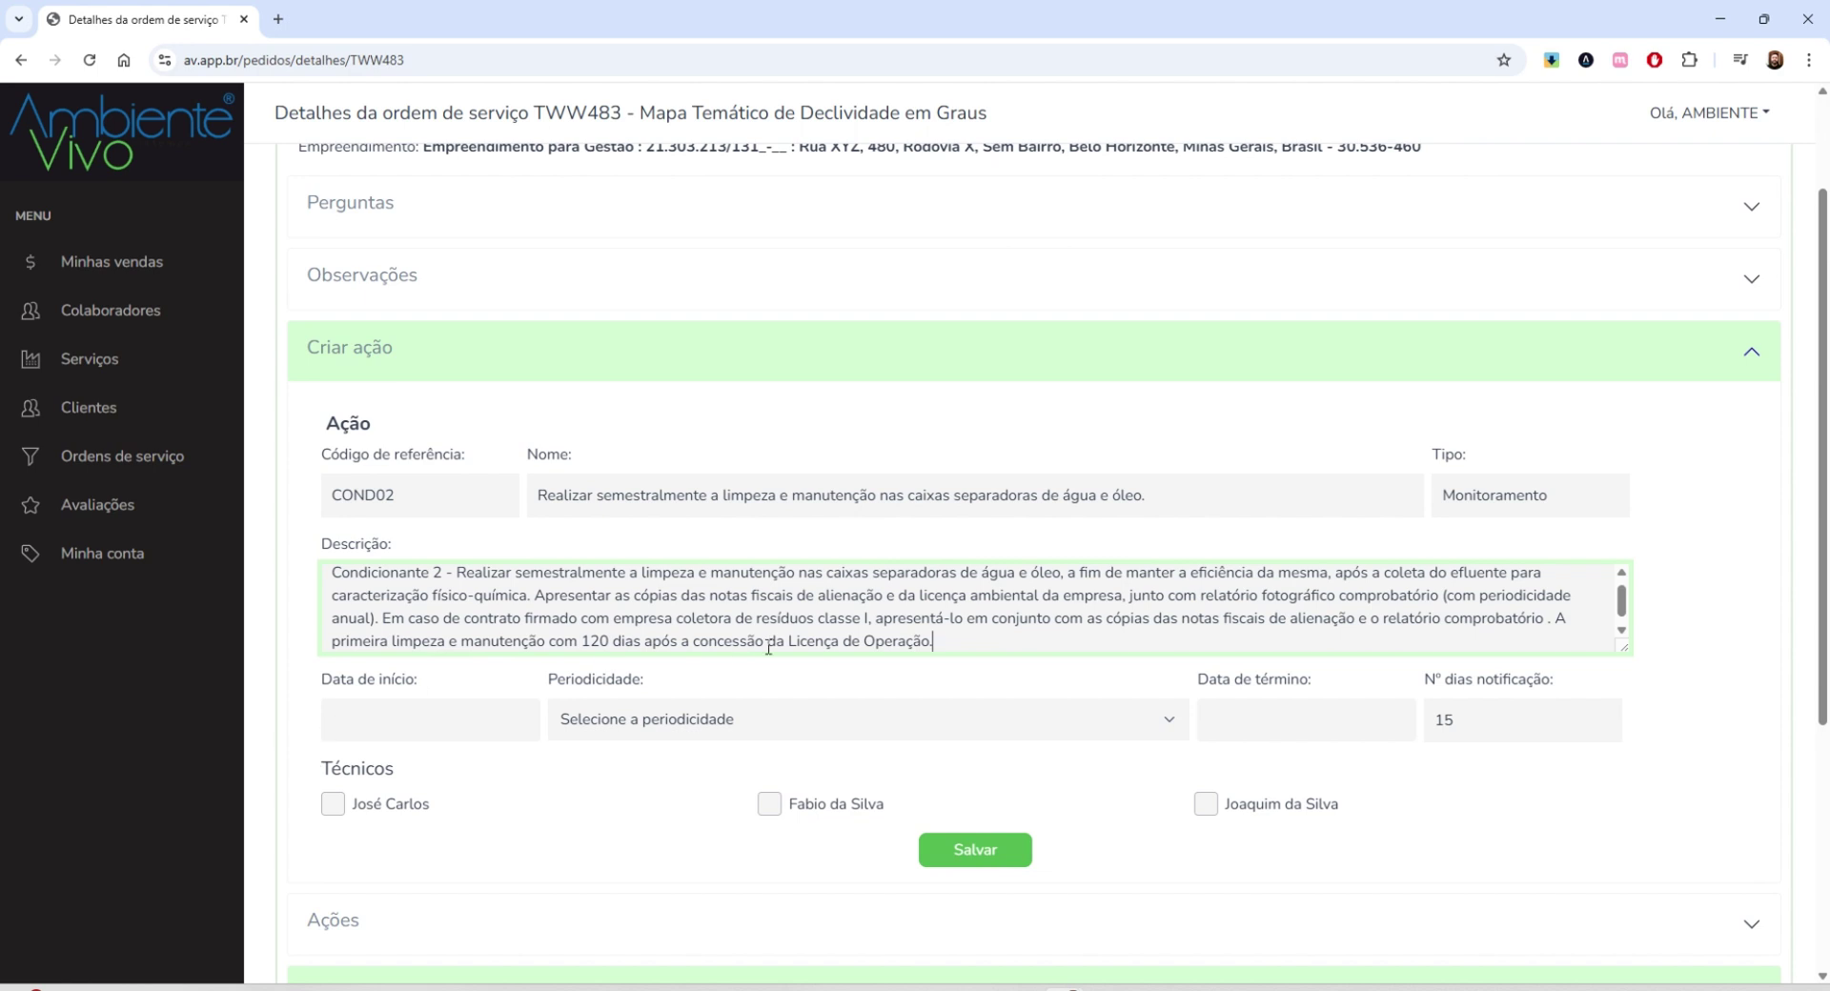
# Set the action's start date to 01/12/2025 and its periodicity to Prazo de execução with a 120 dias deadline
pyautogui.scroll(-1, 805, 641)
pyautogui.scroll(-1, 915, 652)
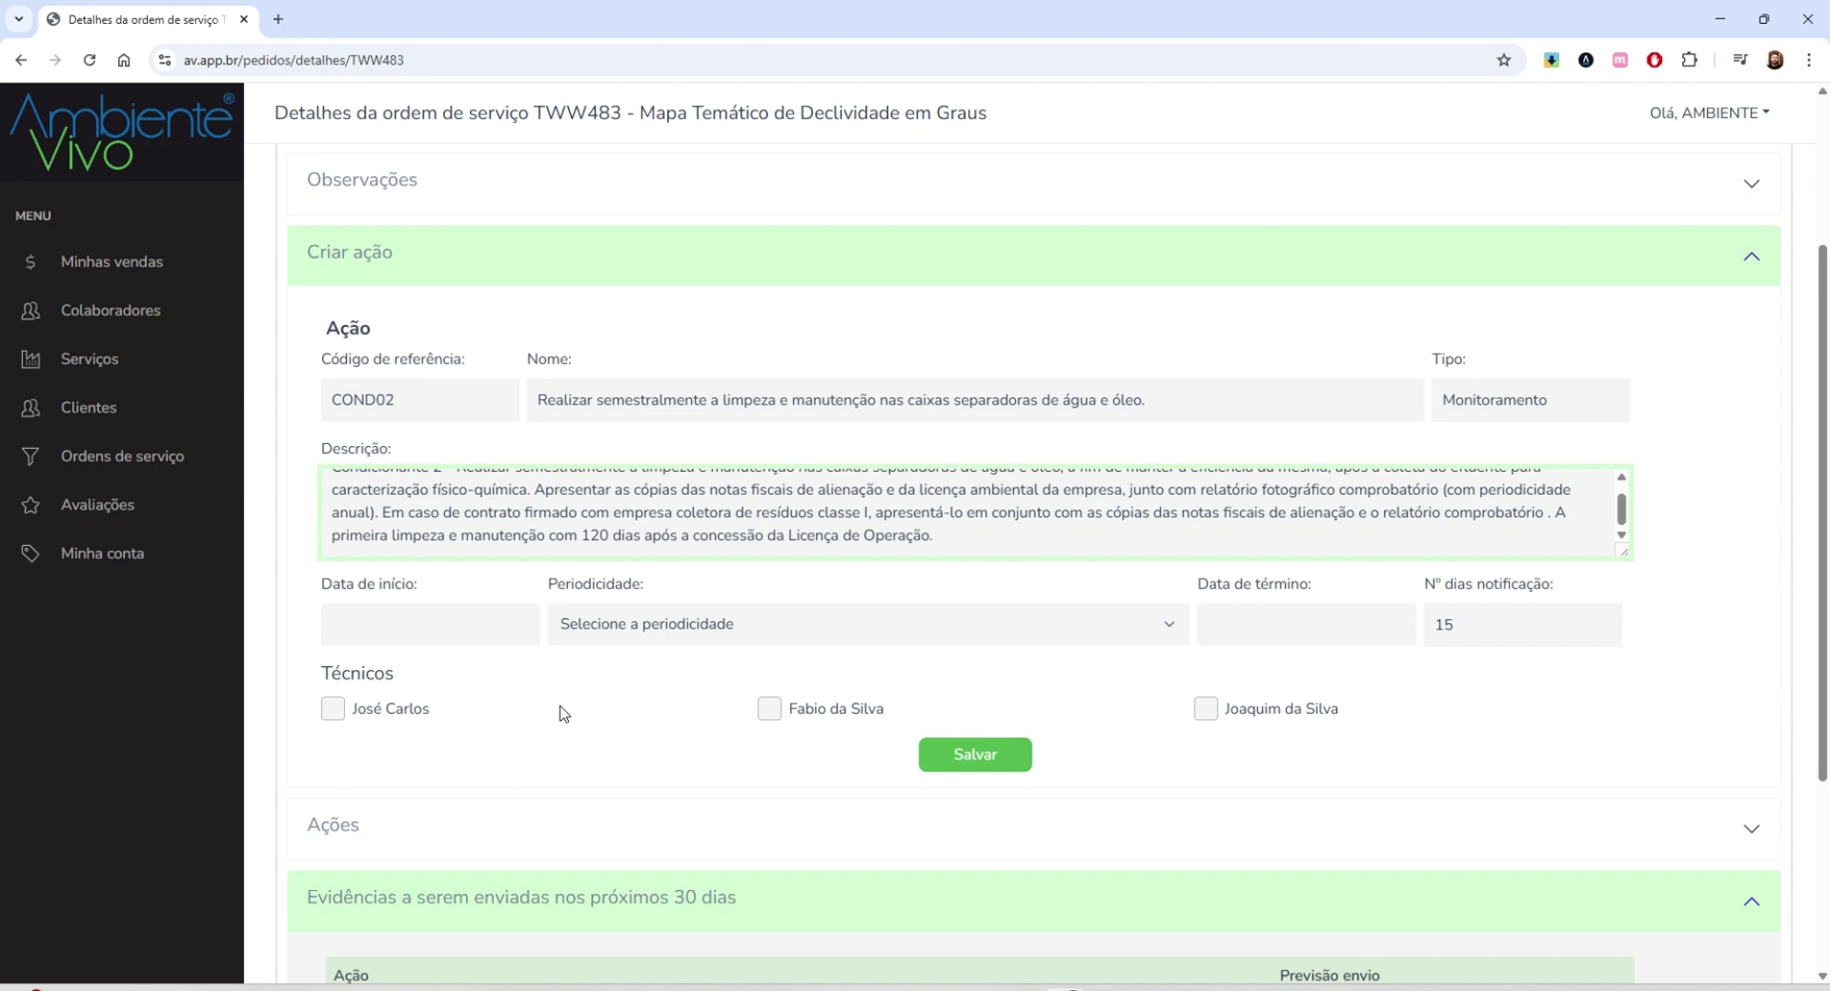
pyautogui.click(339, 629)
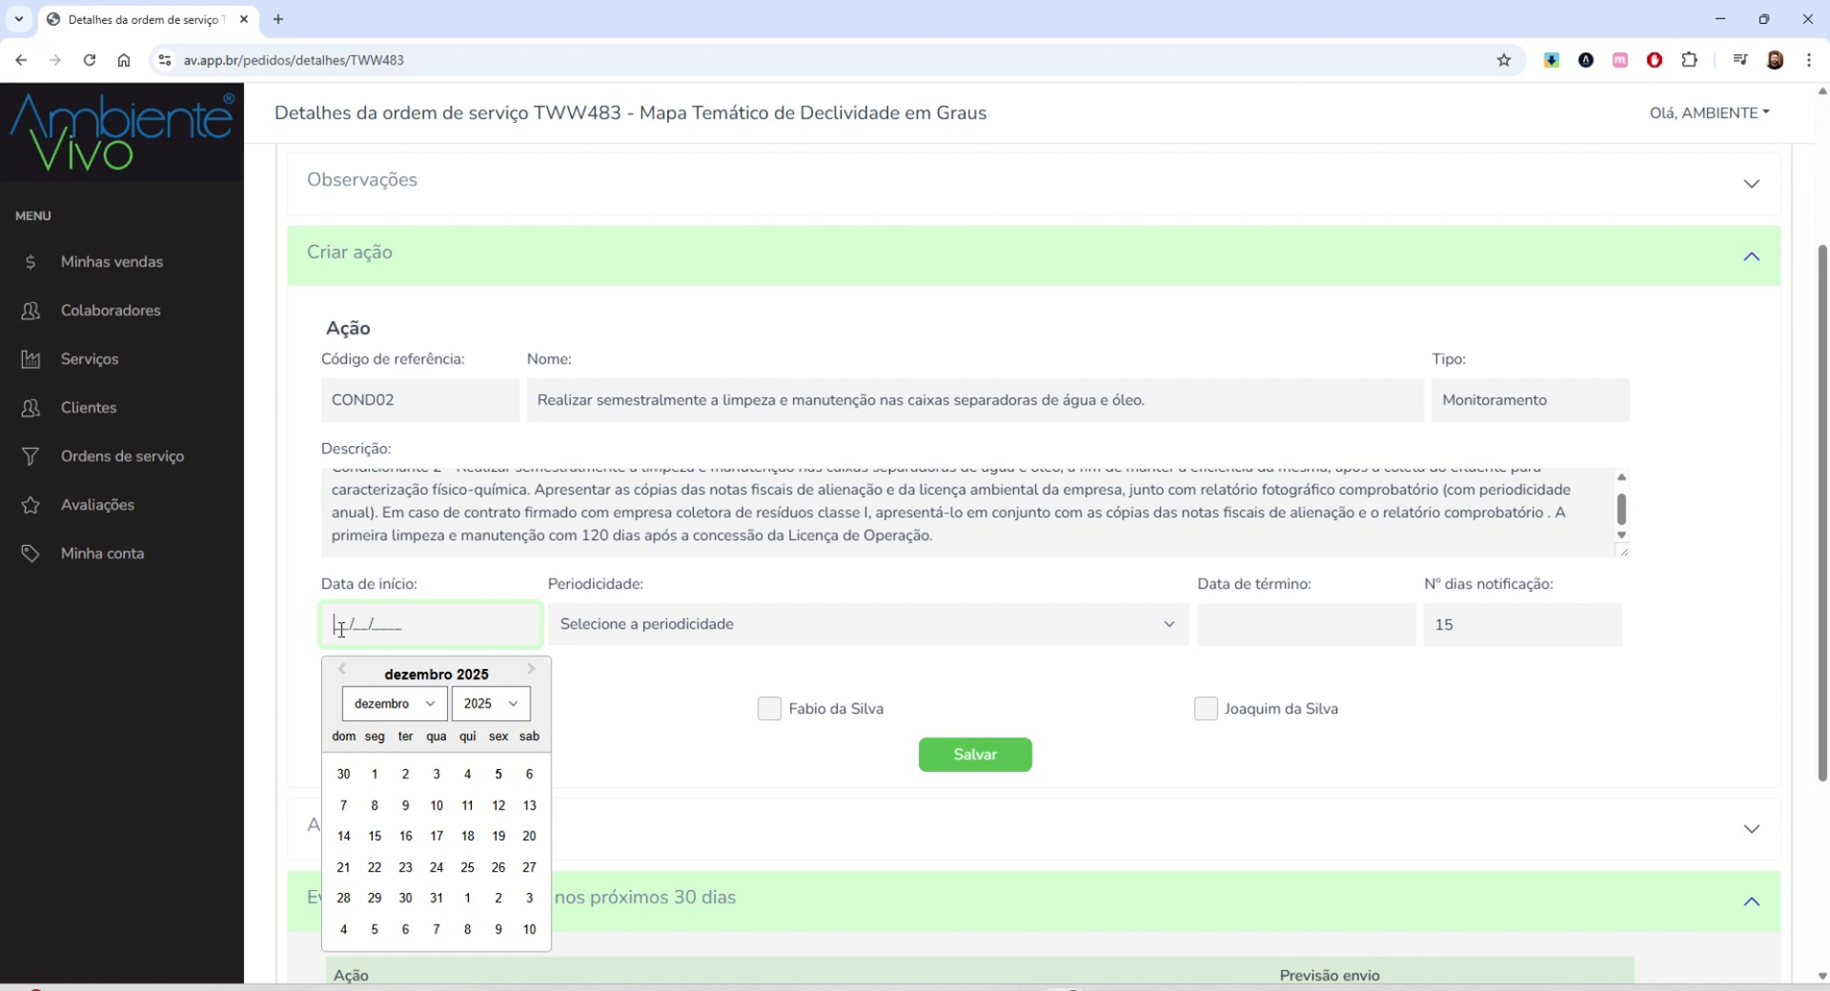
pyautogui.click(375, 774)
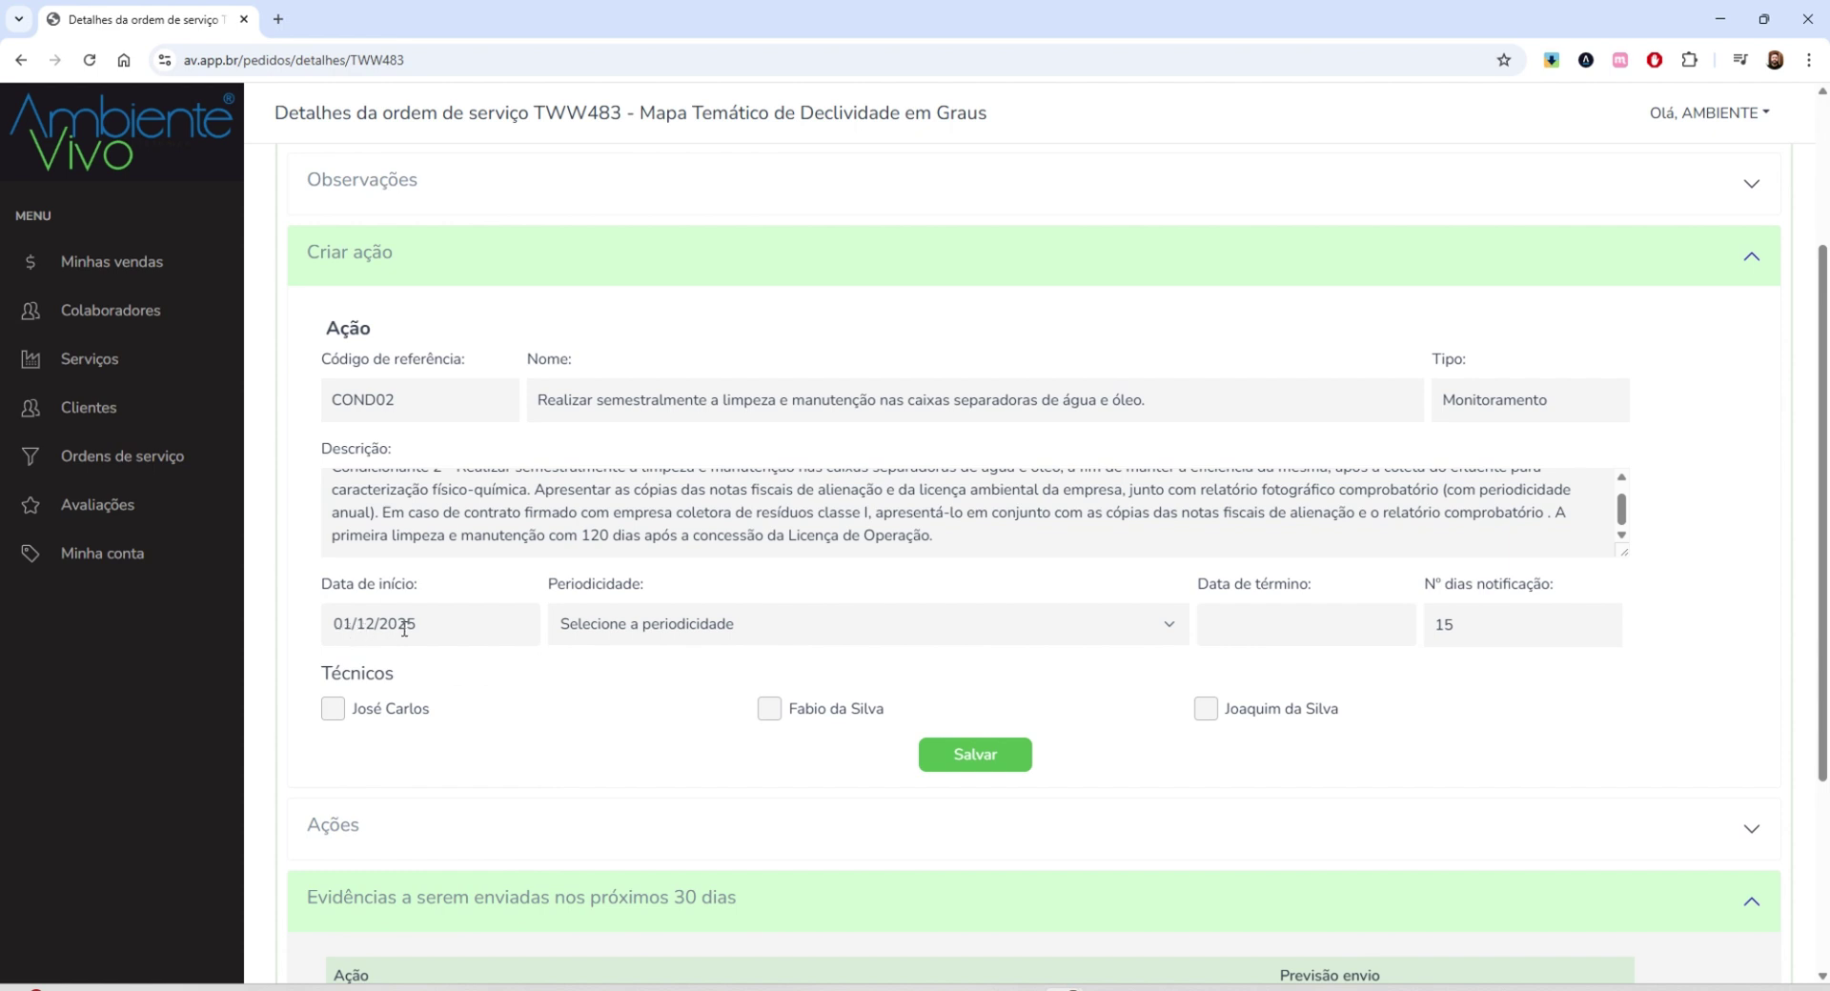
pyautogui.click(643, 635)
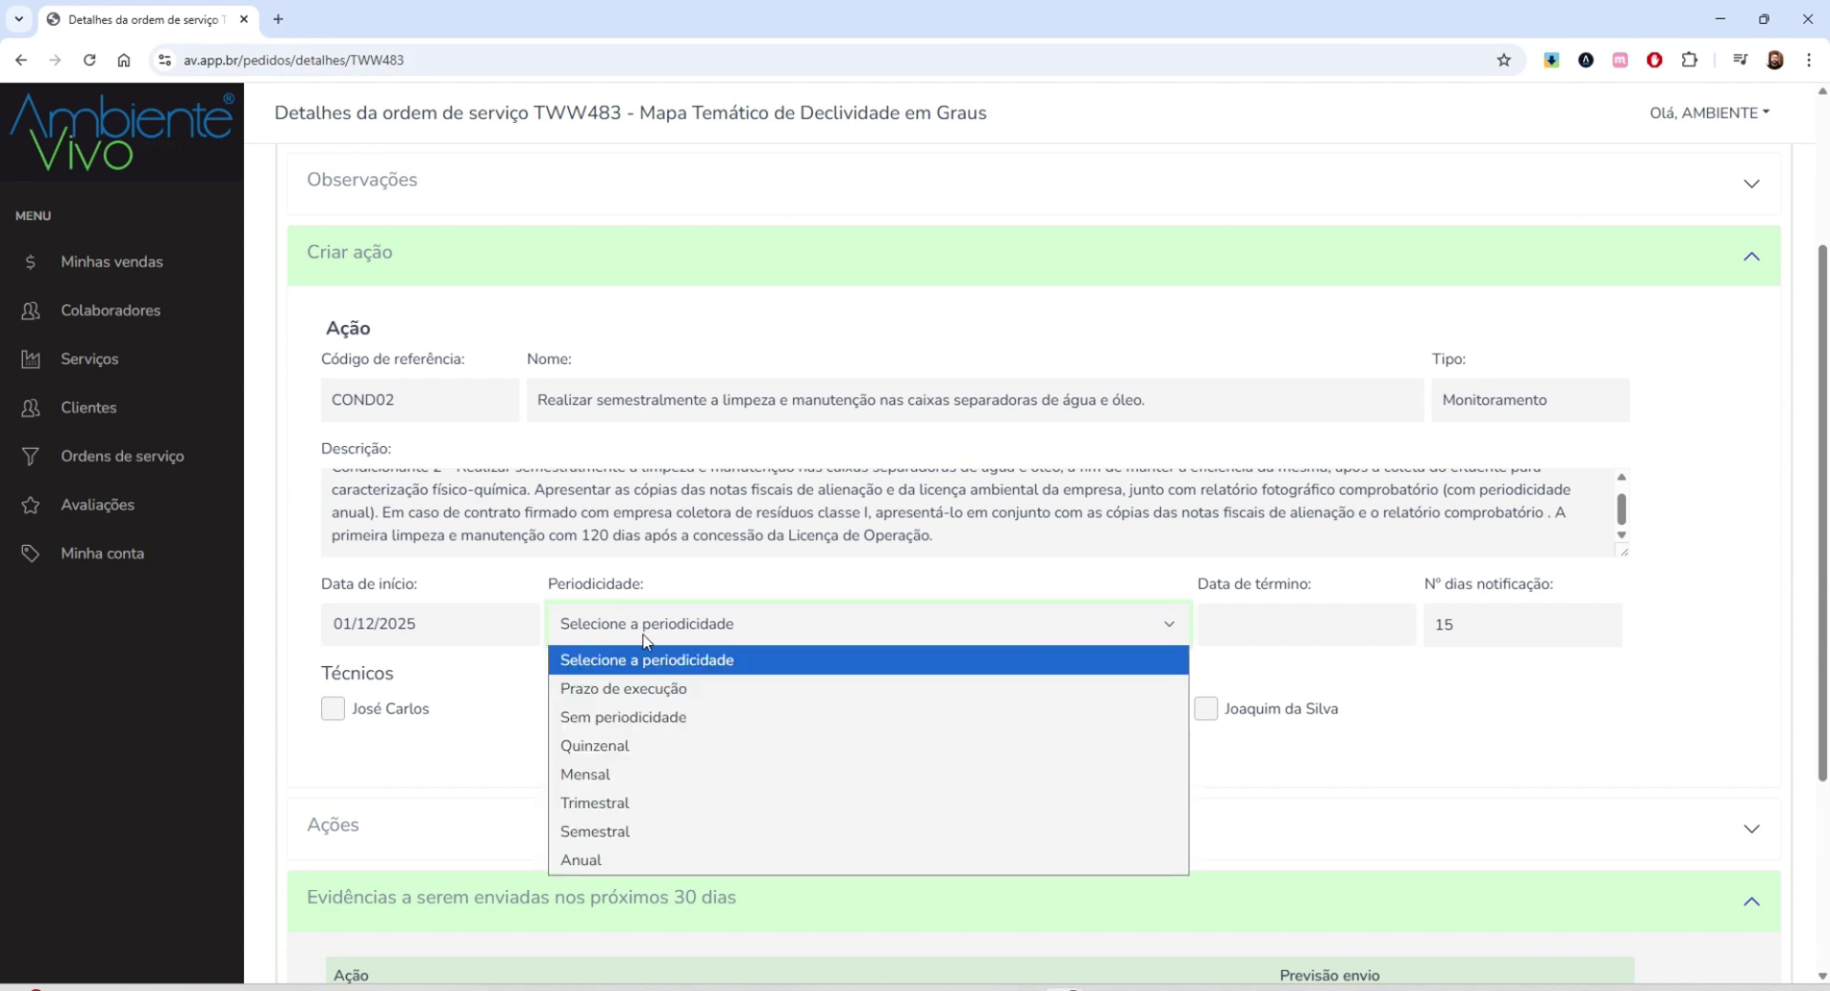
pyautogui.click(632, 692)
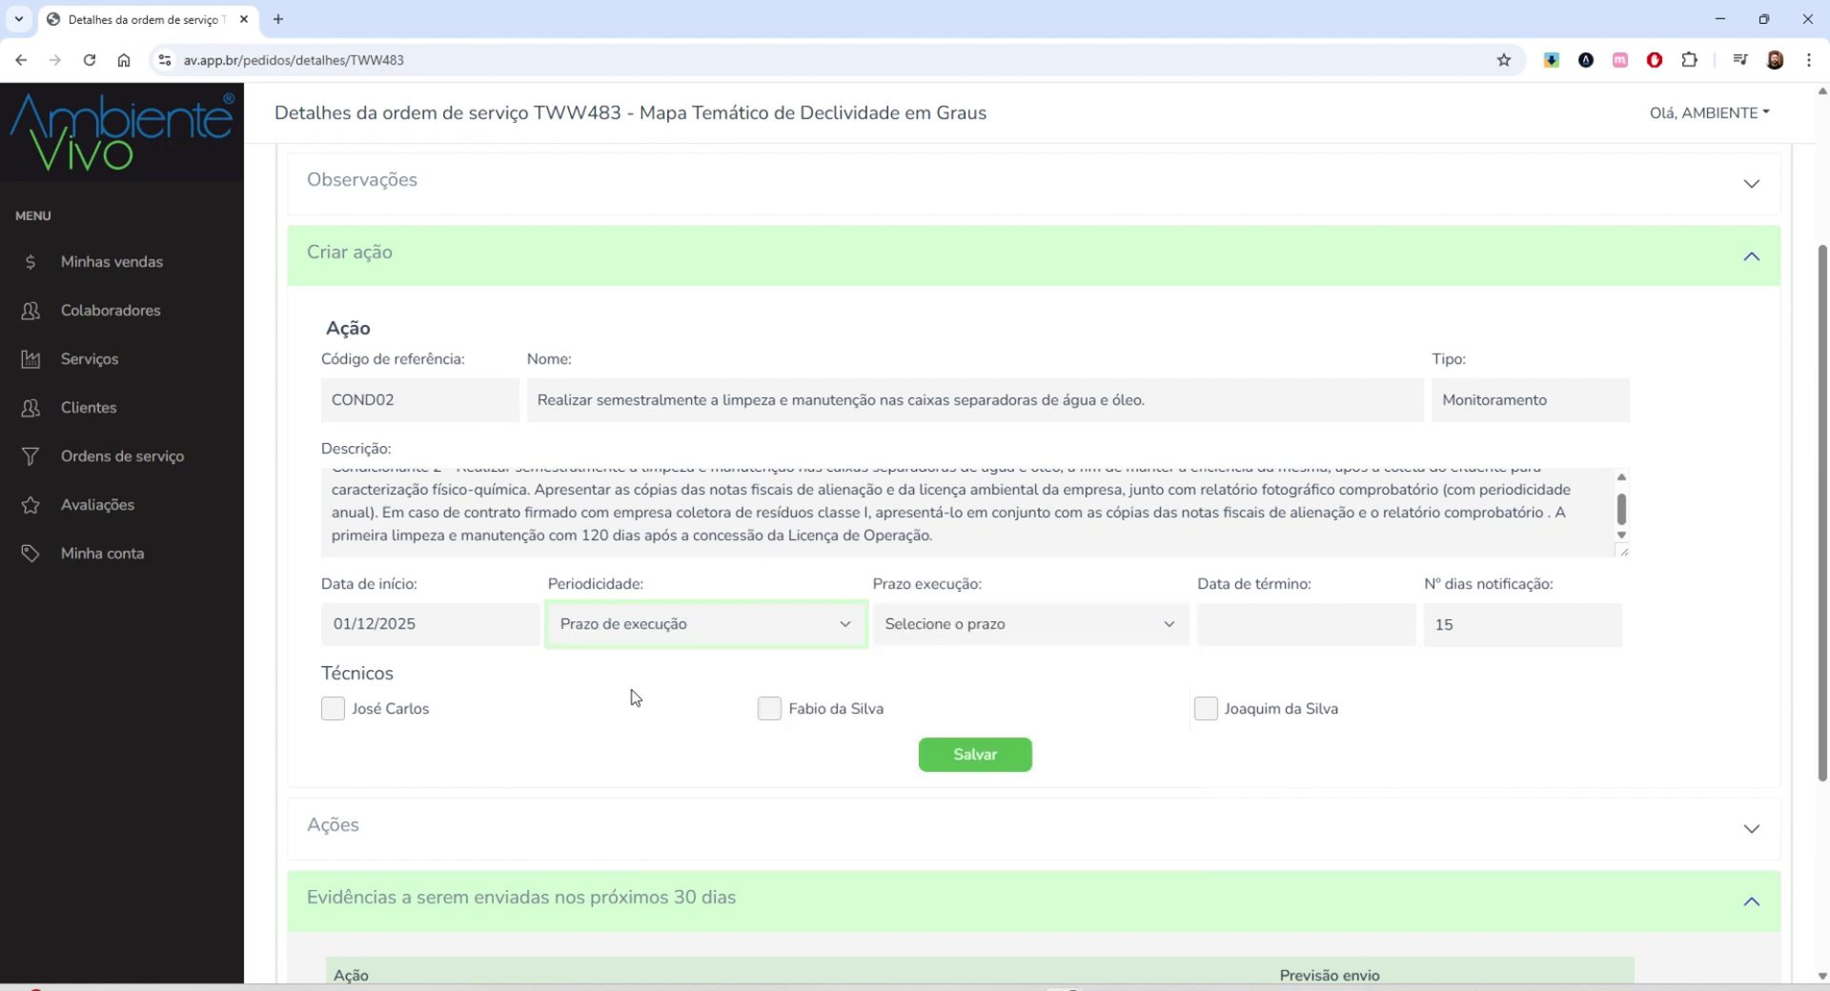
pyautogui.click(918, 642)
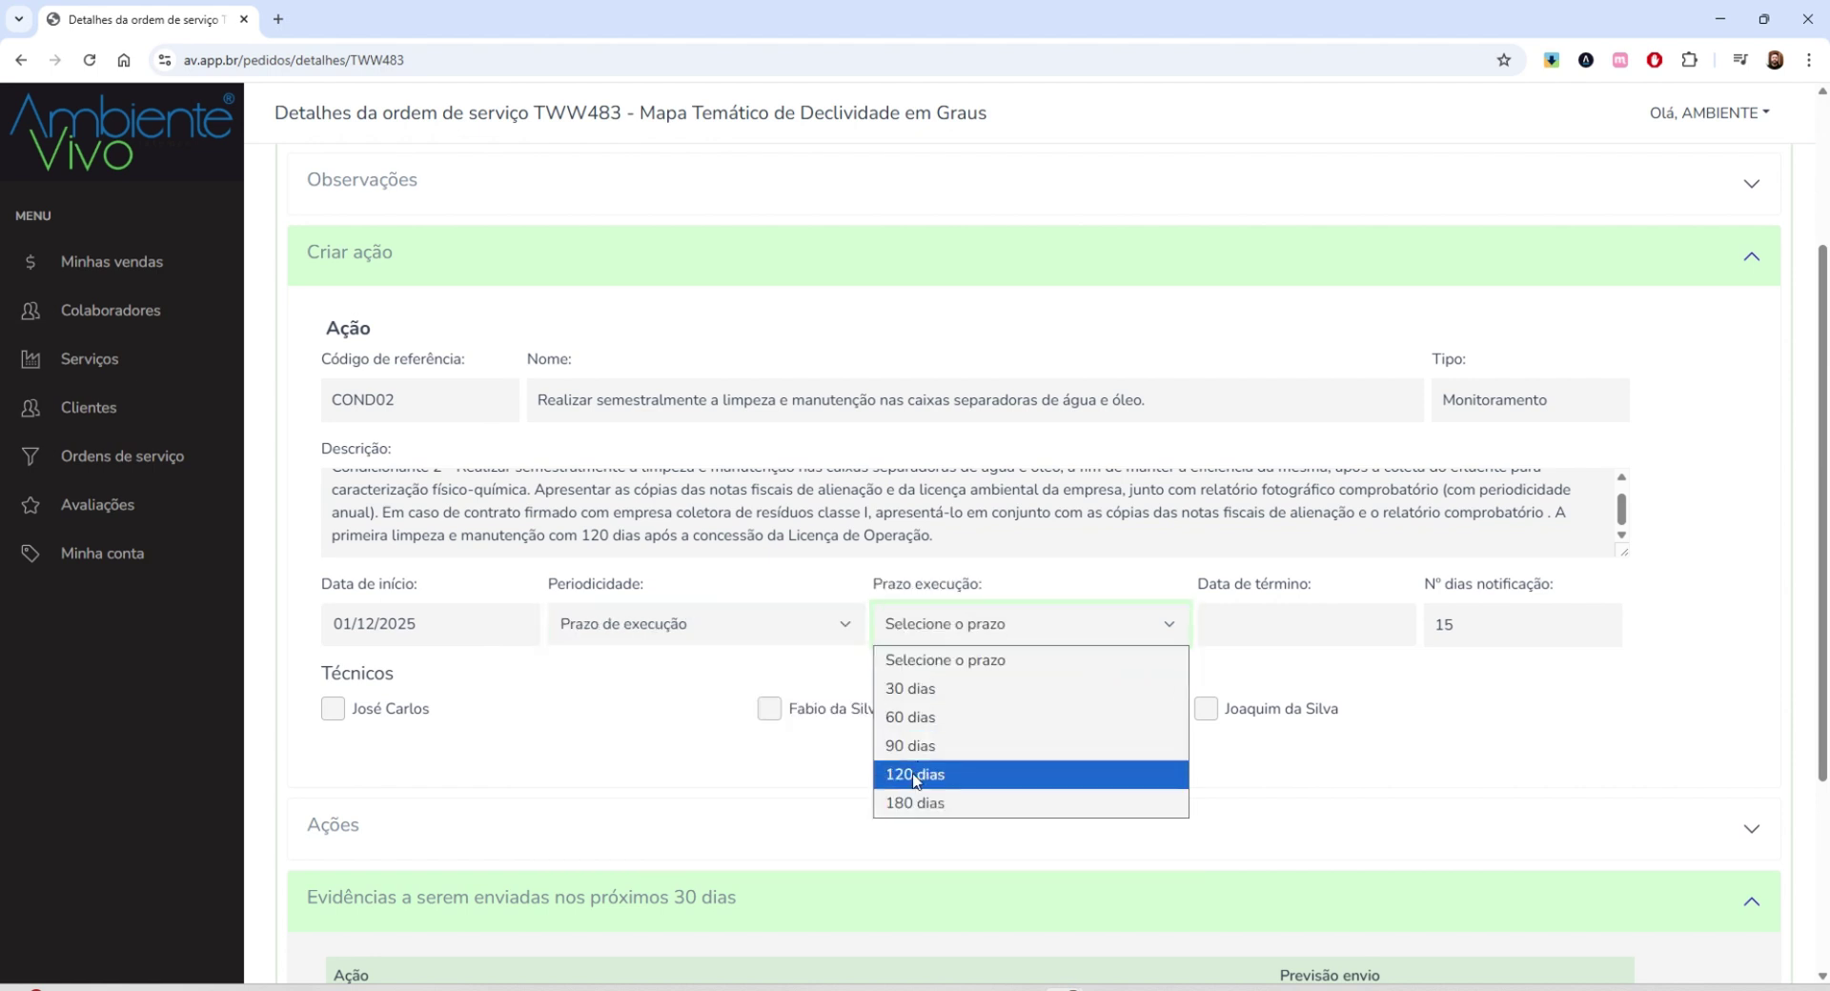
pyautogui.click(915, 776)
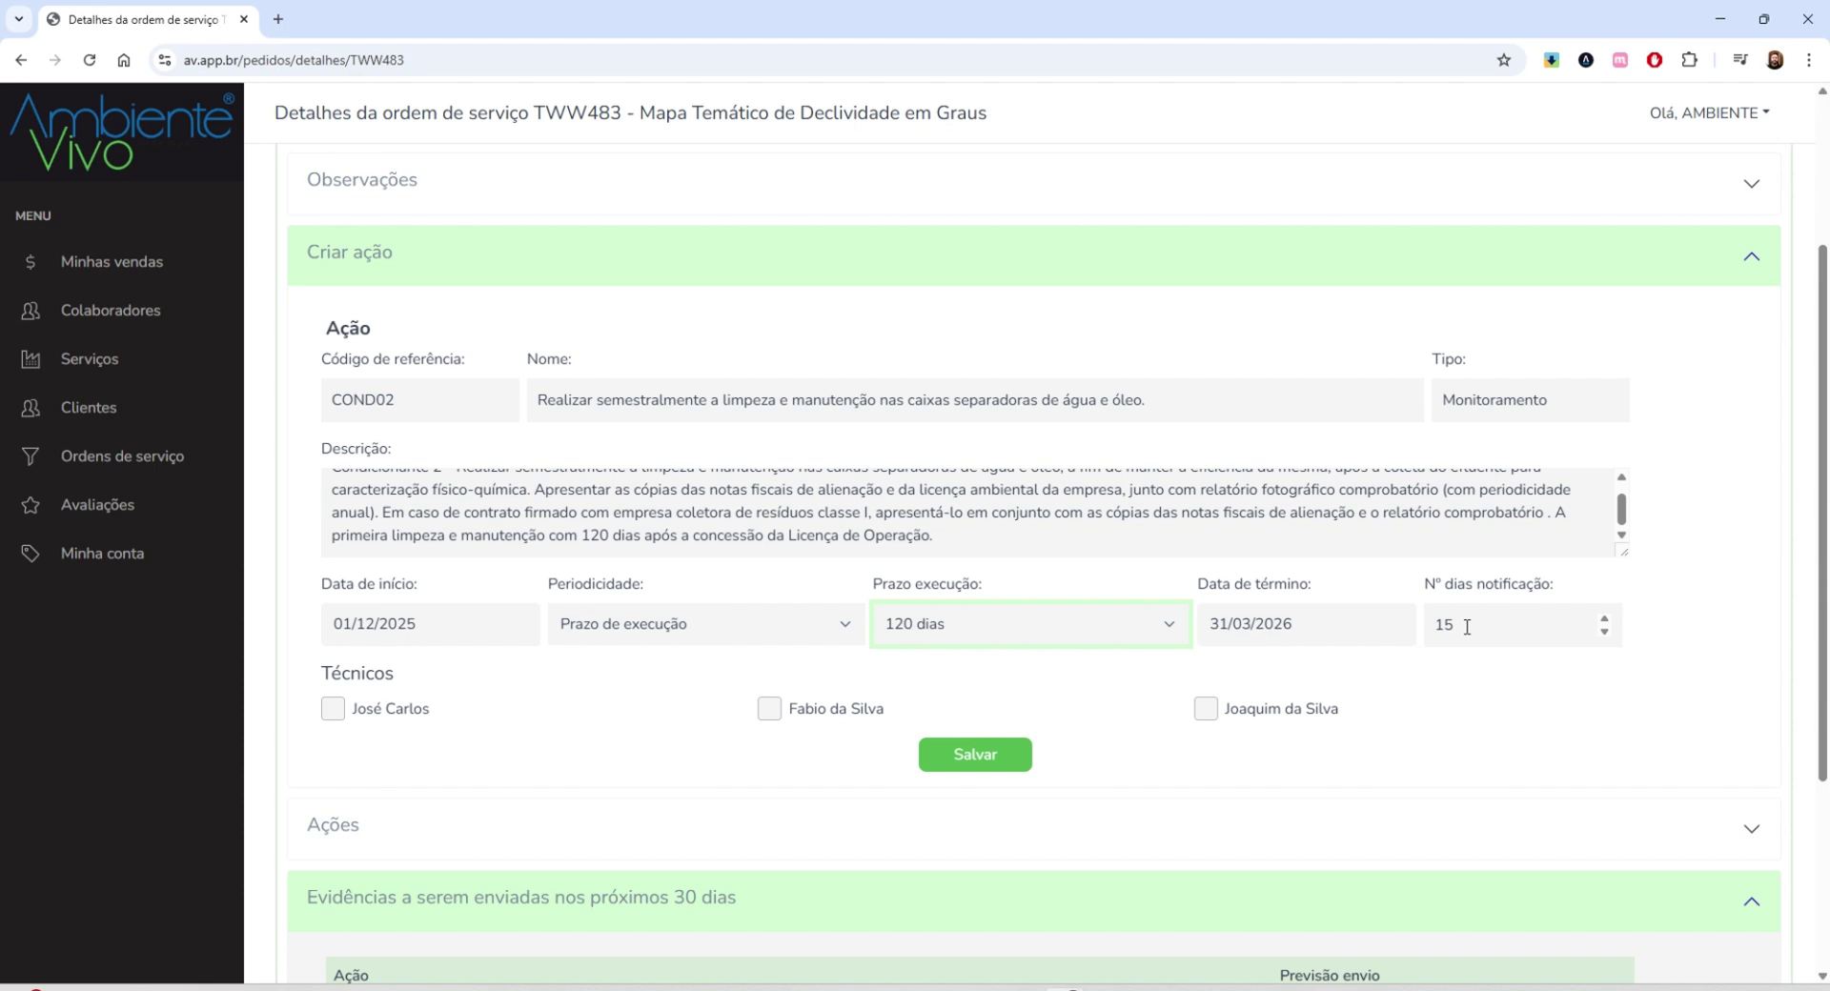
# Assign the first two technicians to the COND02 action and save it
pyautogui.click(334, 710)
pyautogui.click(769, 709)
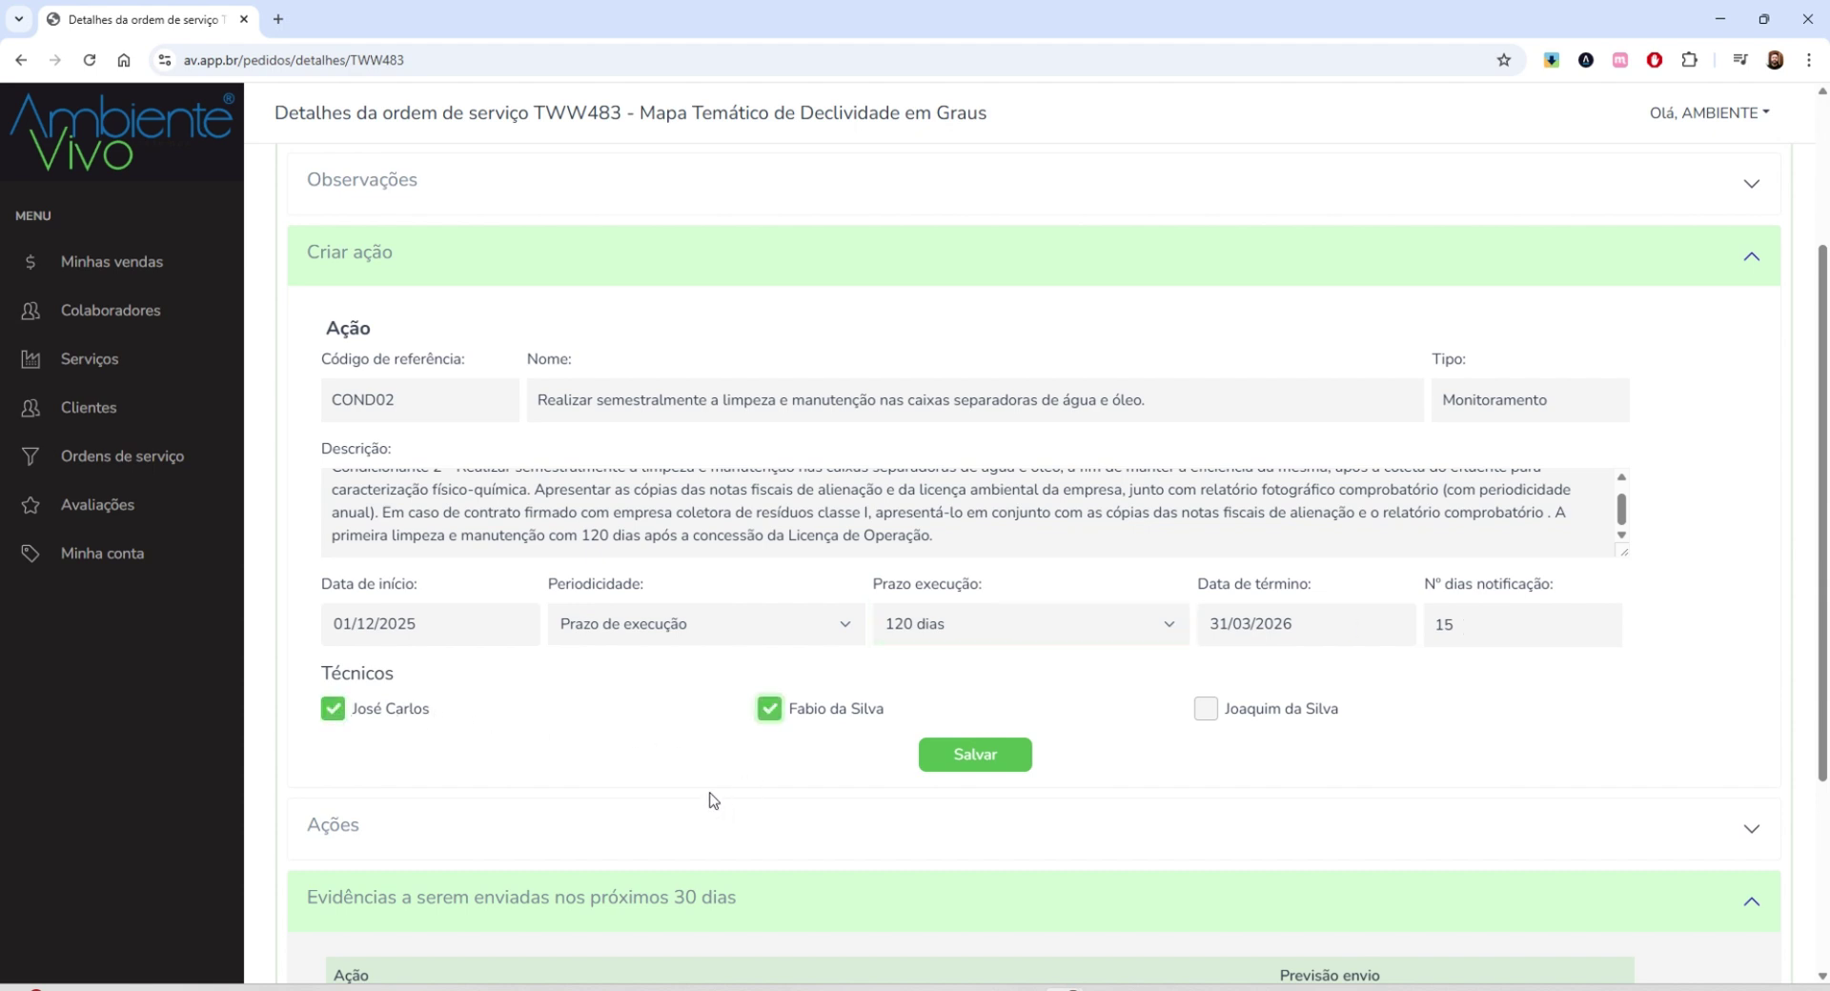
pyautogui.click(954, 772)
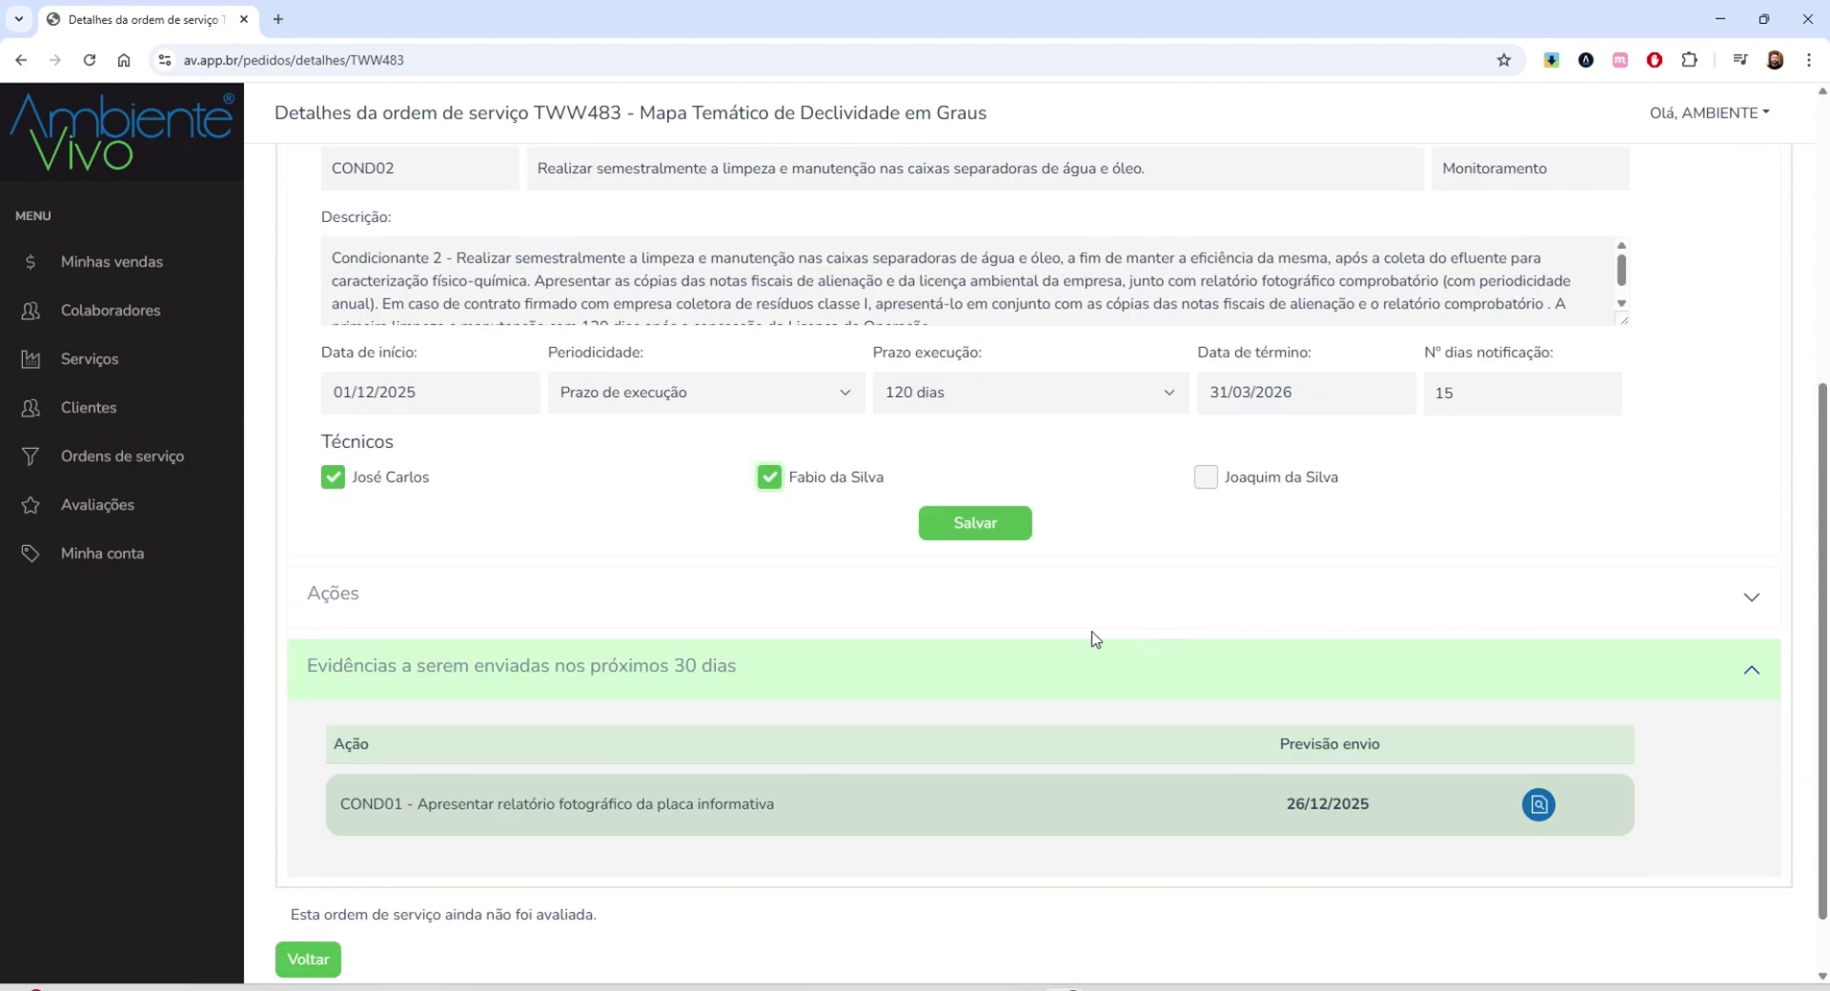
pyautogui.click(1003, 532)
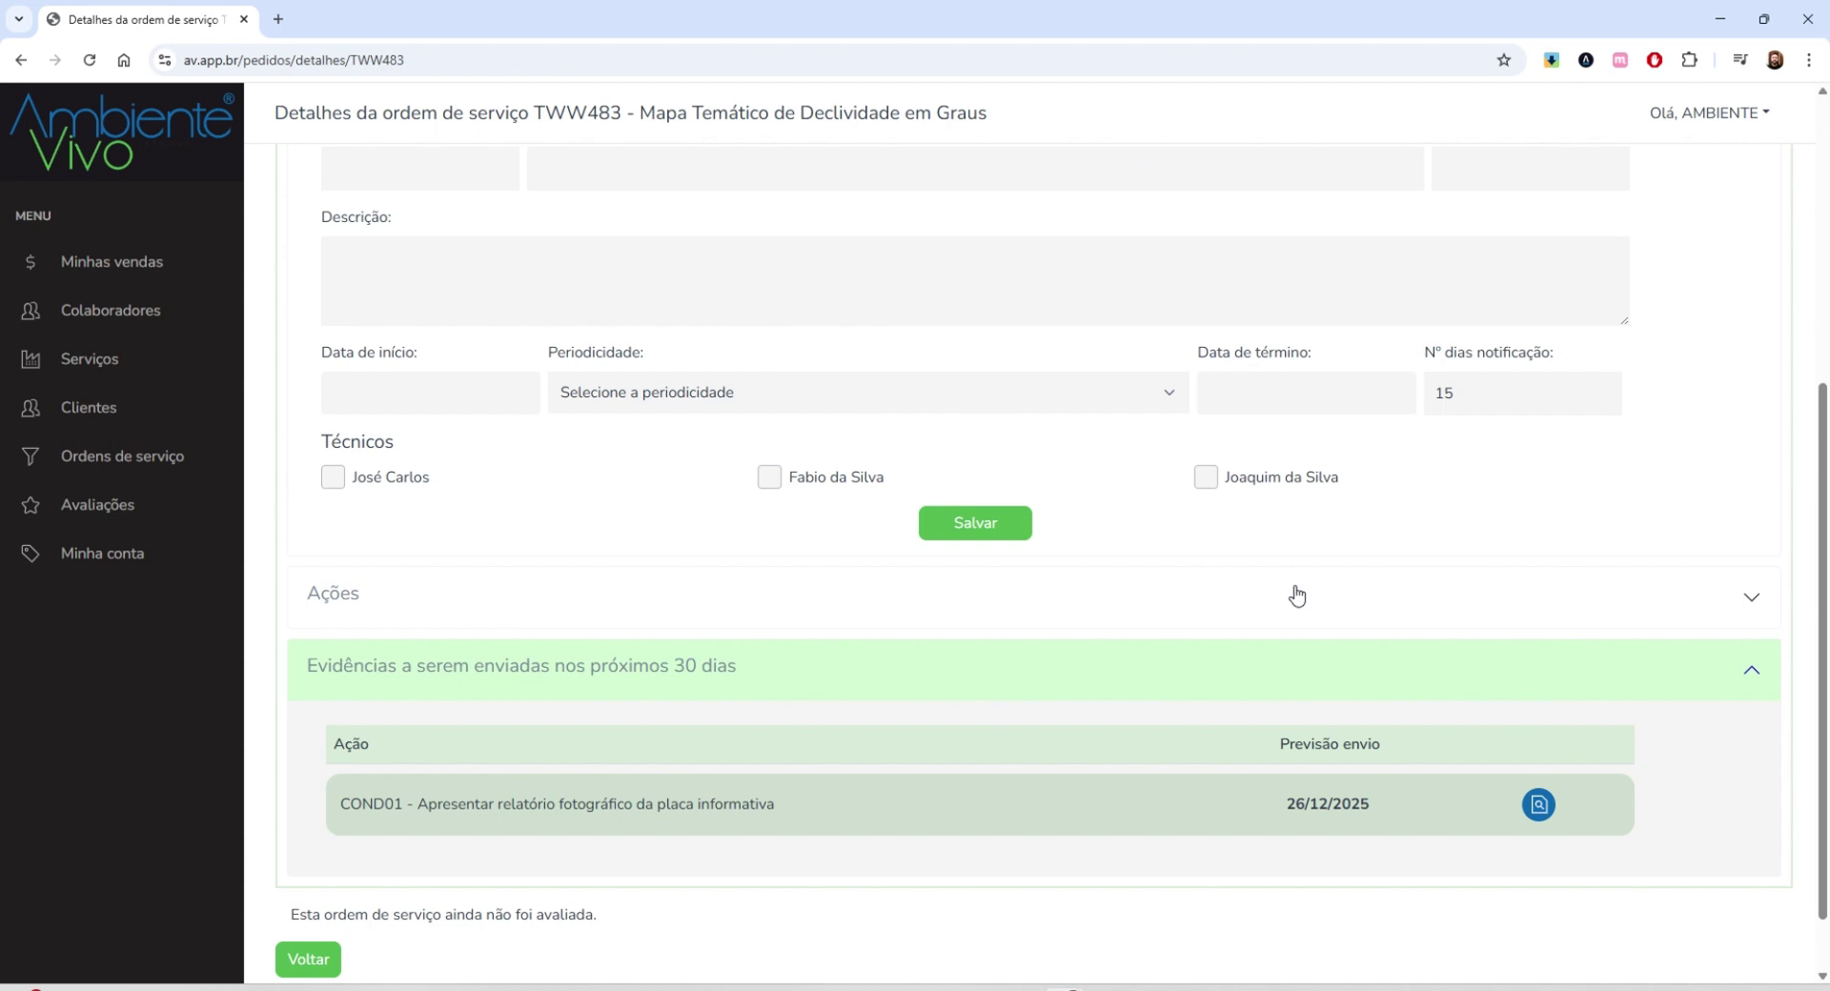
# Expand the Ações section and check the actions registered for the service order
pyautogui.scroll(-1, 1303, 604)
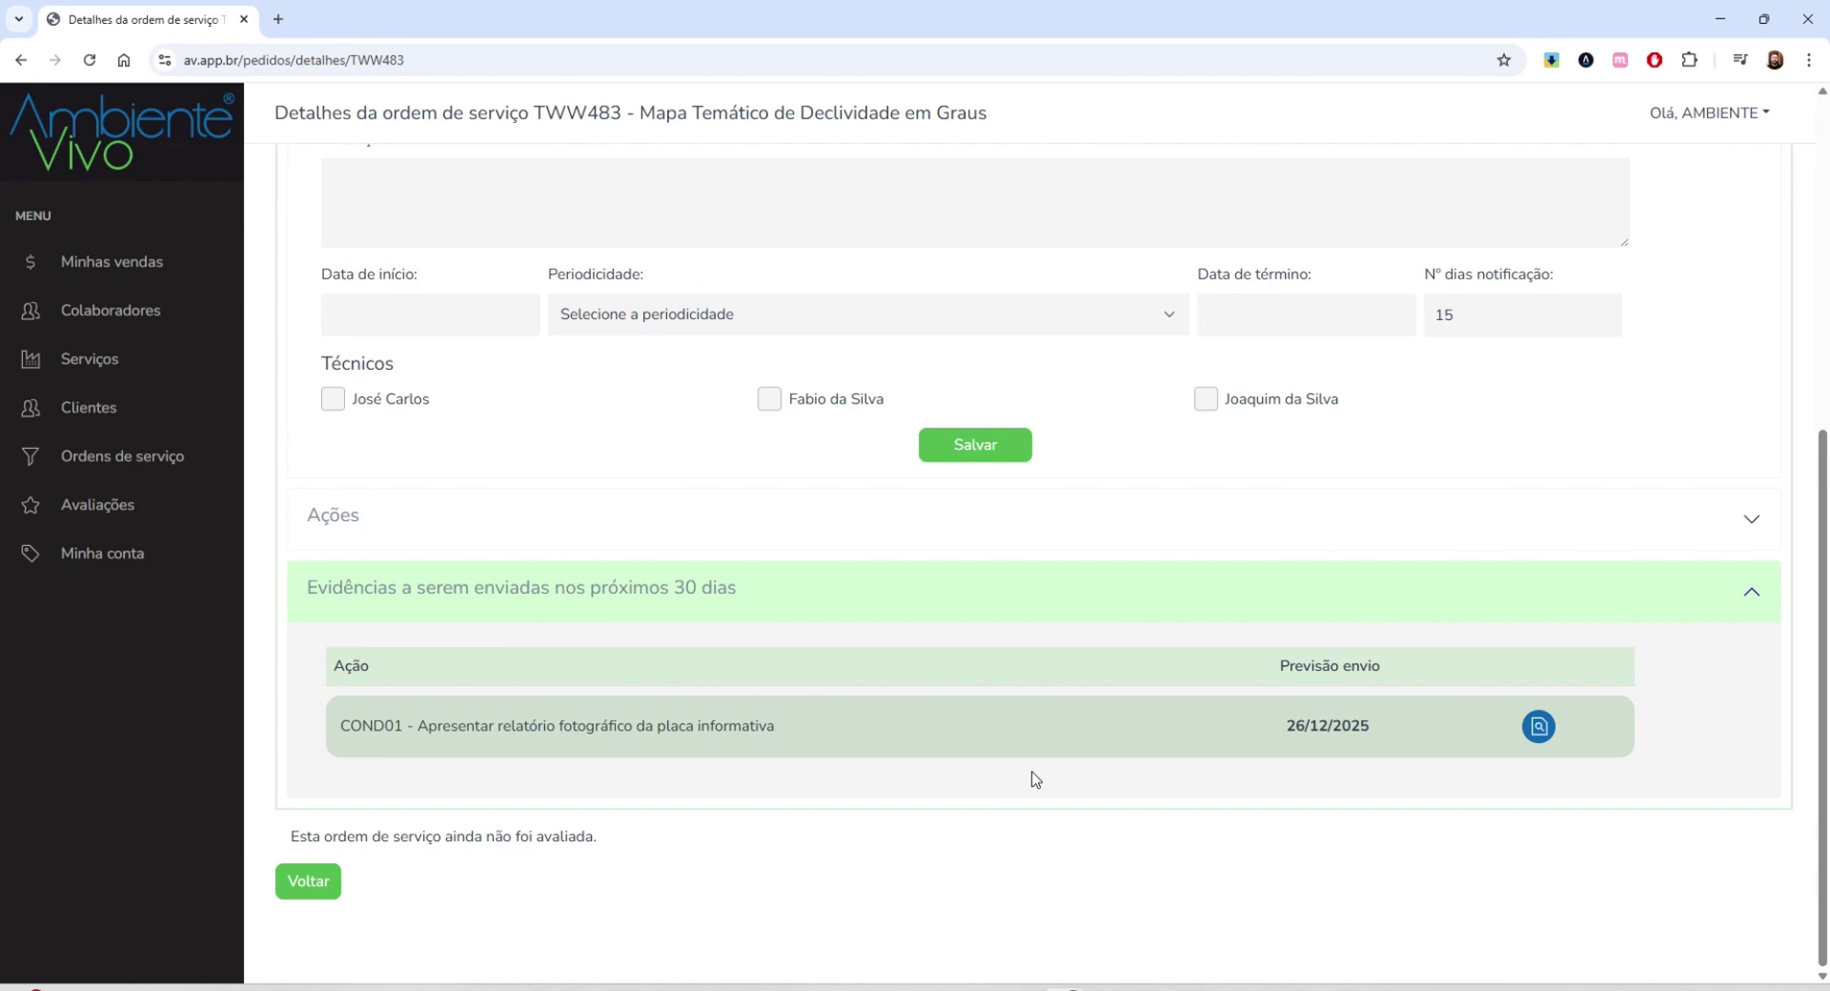
pyautogui.scroll(4, 1036, 780)
pyautogui.scroll(-3, 1097, 763)
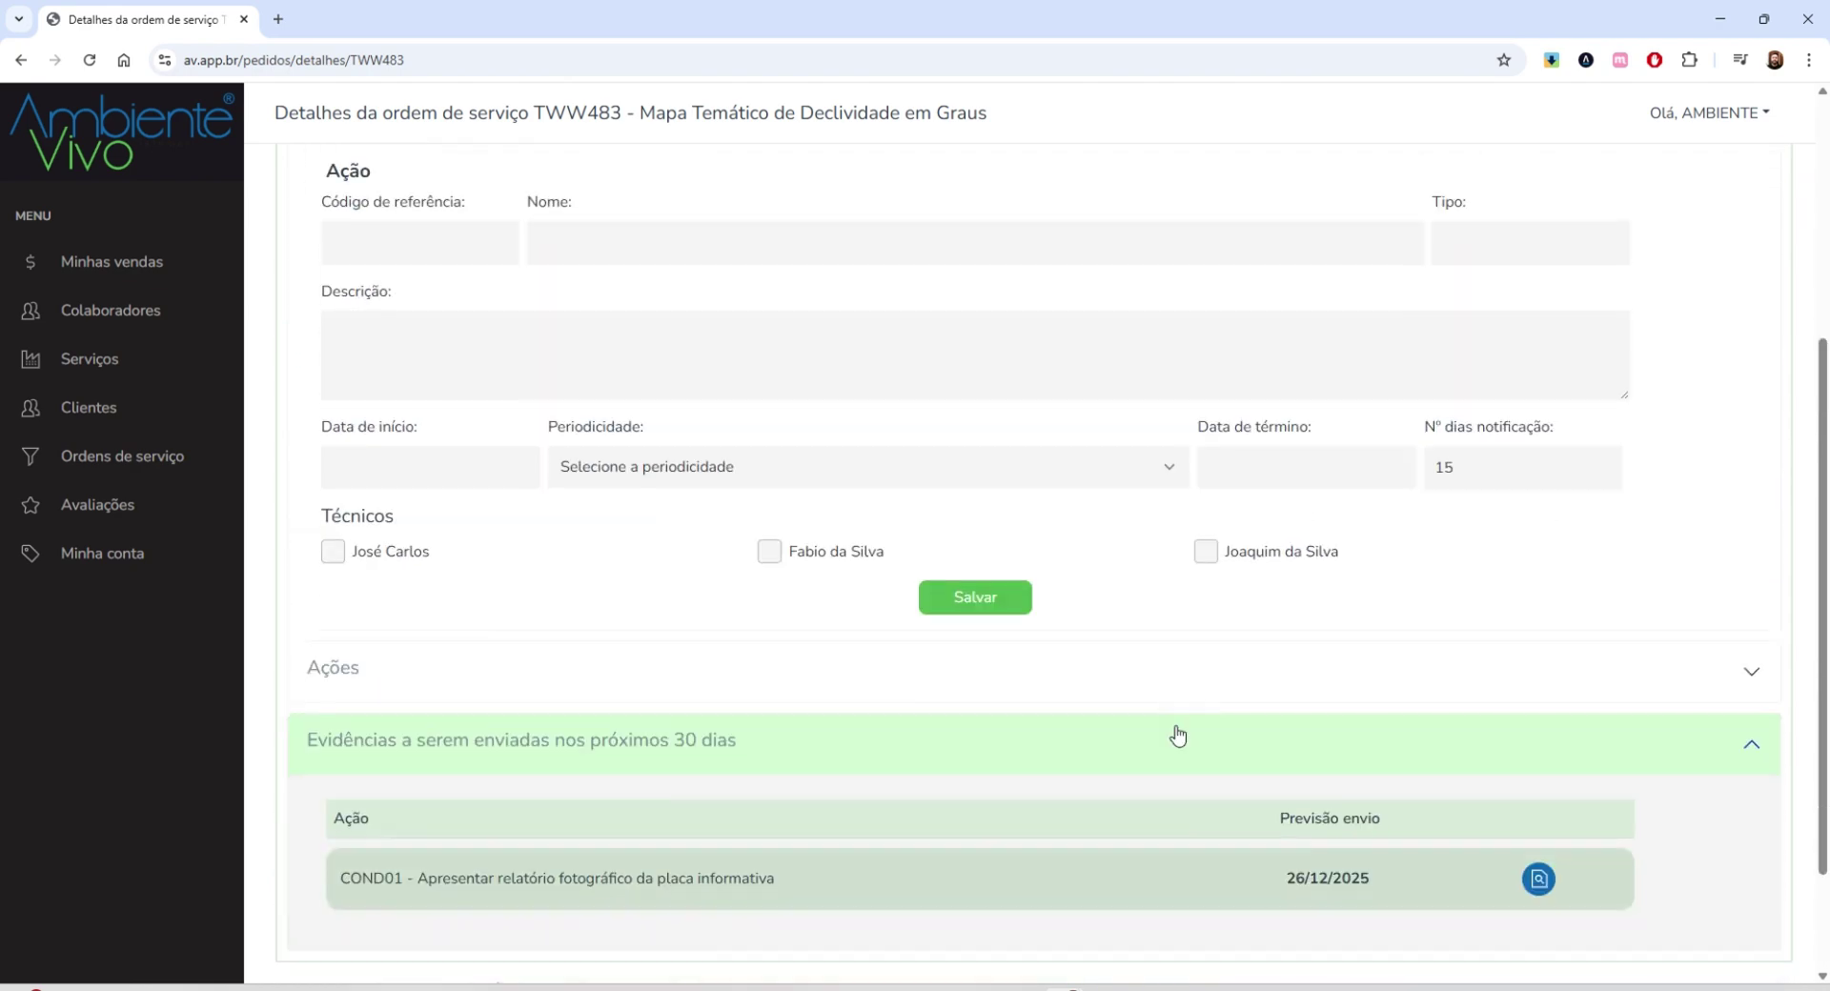
pyautogui.click(1748, 624)
pyautogui.scroll(-3, 1620, 623)
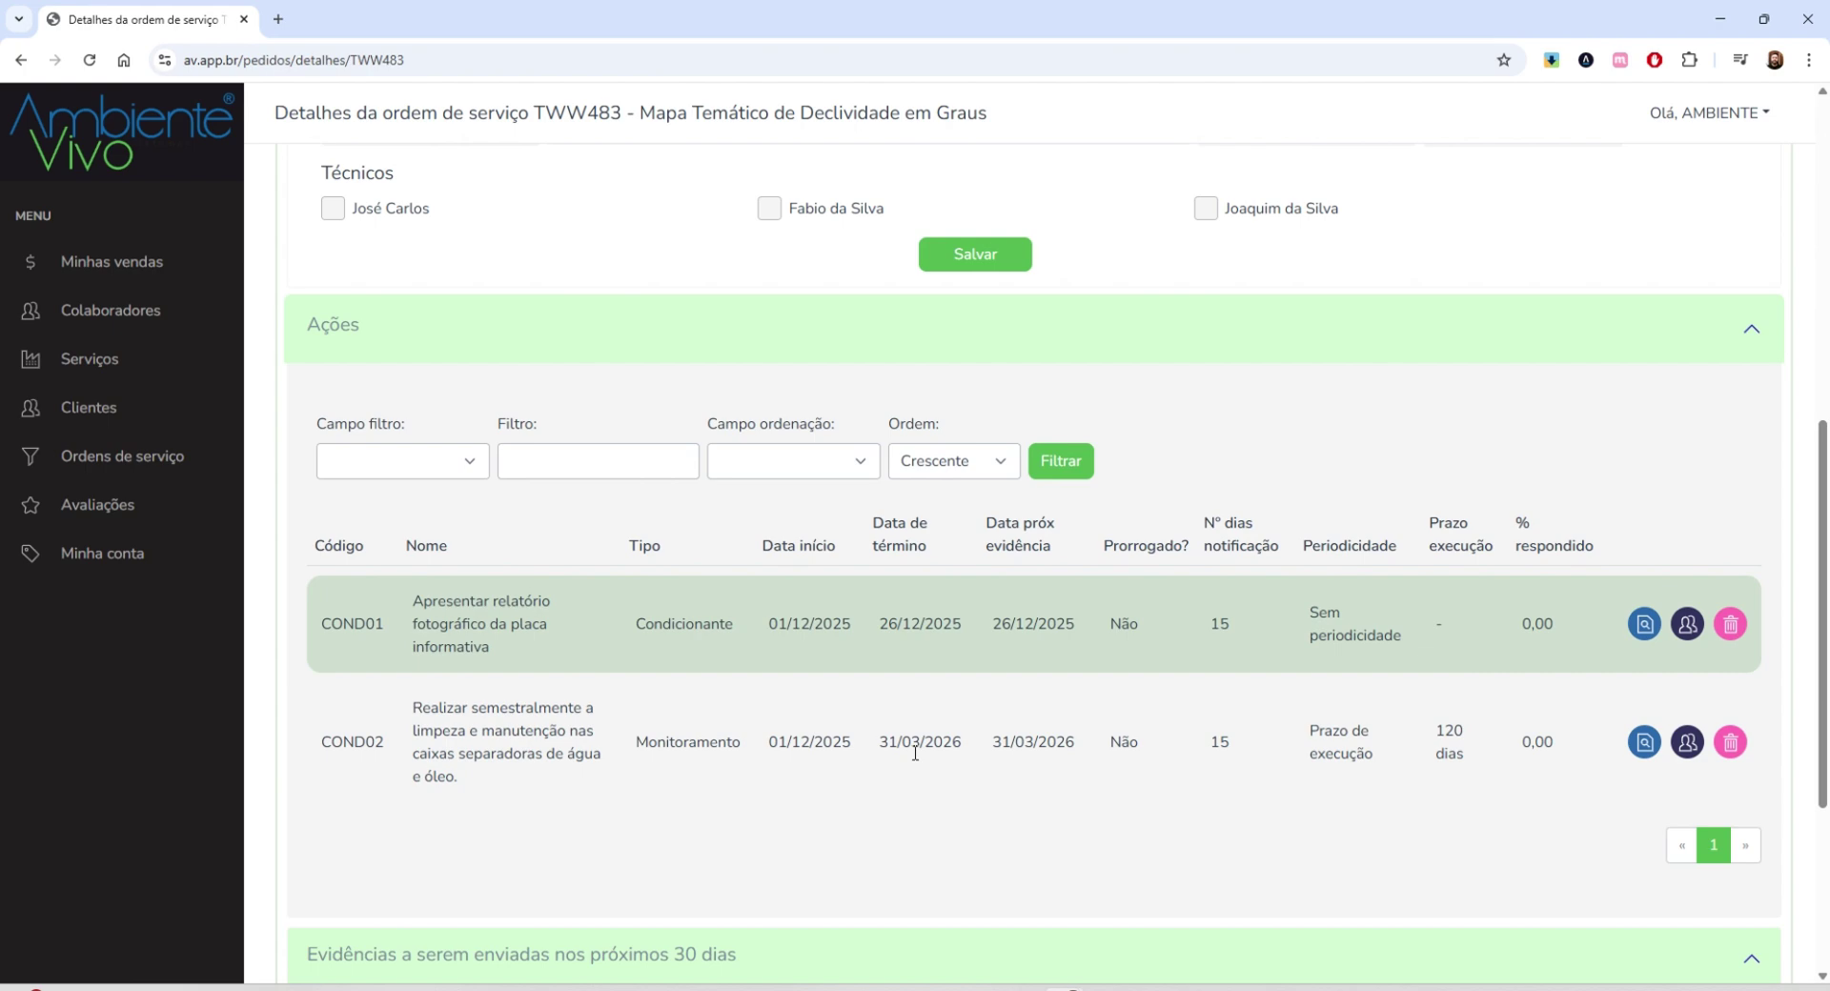
# Start another action in the Criar ação form with reference code COND02.1
pyautogui.scroll(5, 944, 739)
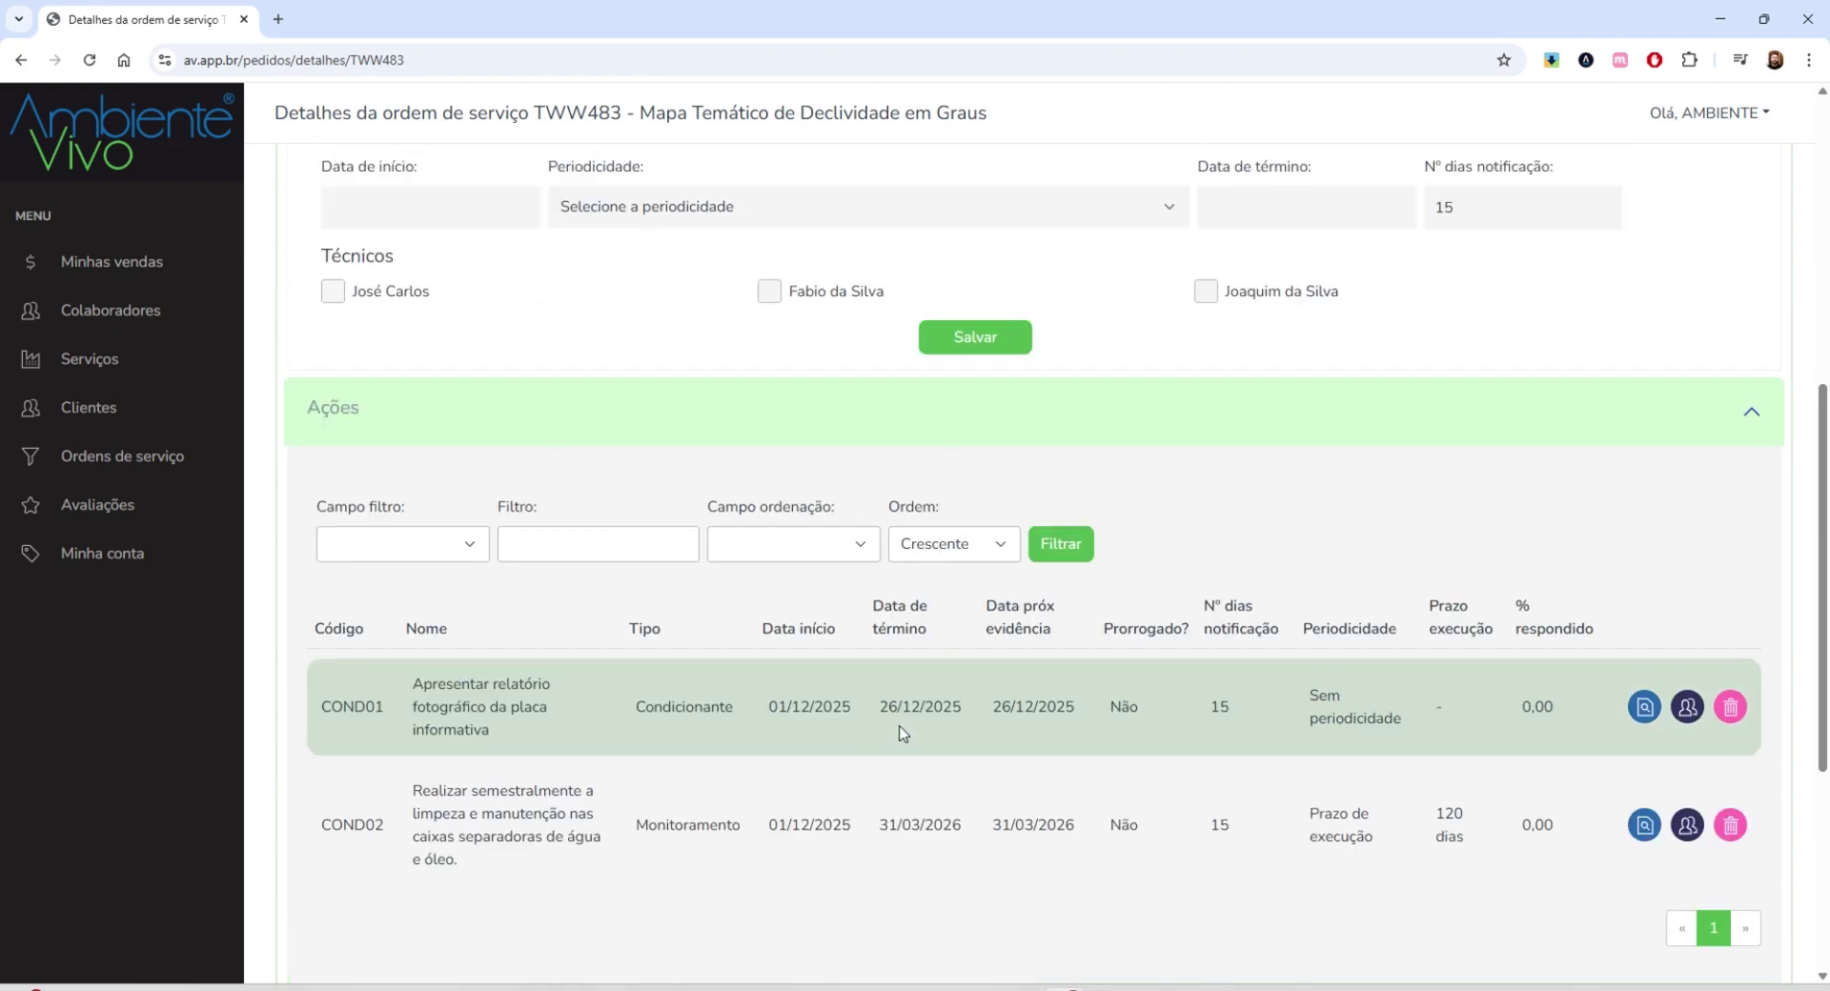
pyautogui.click(441, 382)
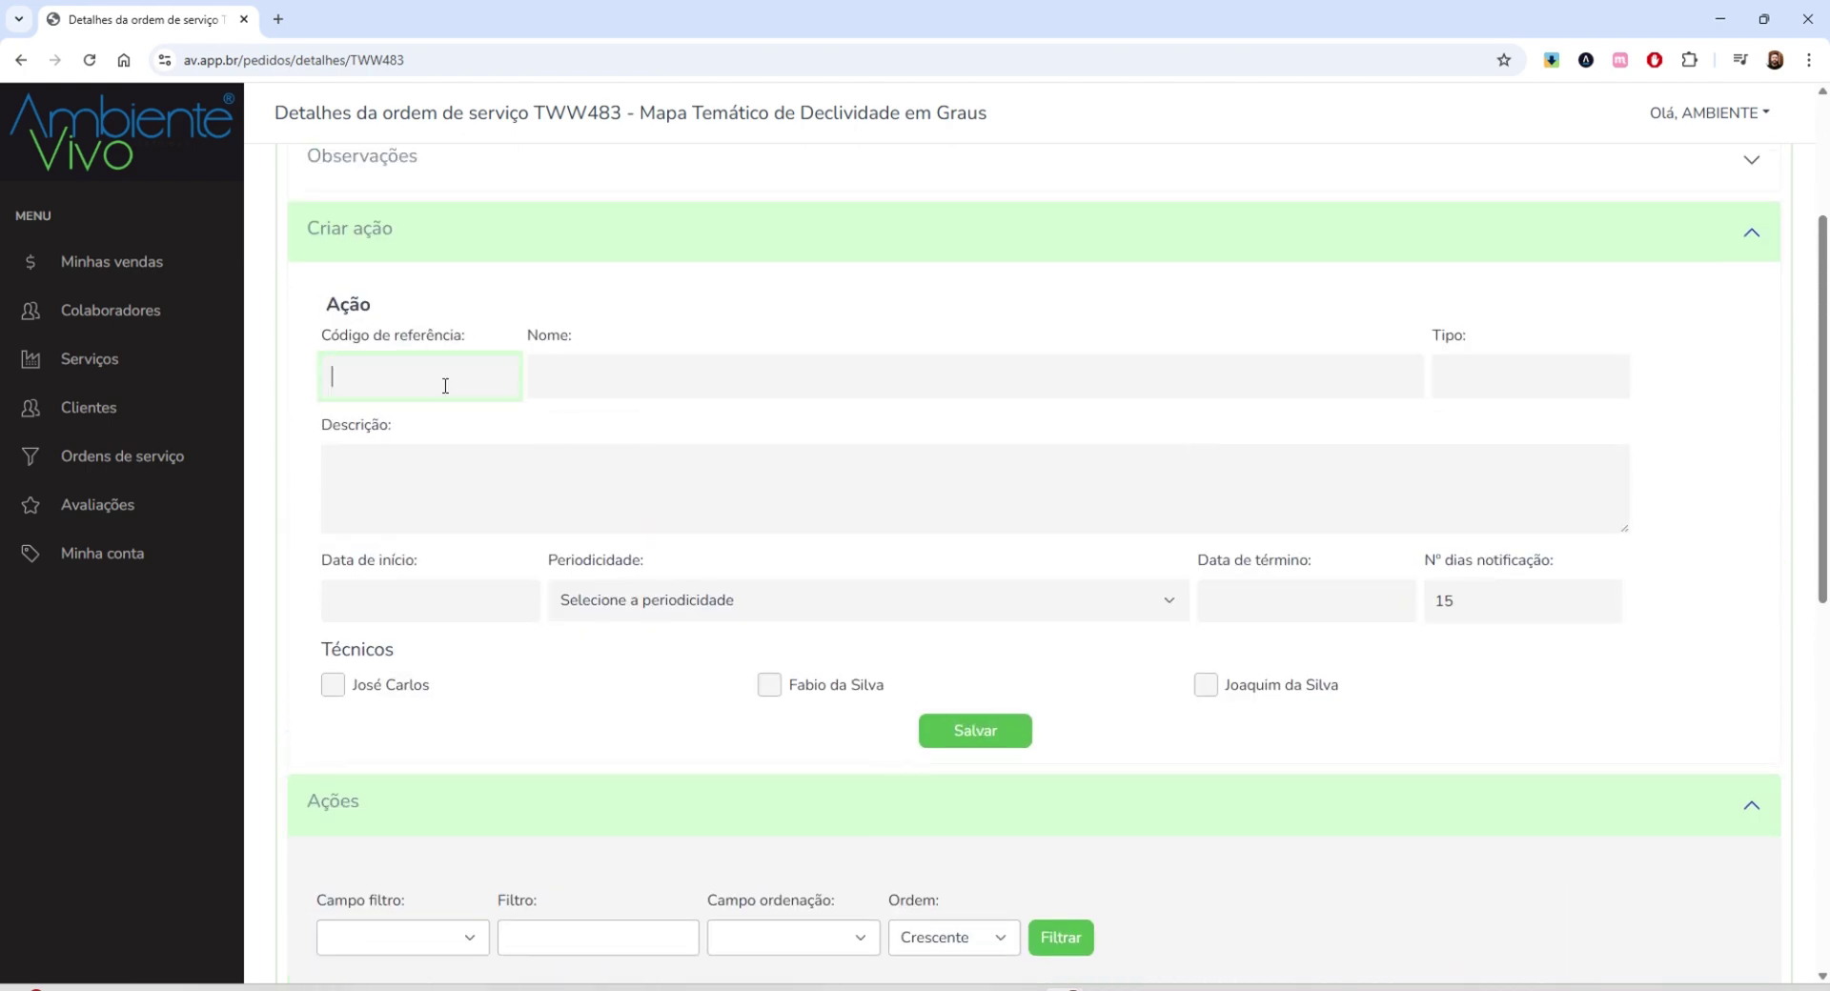
pyautogui.write('Co')
pyautogui.press('BackSpace')
pyautogui.write('OND02.1')
# Copy the name of the COND02 action from the actions list into the new action's name
pyautogui.click(718, 383)
pyautogui.scroll(-5, 551, 640)
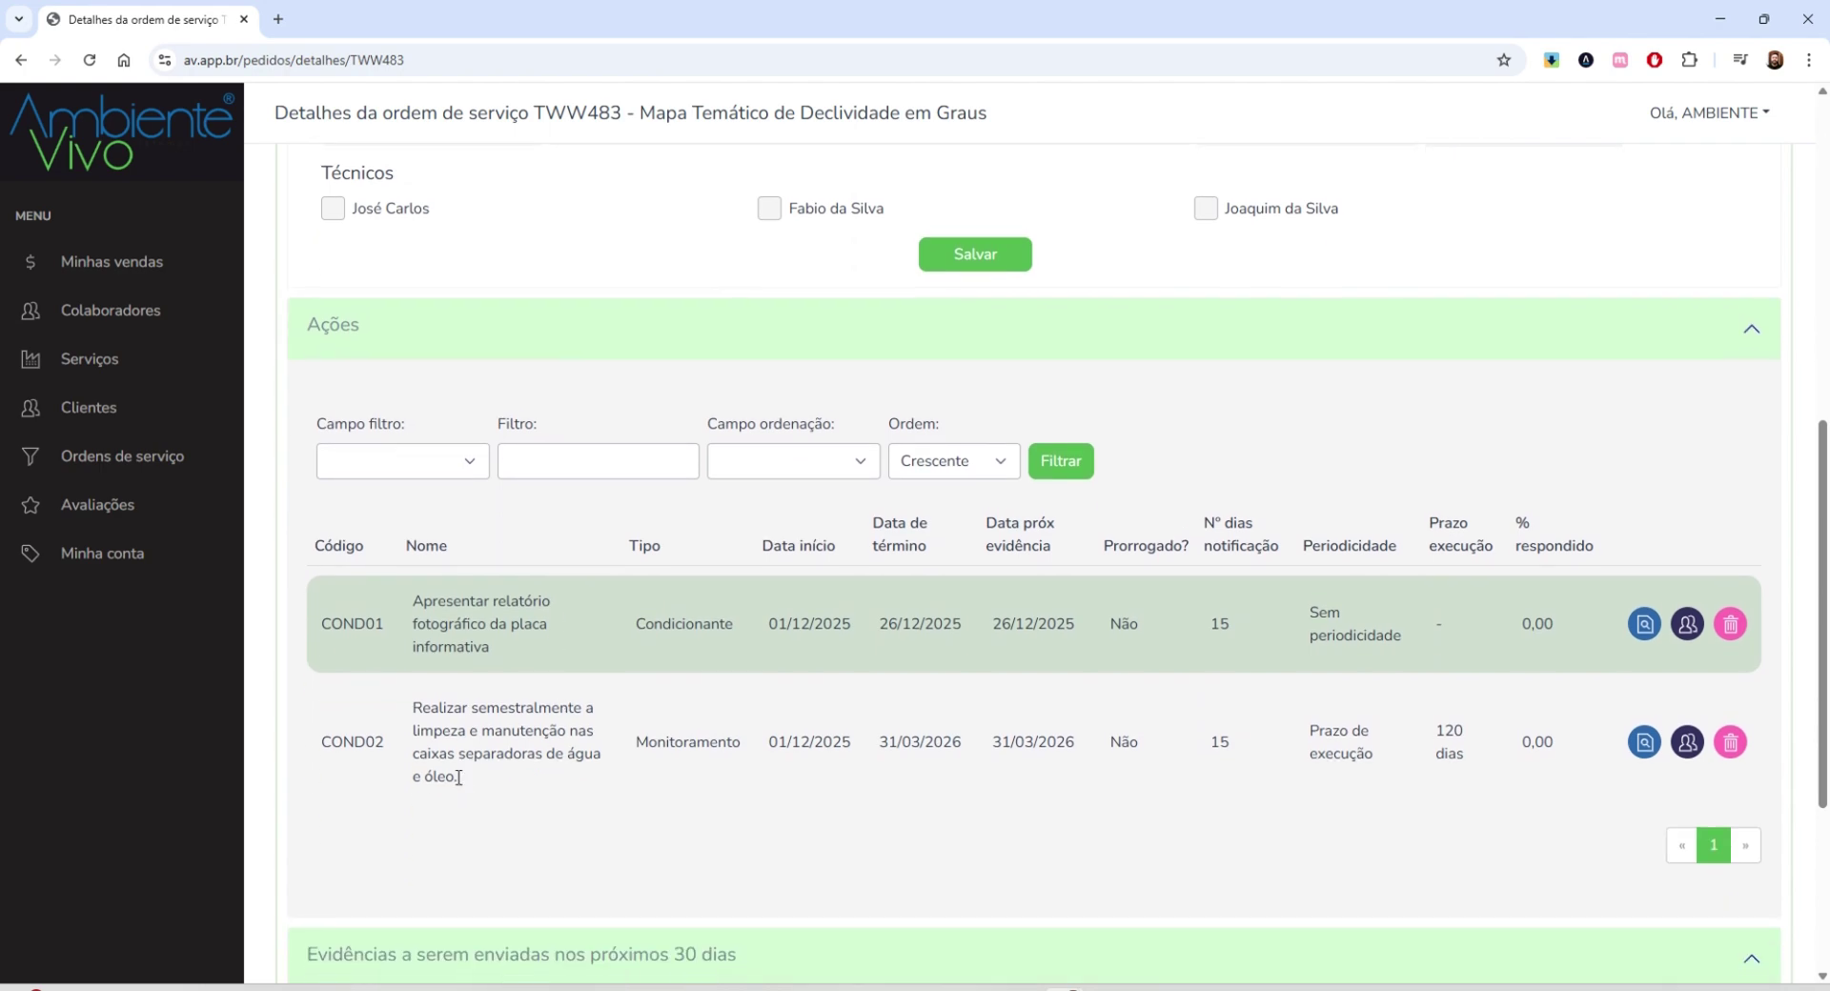
pyautogui.moveTo(459, 780); pyautogui.dragTo(412, 713)
pyautogui.hotkey('ctrl', 'c')
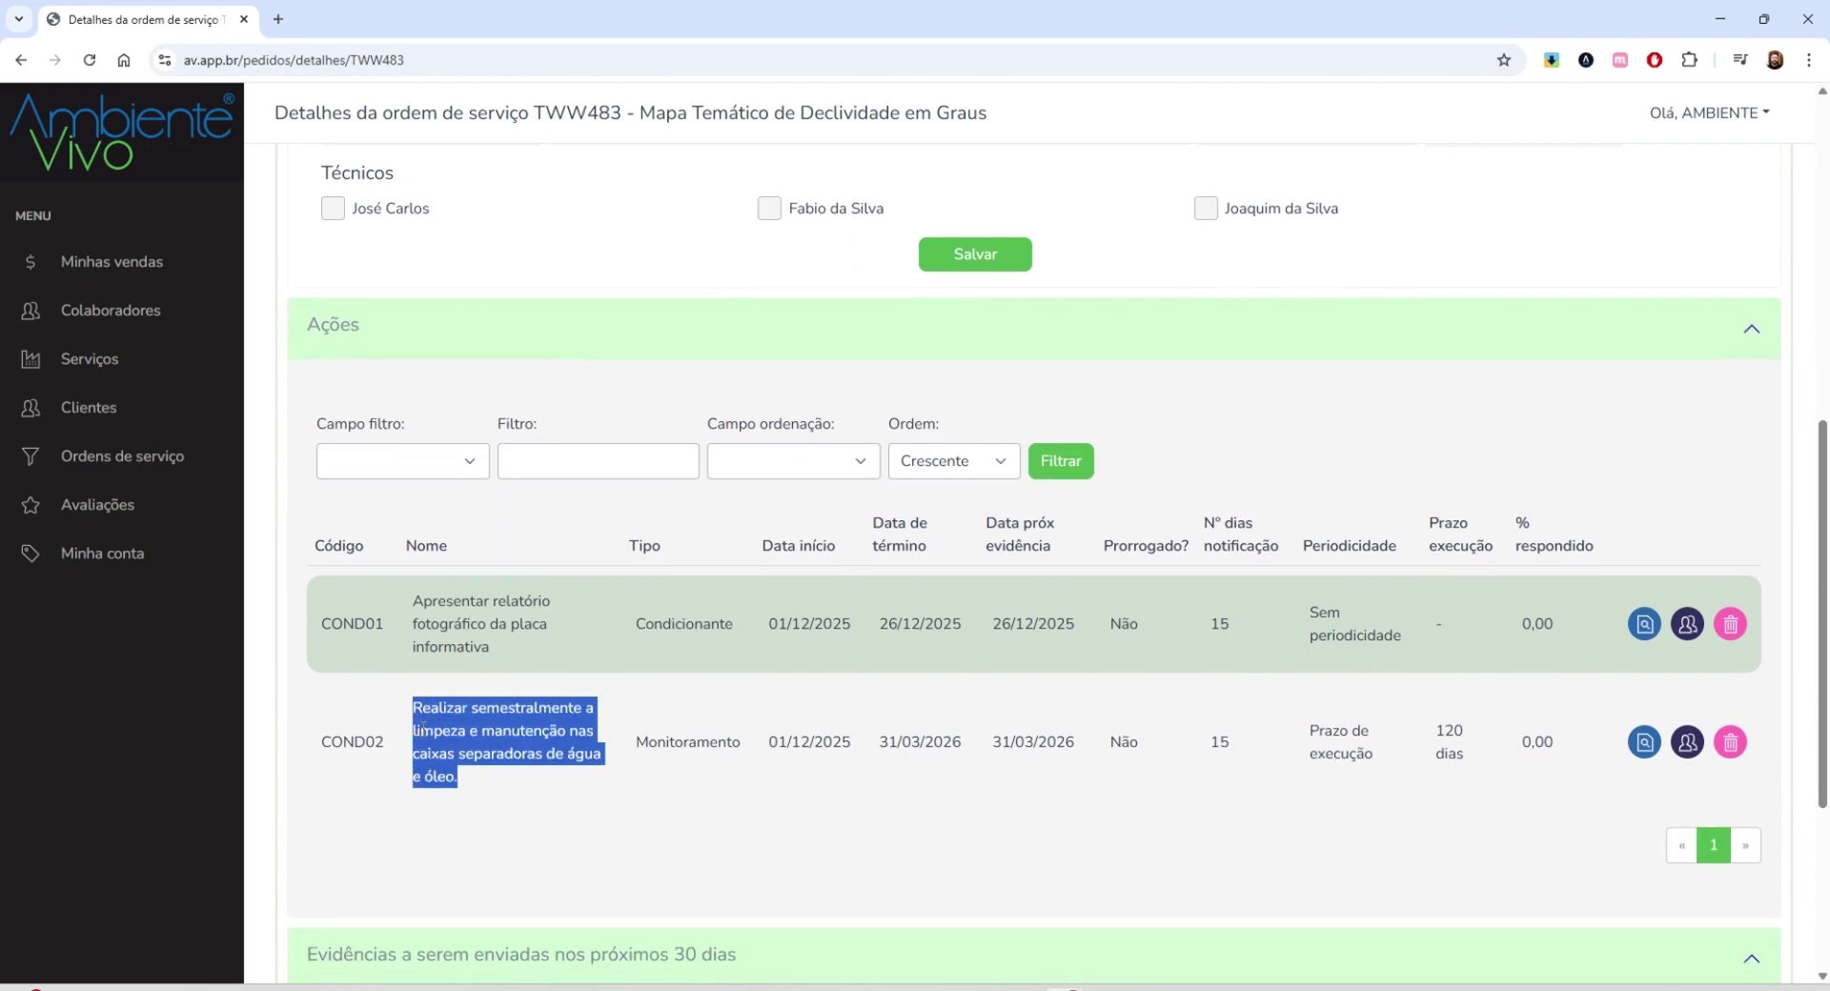
pyautogui.scroll(5, 742, 727)
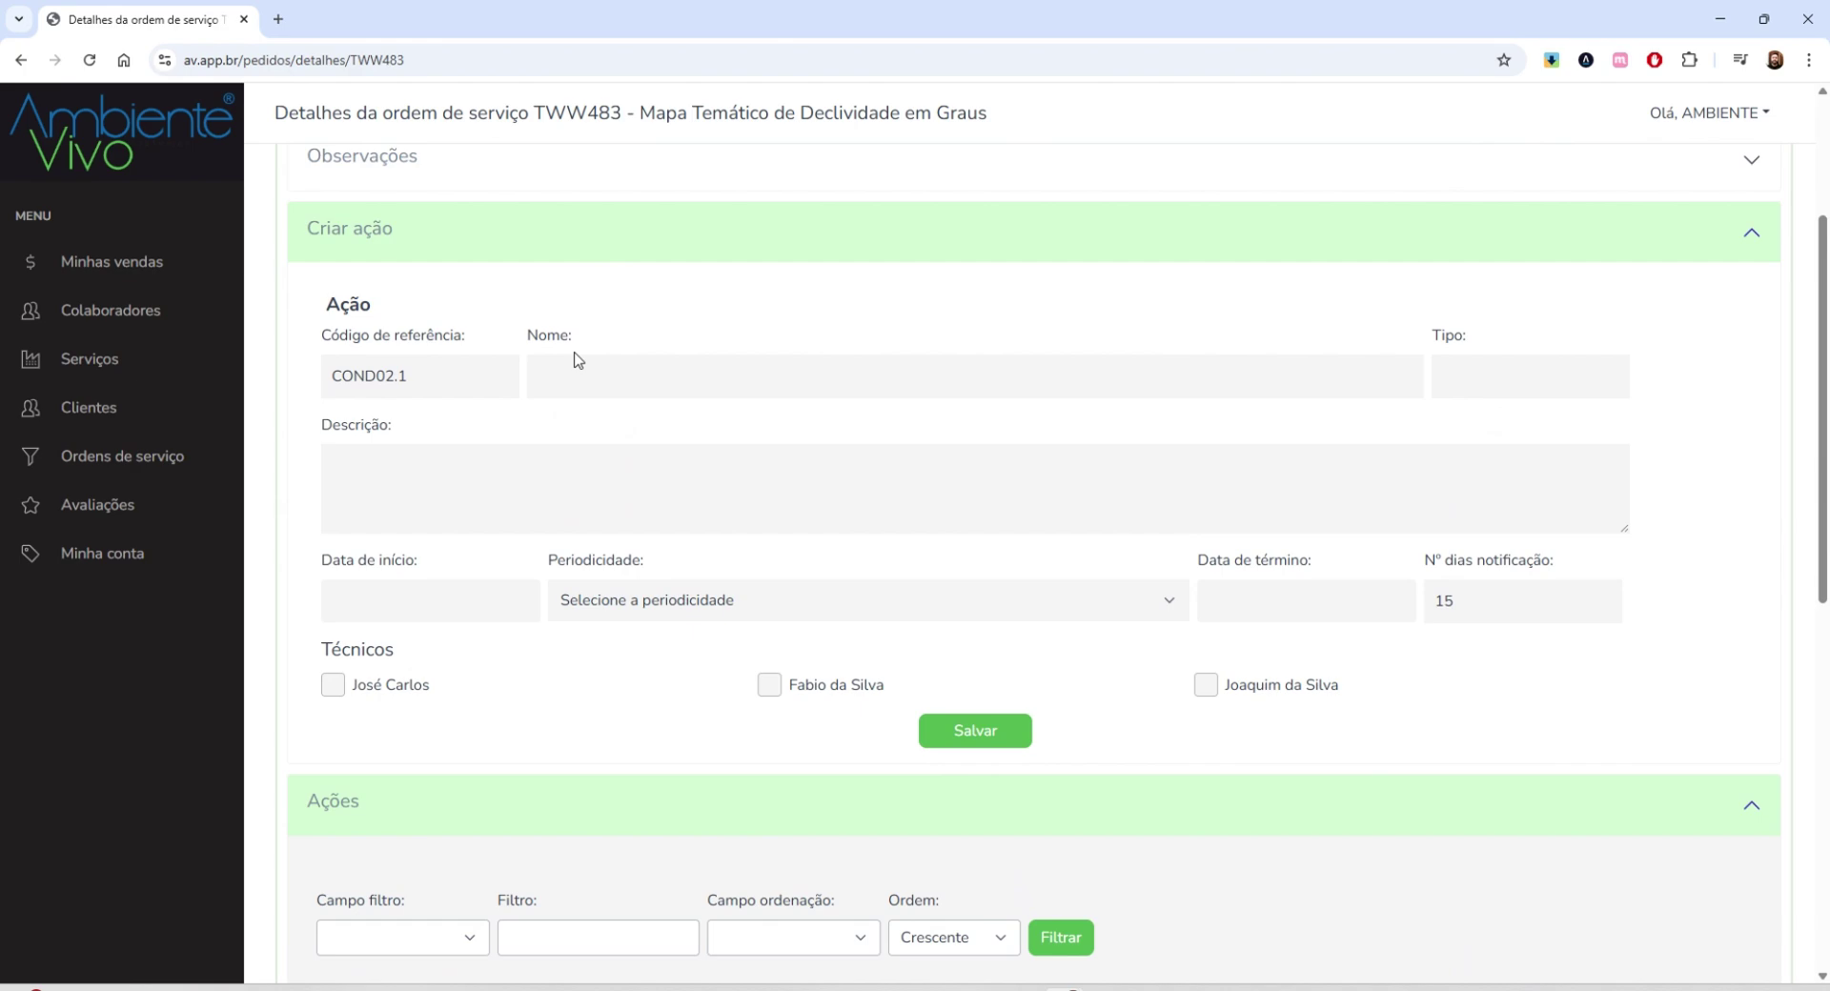
pyautogui.click(576, 360)
pyautogui.hotkey('ctrl', 'v')
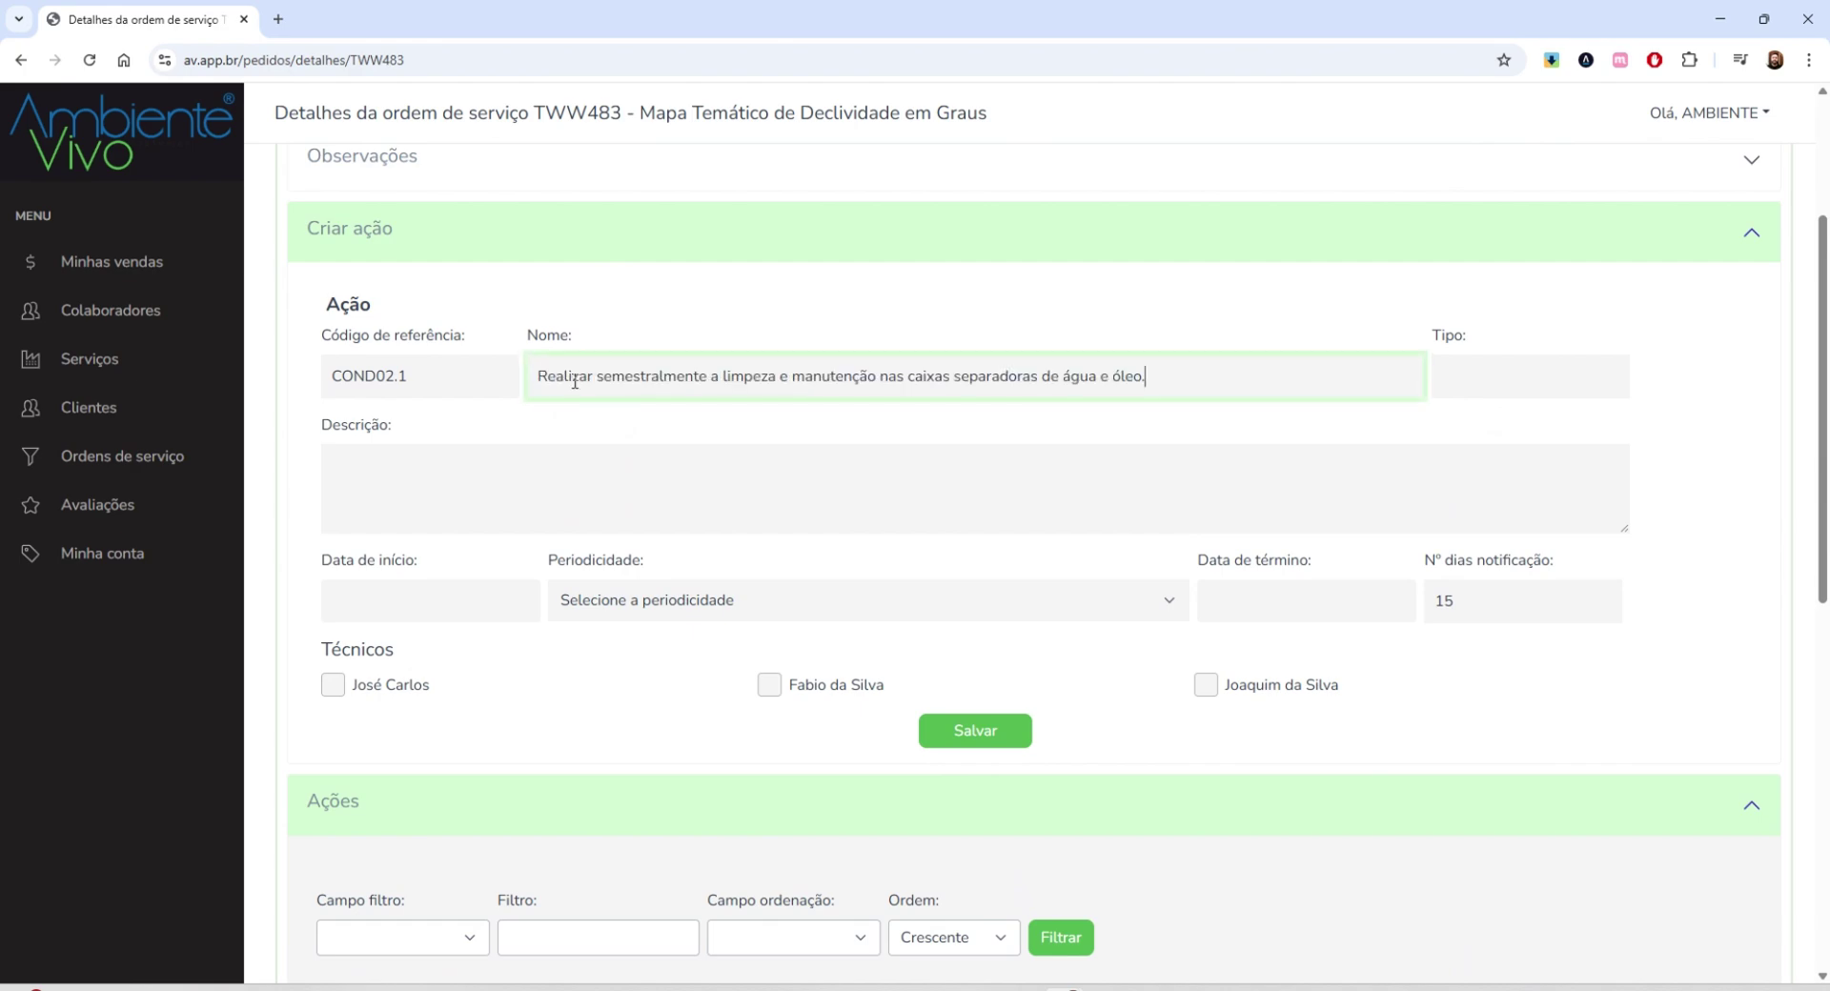
# Enter the full Condicionante 2 text as the COND02.1 action's description and set its type to Monitoramento
pyautogui.scroll(-4, 572, 739)
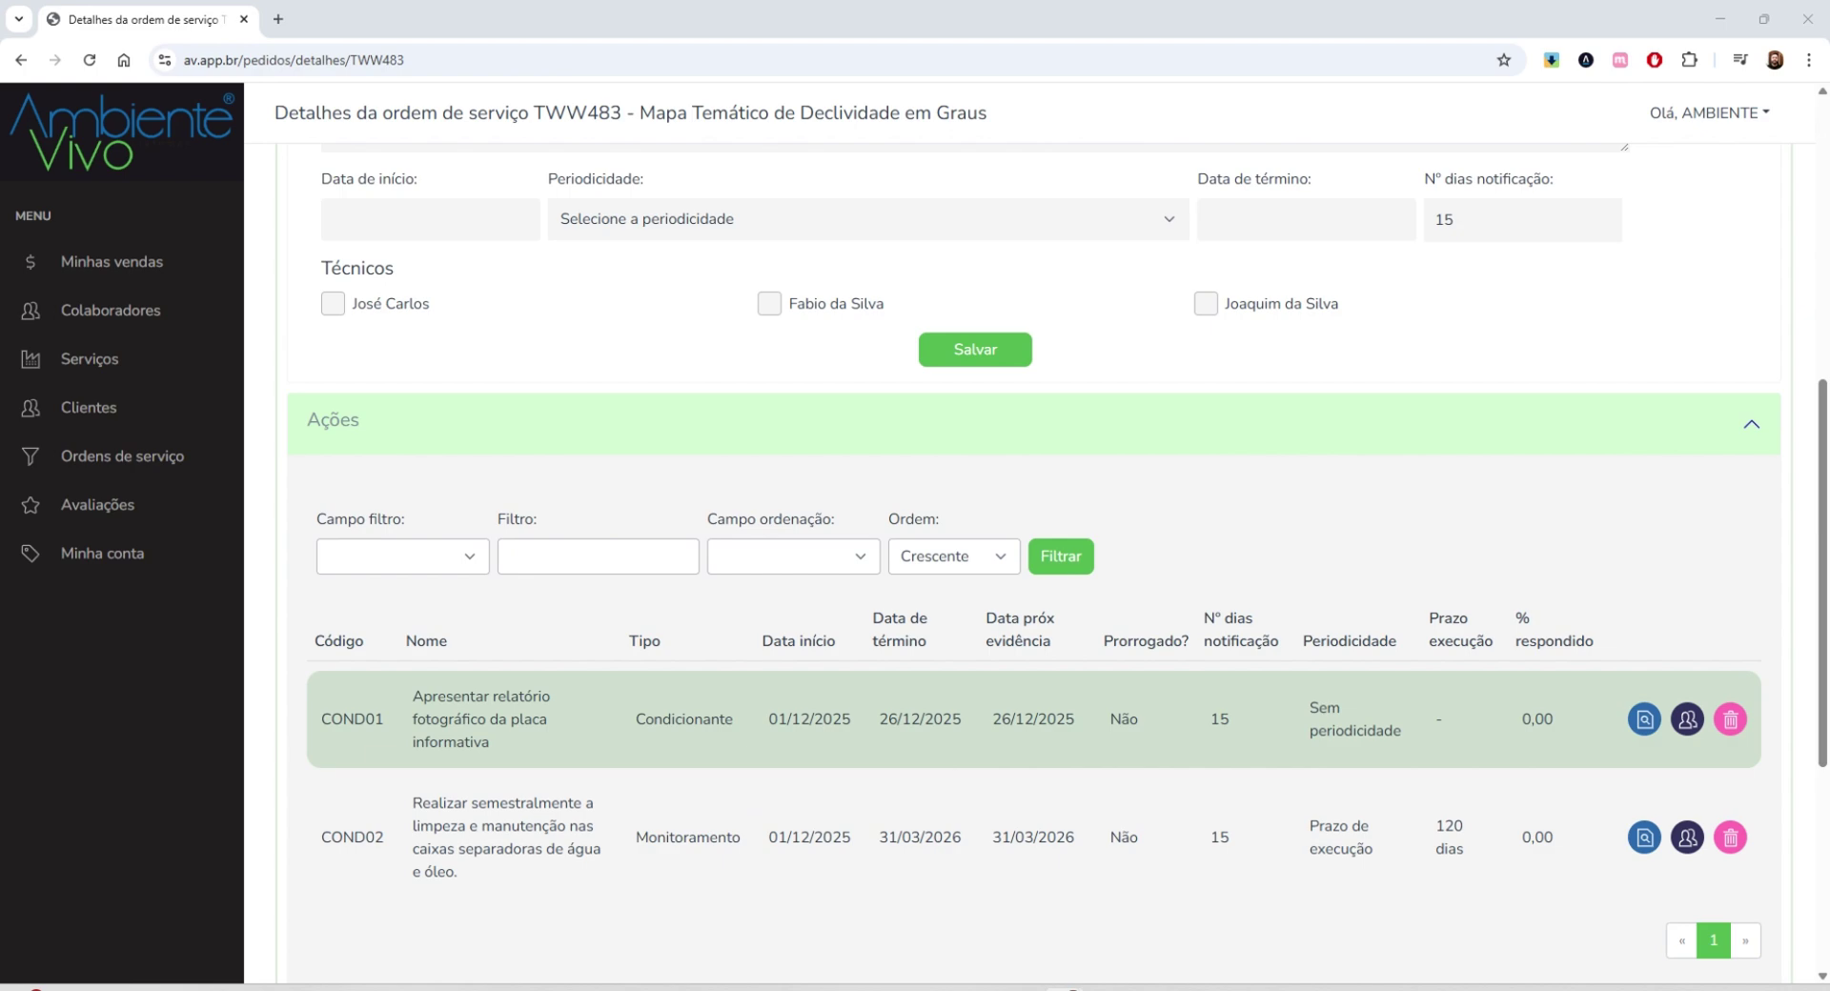
pyautogui.scroll(3, 617, 510)
pyautogui.click(500, 388)
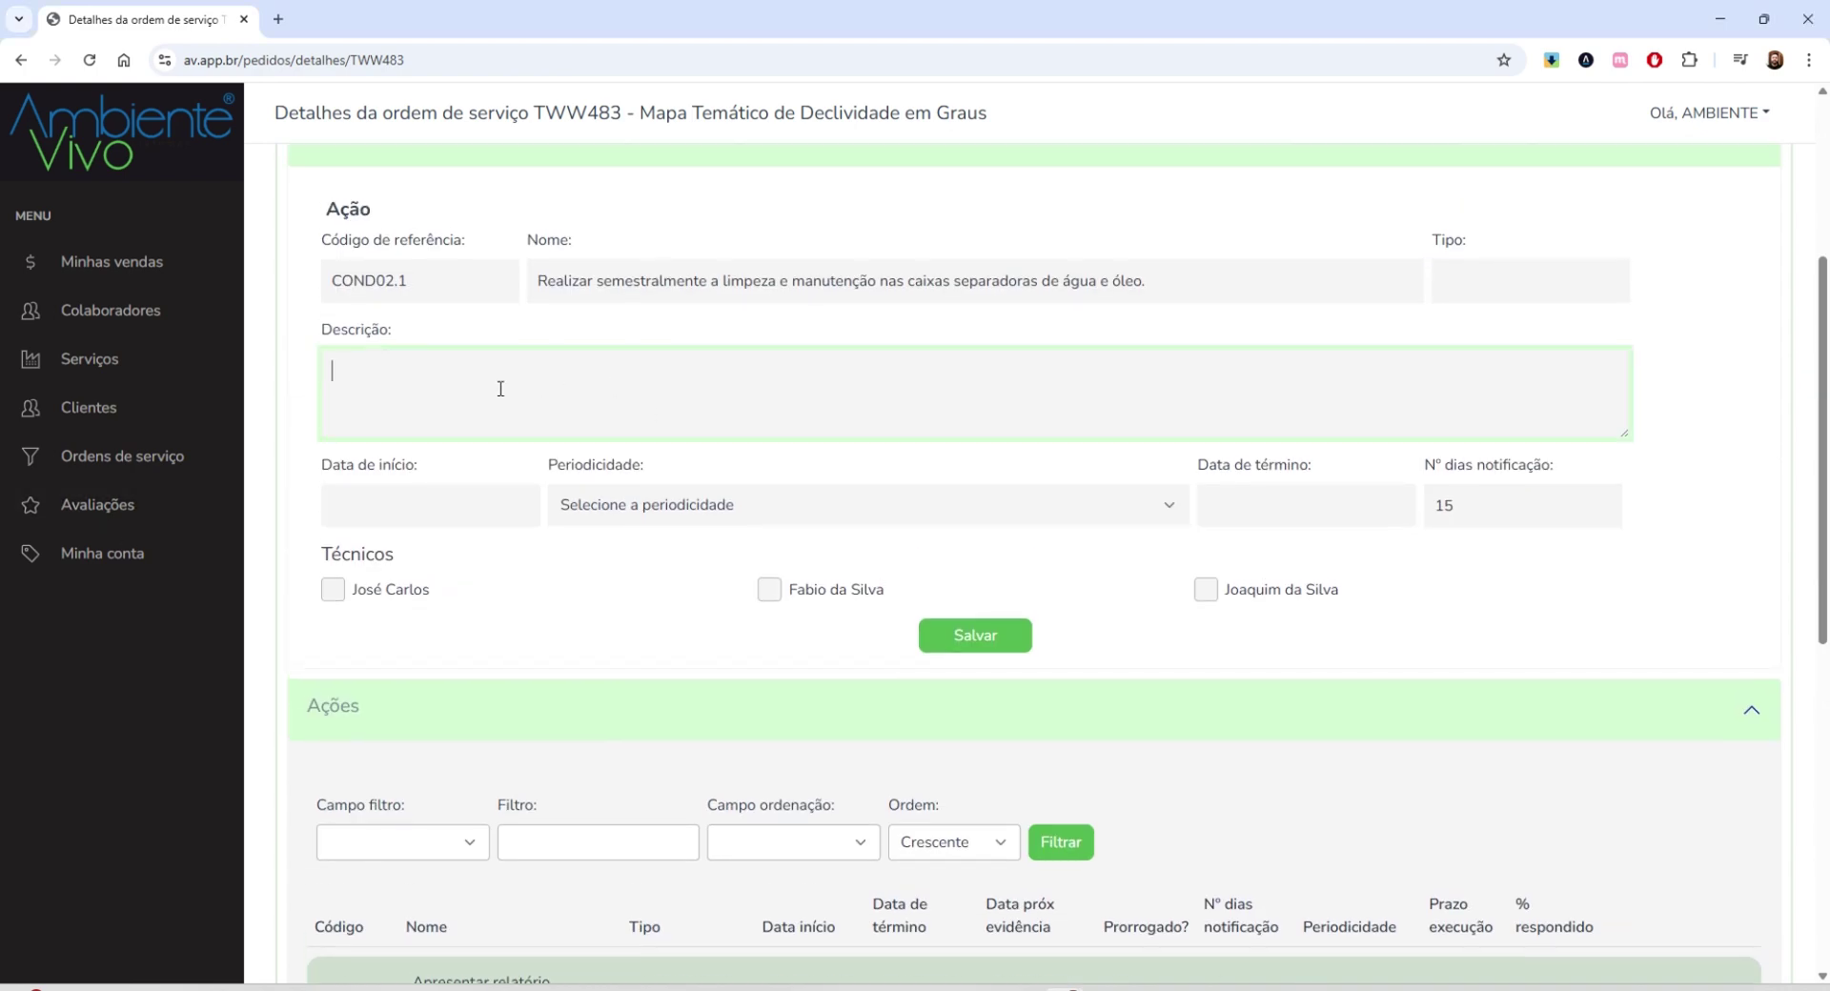
pyautogui.write('Condicionante 2 - Realizar semestralmente a limpeza e manutenção nas caixas separadoras de água e óleo, a fim de manter a eficiência da mesma, após a coleta do efluente para caracterização físico-química. Apresentar as cópias das notas fiscais de alienação e da licença ambiental da empresa, junto com relatório fotográfico comprobatório (com periodicidade anual). Em caso de contrato firmado com empresa coletora de resíduos classe I, apresentá-lo em conjunto com as cópias das notas fiscais de alienação e o relatório comprobatório . A primeira limpeza e manutenção com 120 dias após a concessão da Licença de Operação.')
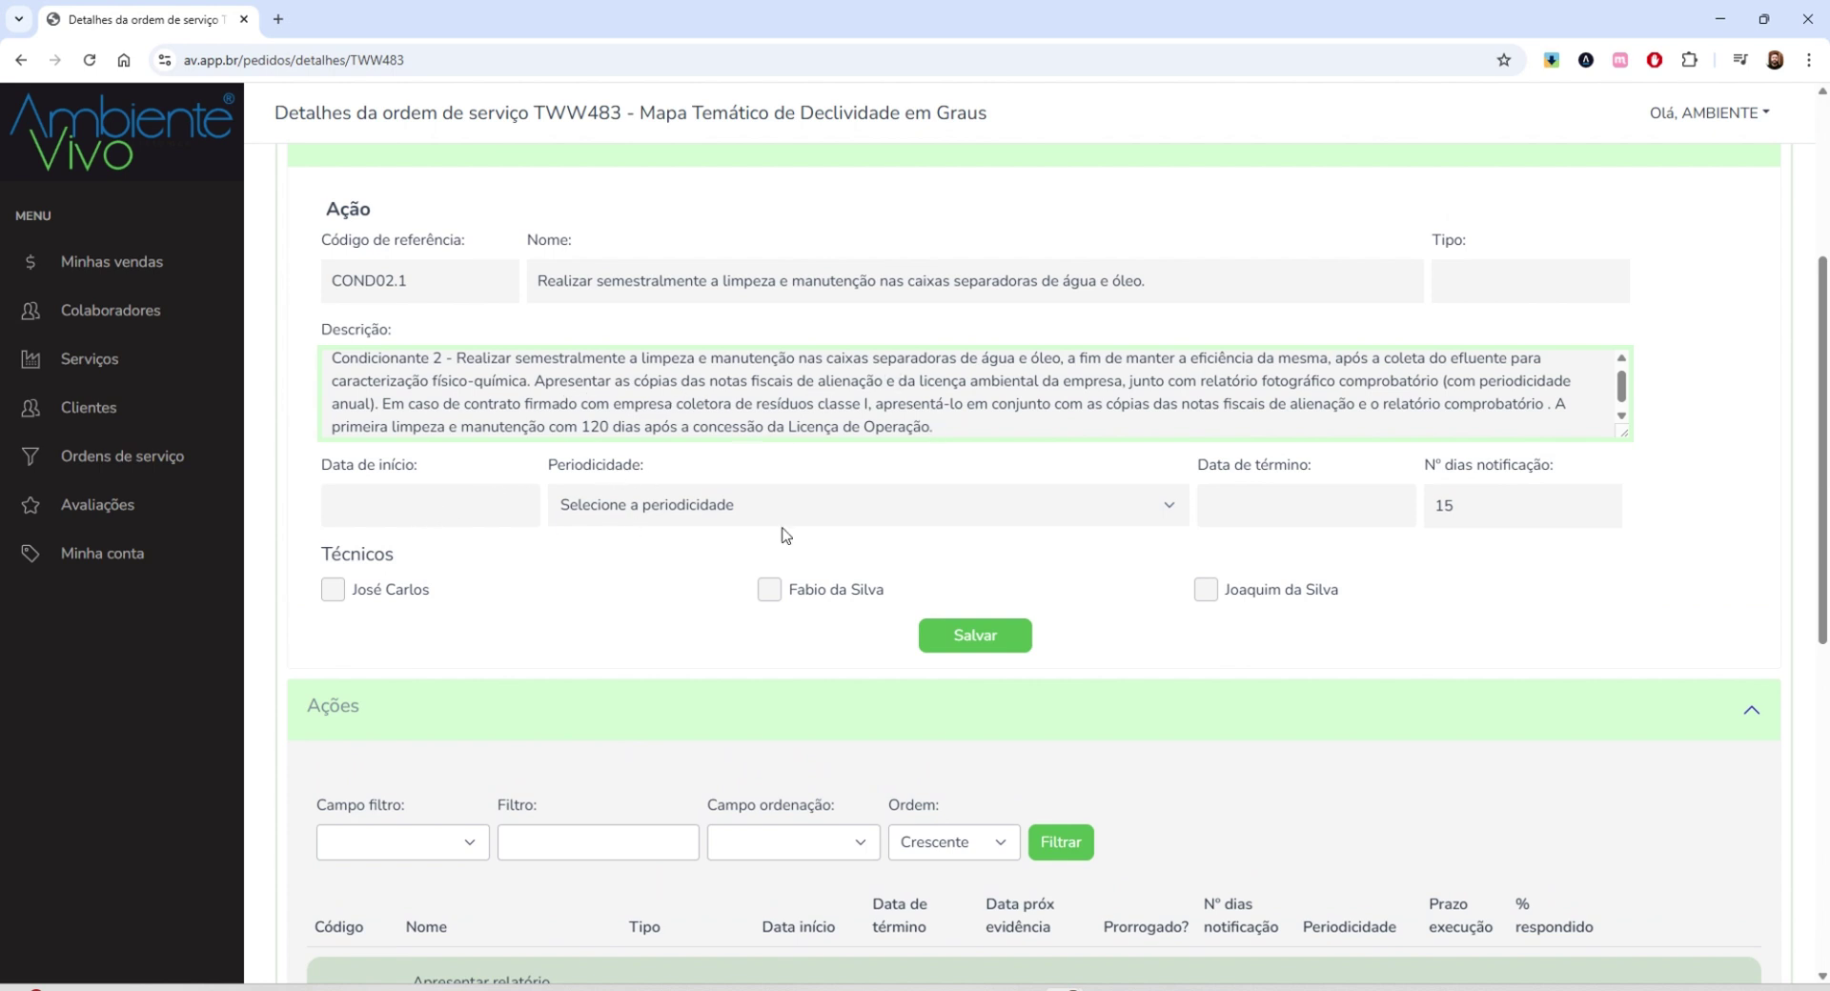
pyautogui.click(1481, 279)
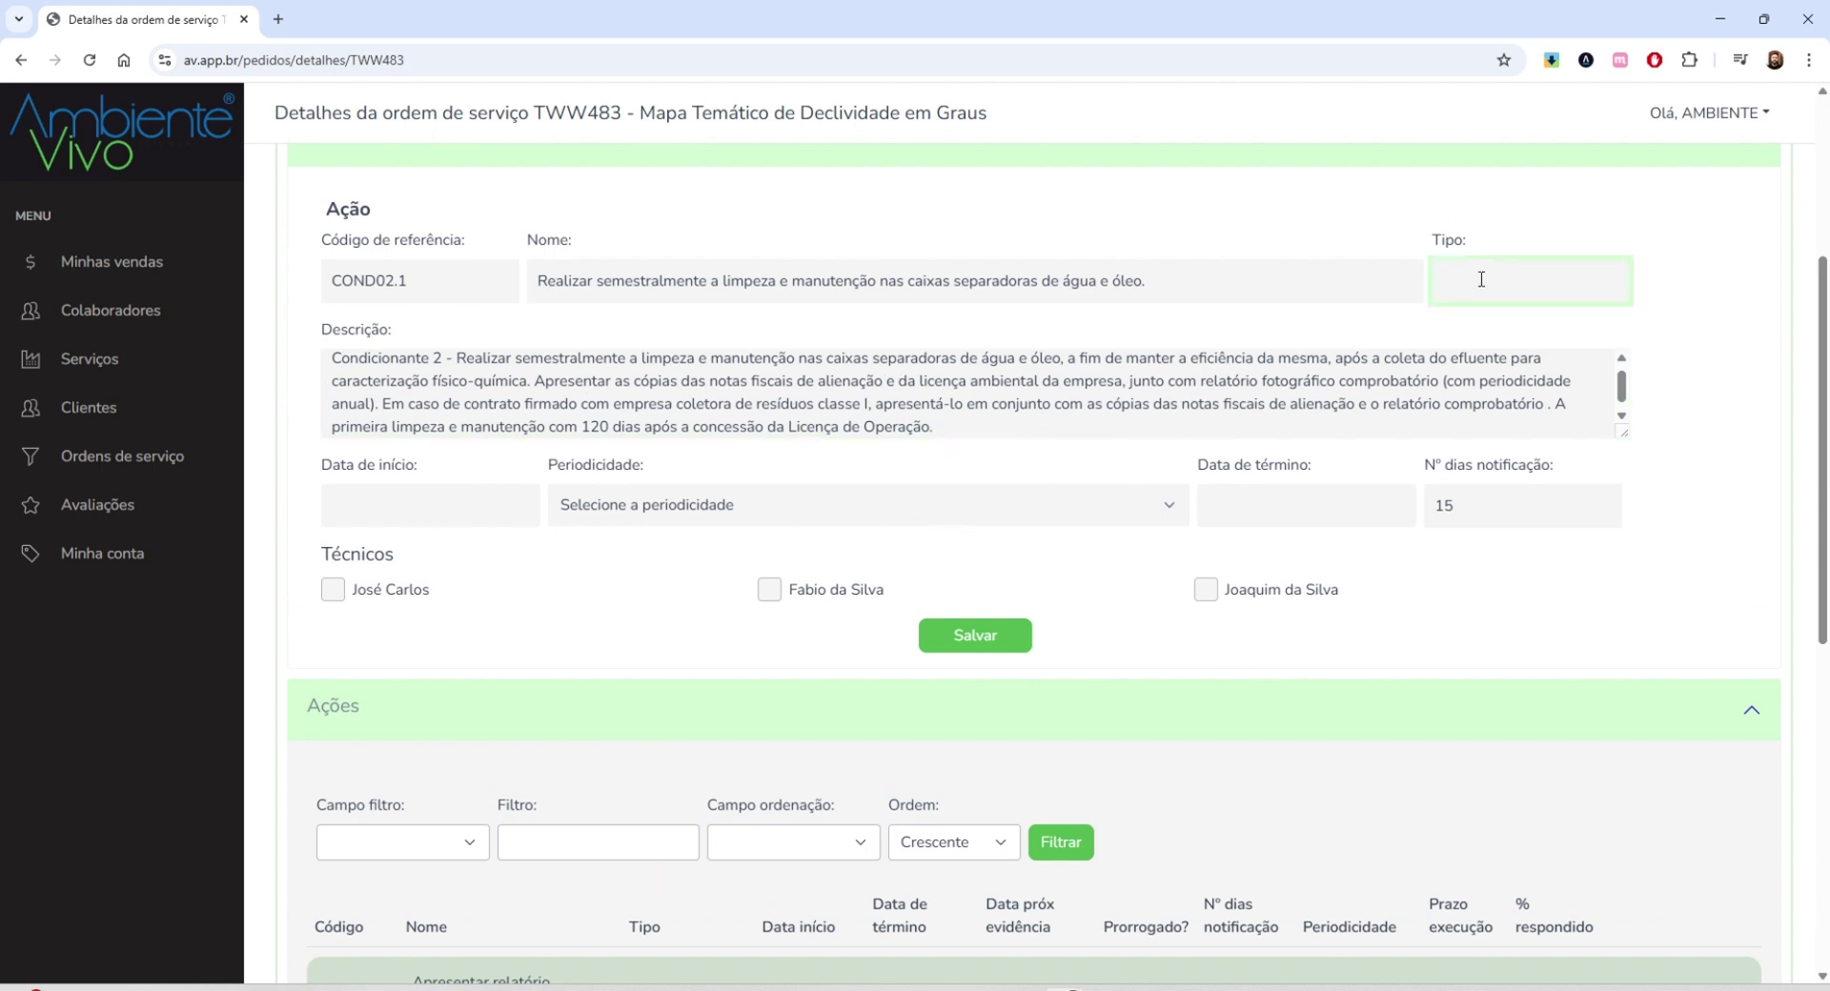
pyautogui.write('Monitoramento')
# Set the COND02.1 action's start date to 31/03/2026 and its periodicity to Semestral
pyautogui.click(333, 506)
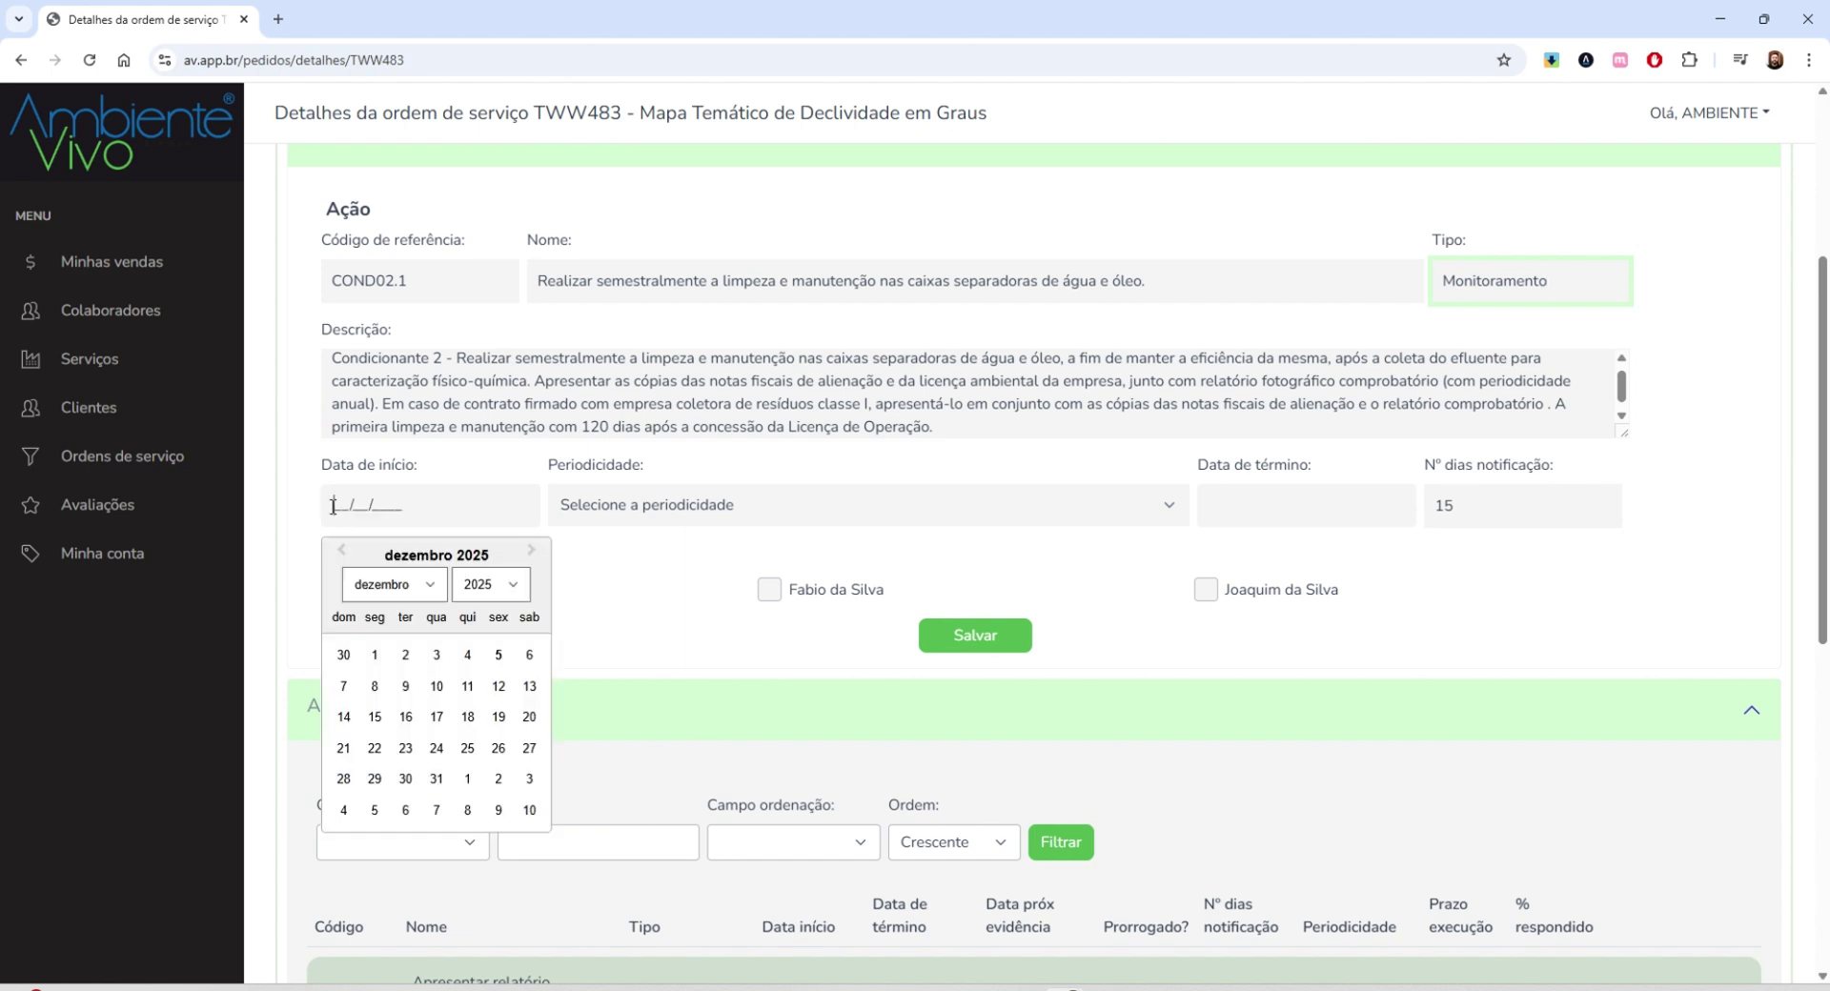
pyautogui.click(515, 584)
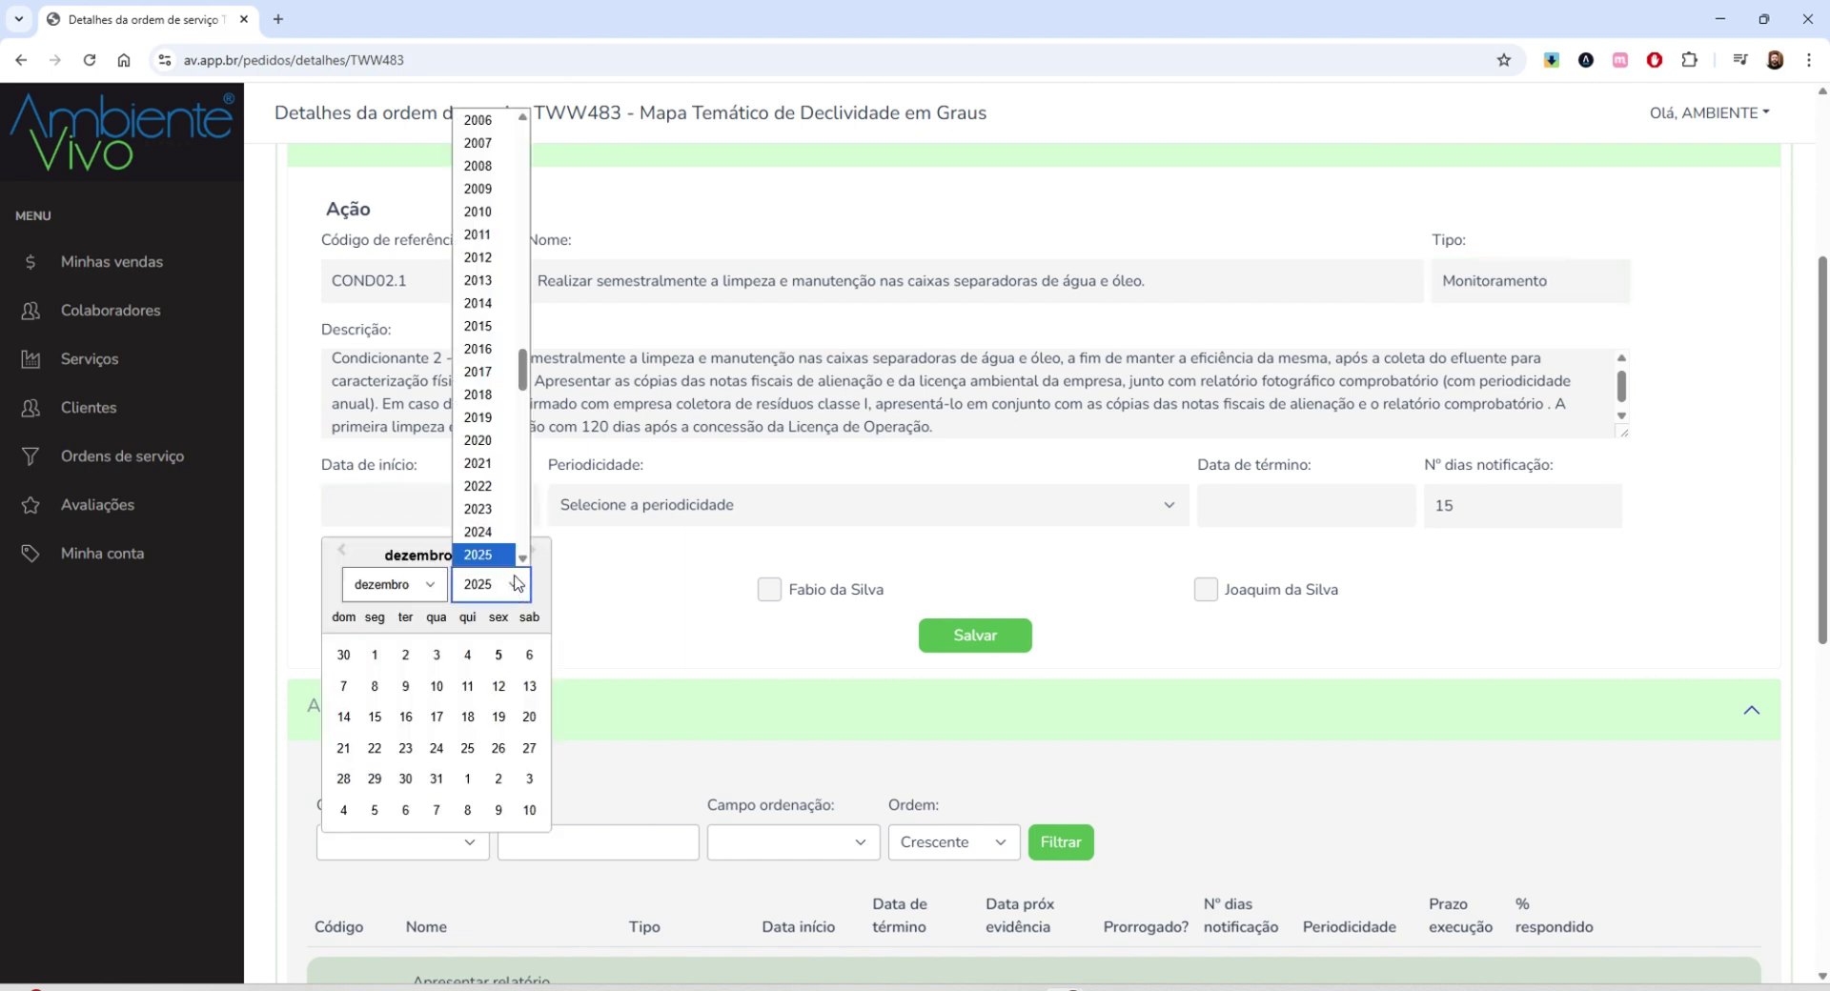
pyautogui.scroll(-2, 507, 551)
pyautogui.click(486, 395)
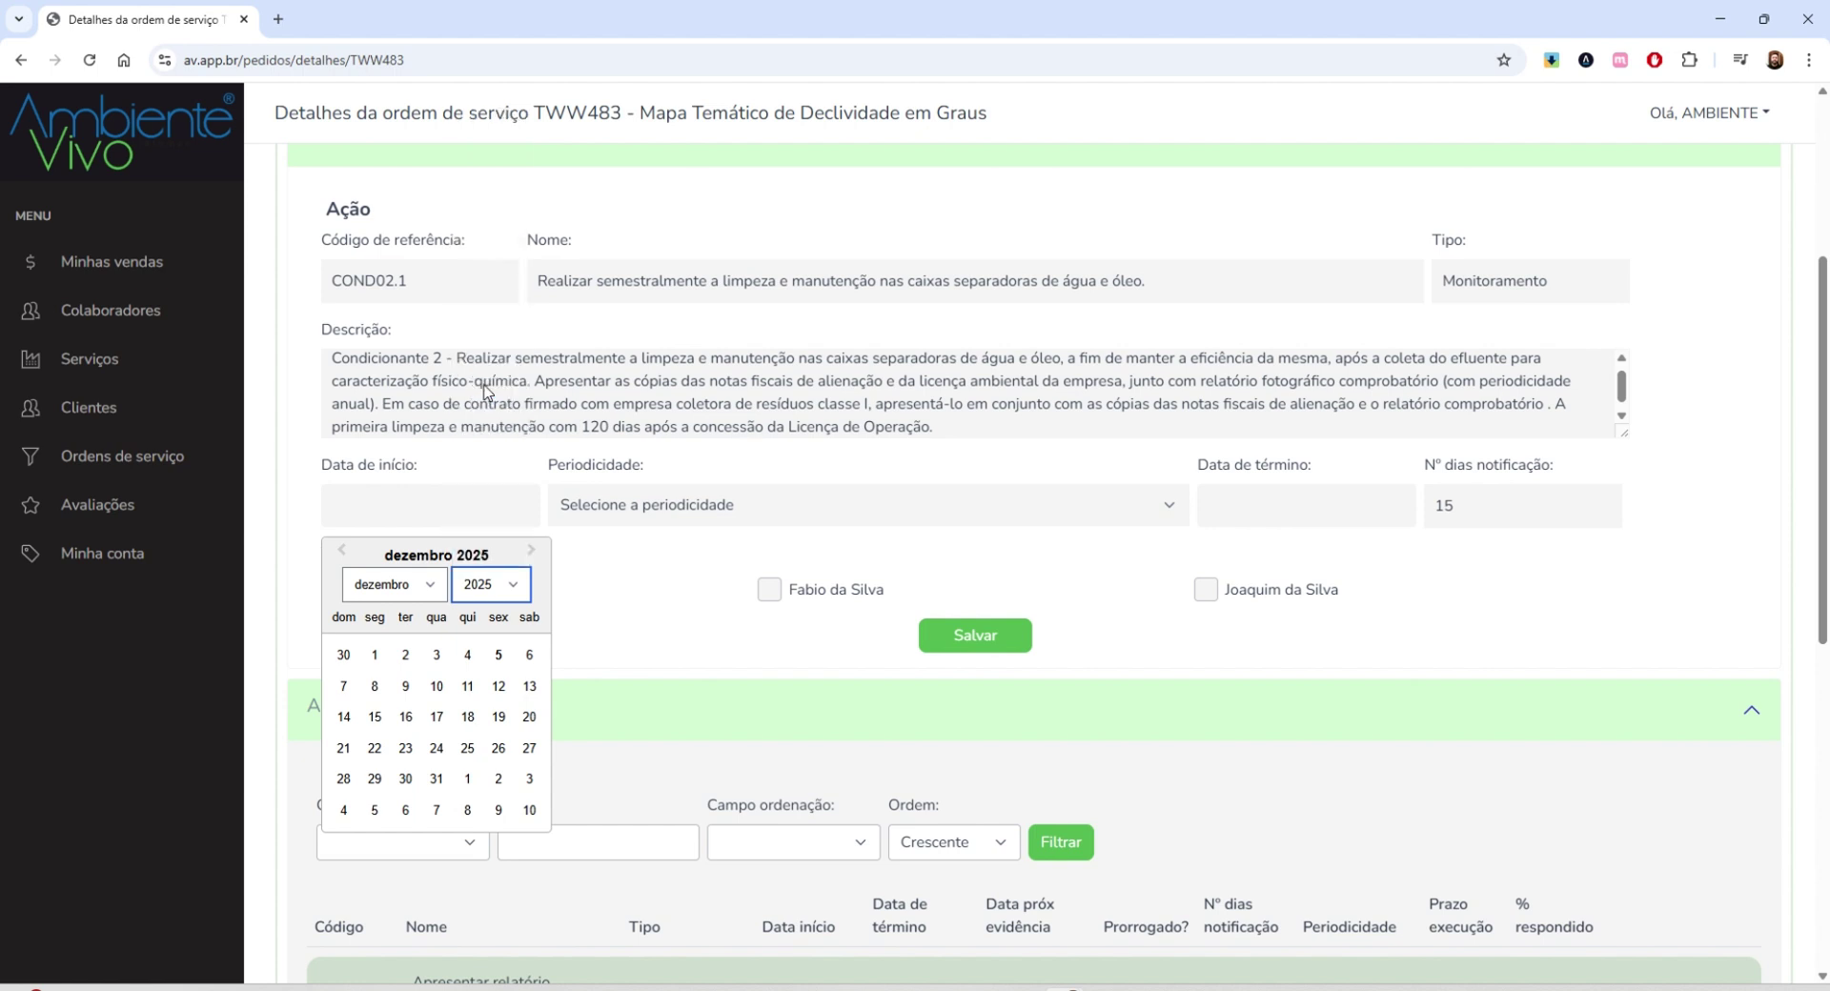
pyautogui.click(405, 584)
pyautogui.click(381, 657)
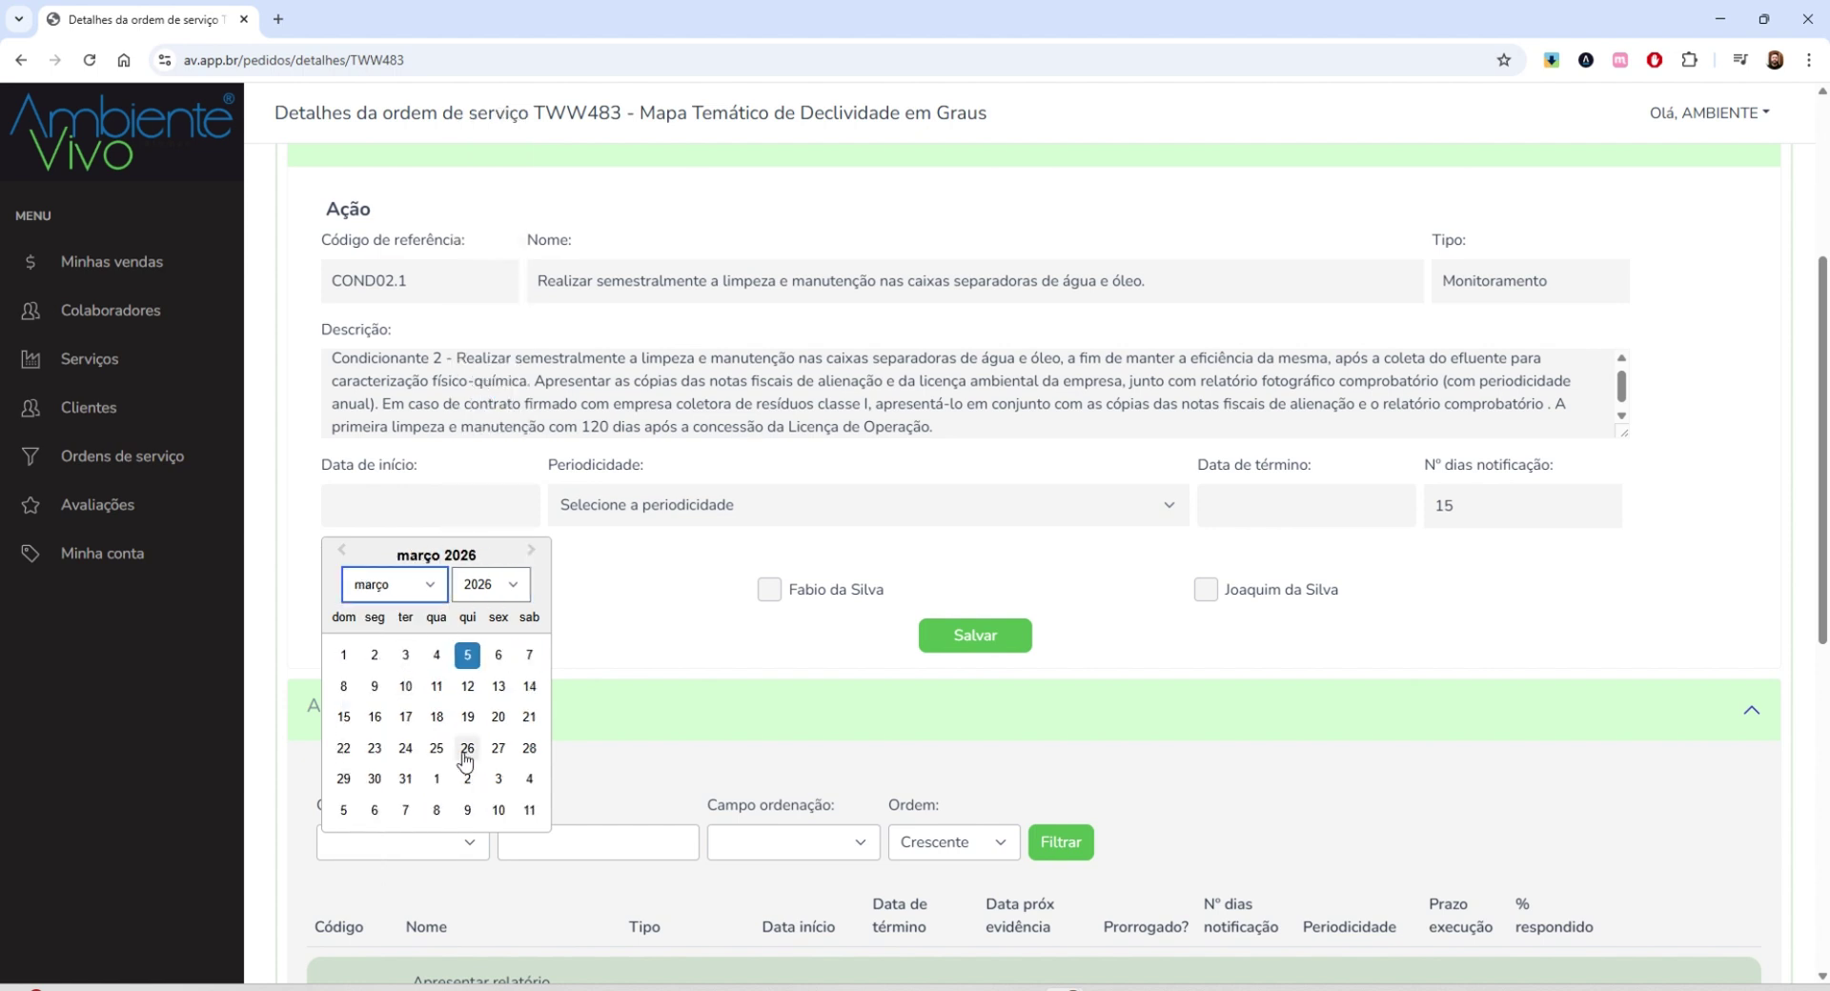
pyautogui.click(405, 779)
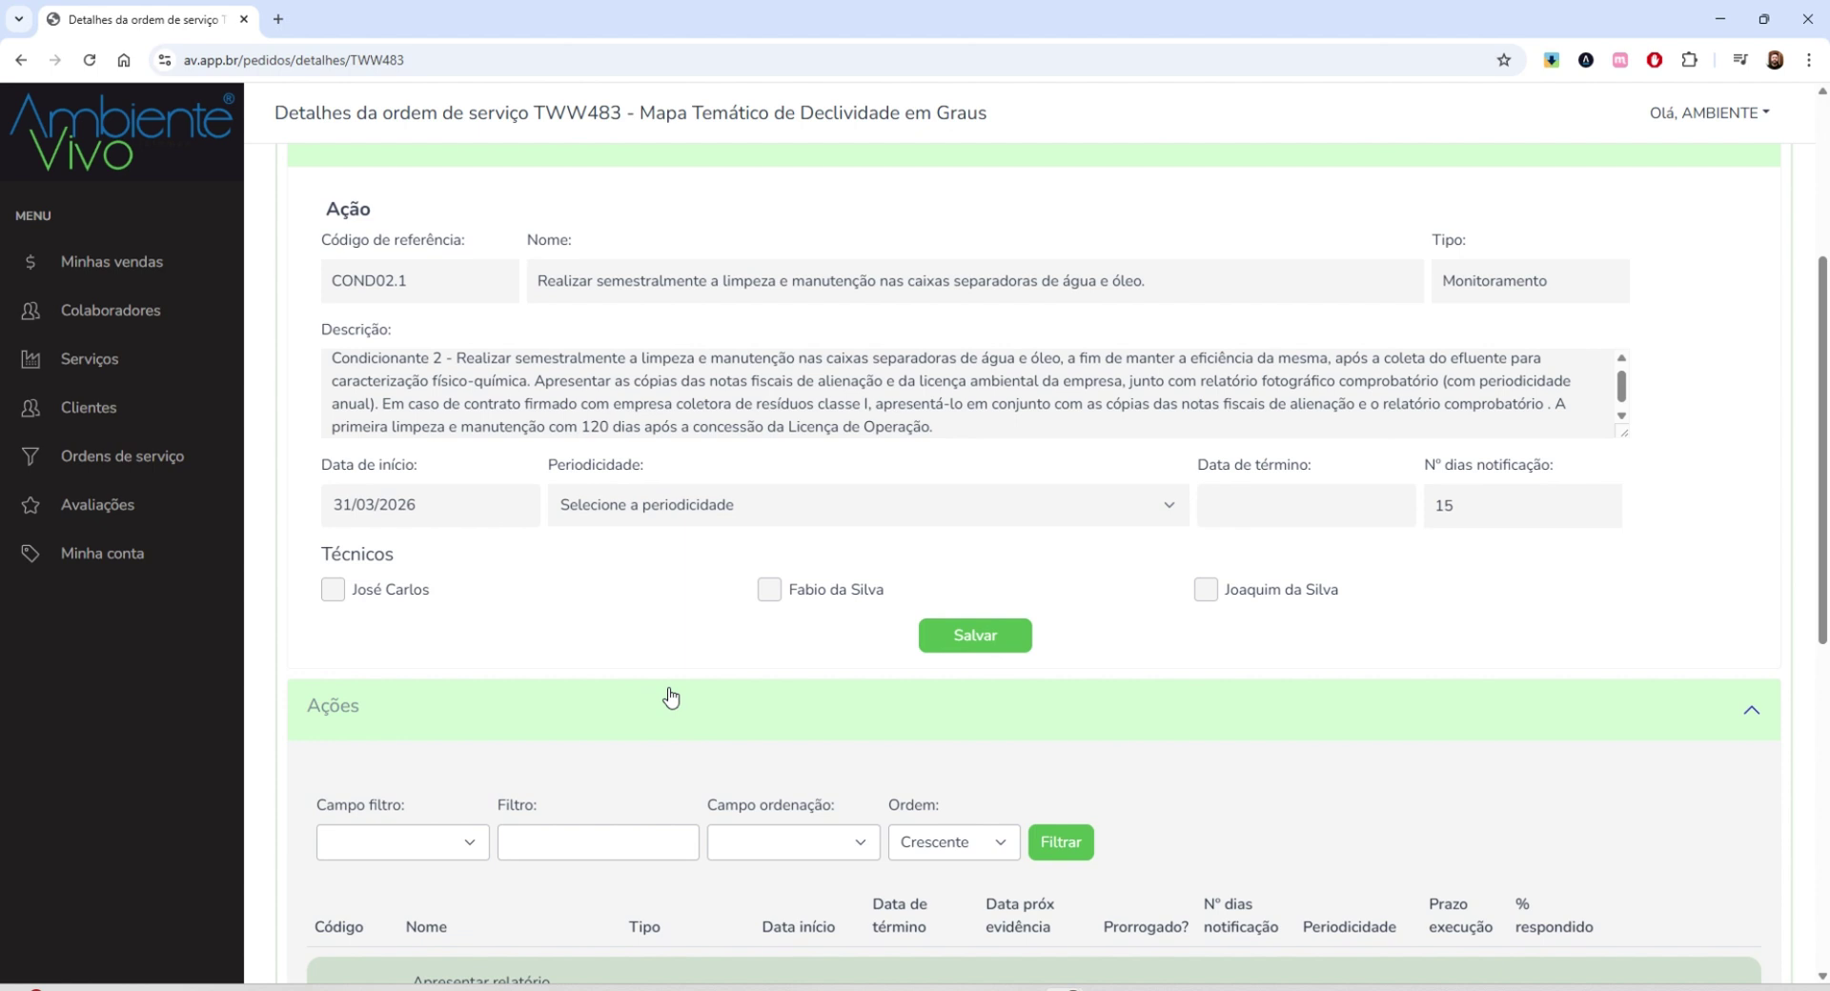
pyautogui.click(848, 521)
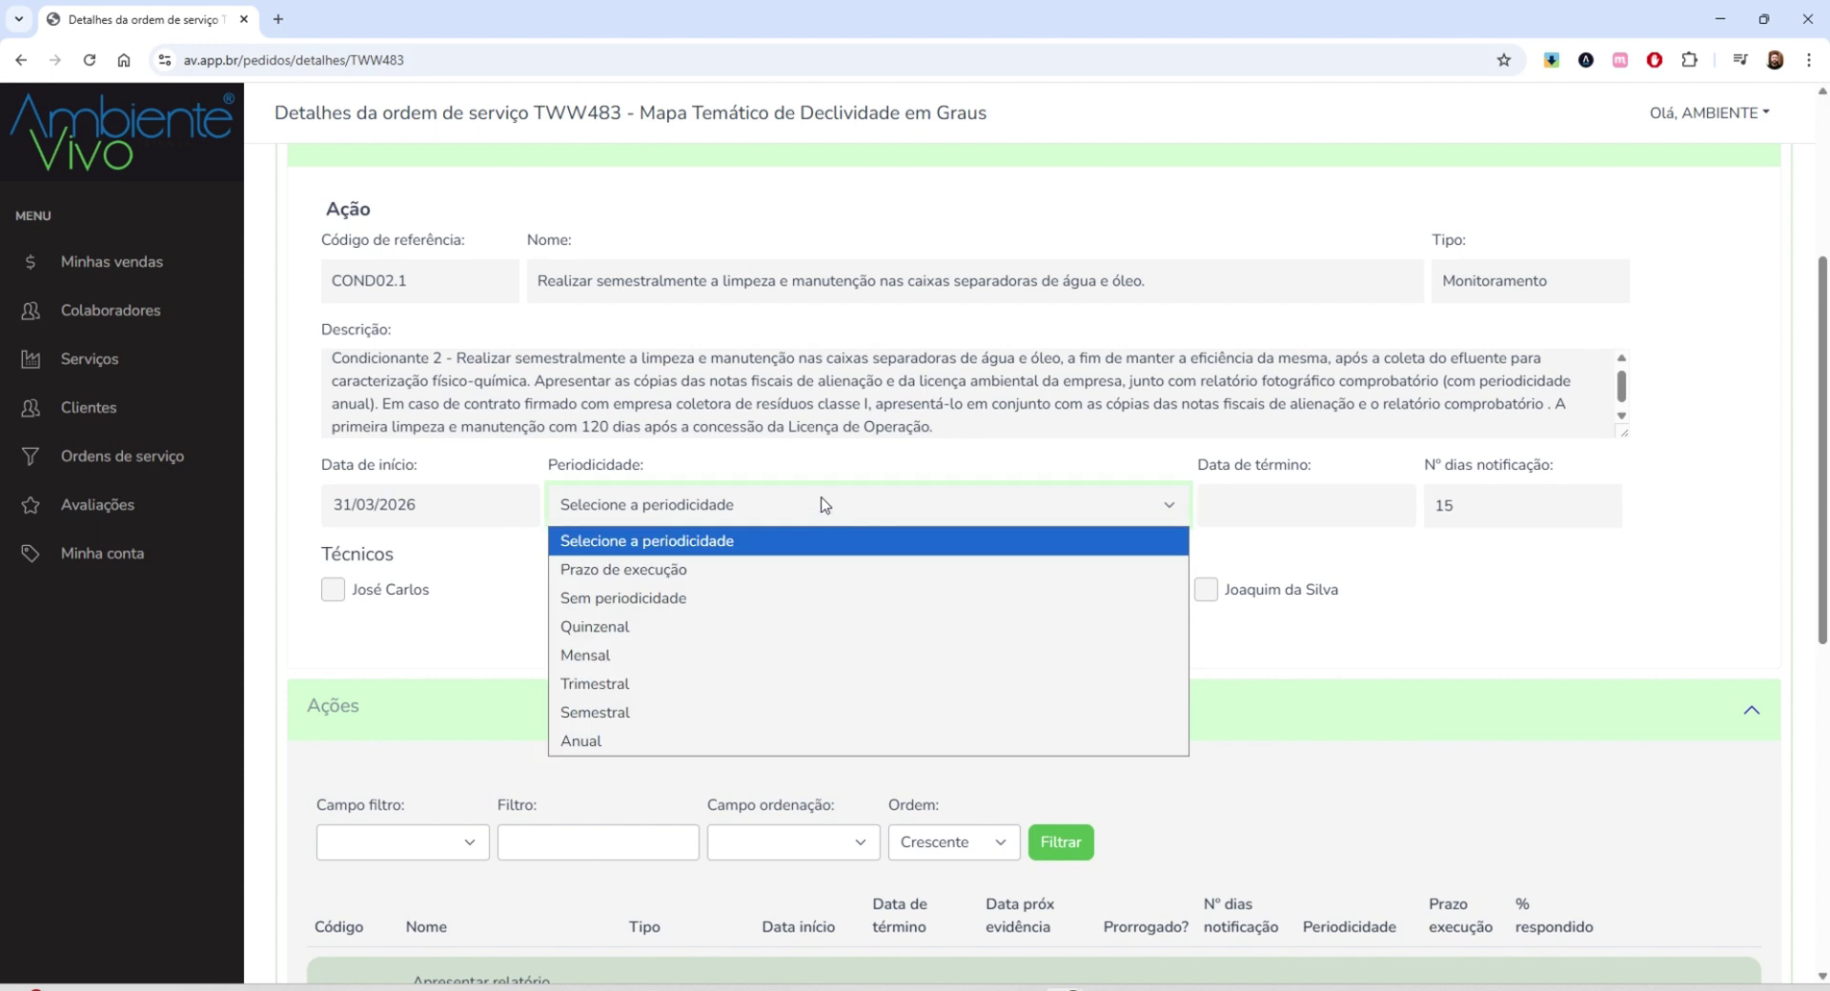
pyautogui.click(612, 713)
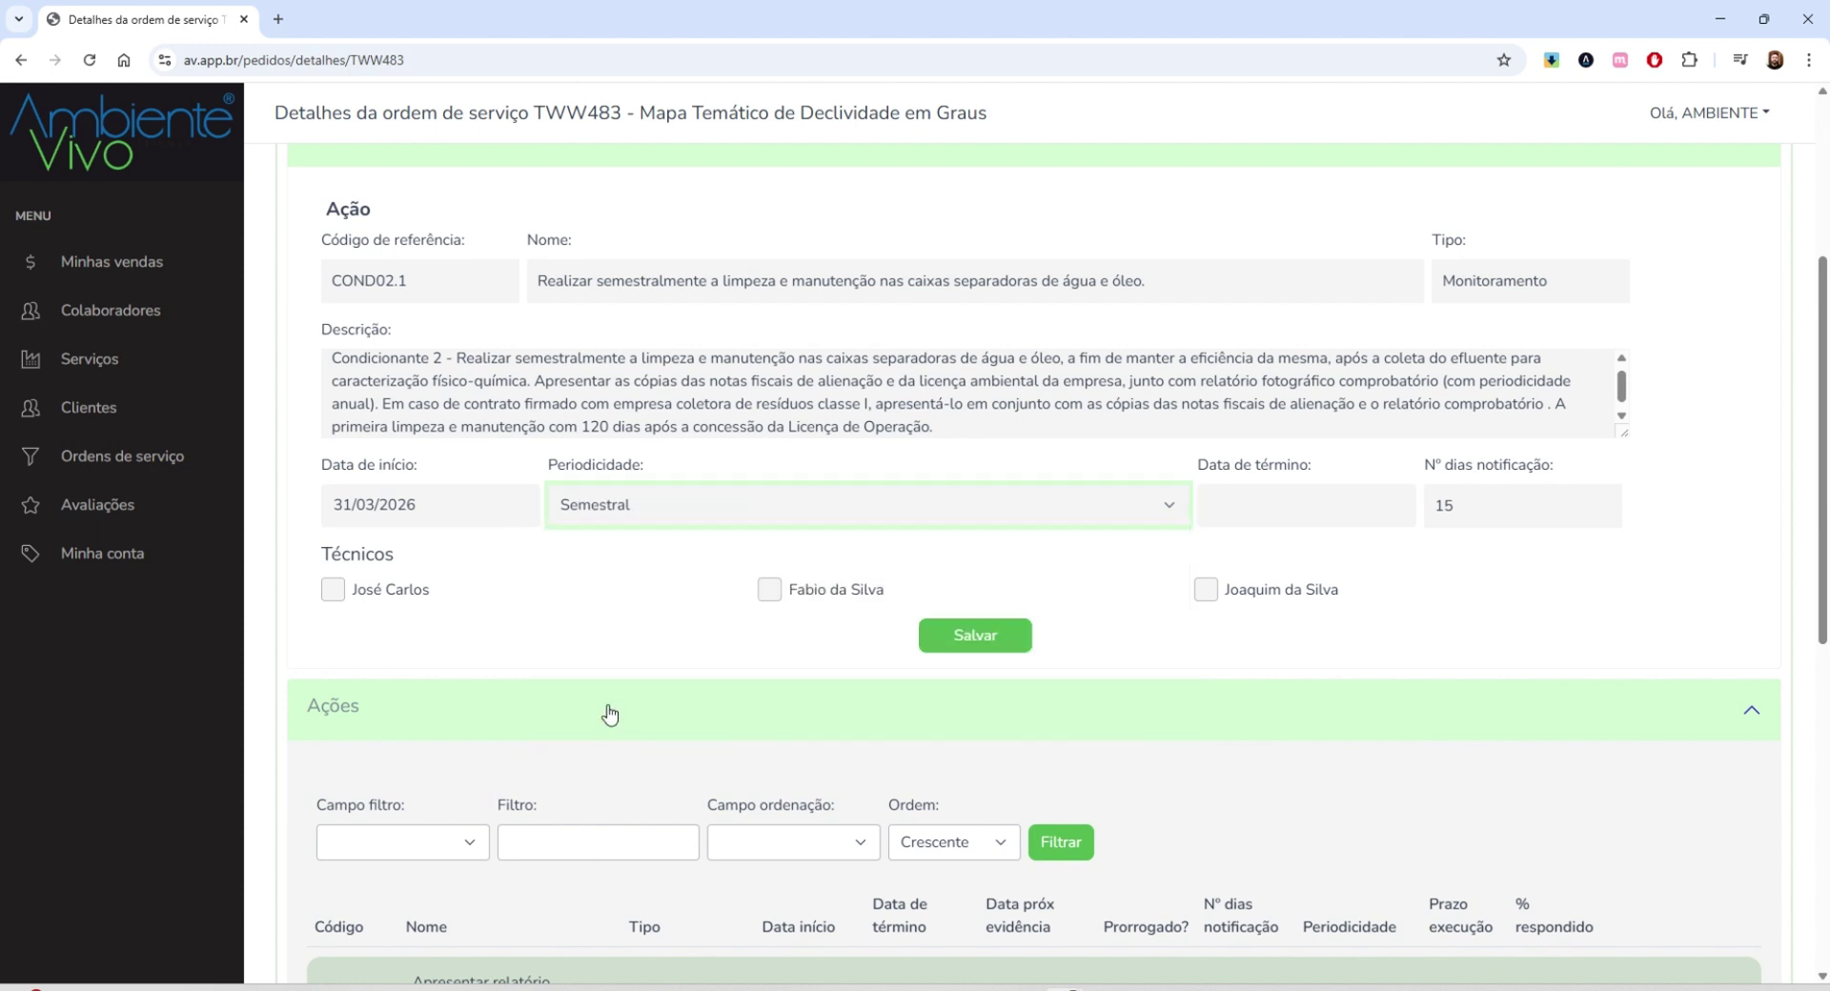
# Set the COND02.1 action's end date to 31/03/2028
pyautogui.click(1319, 503)
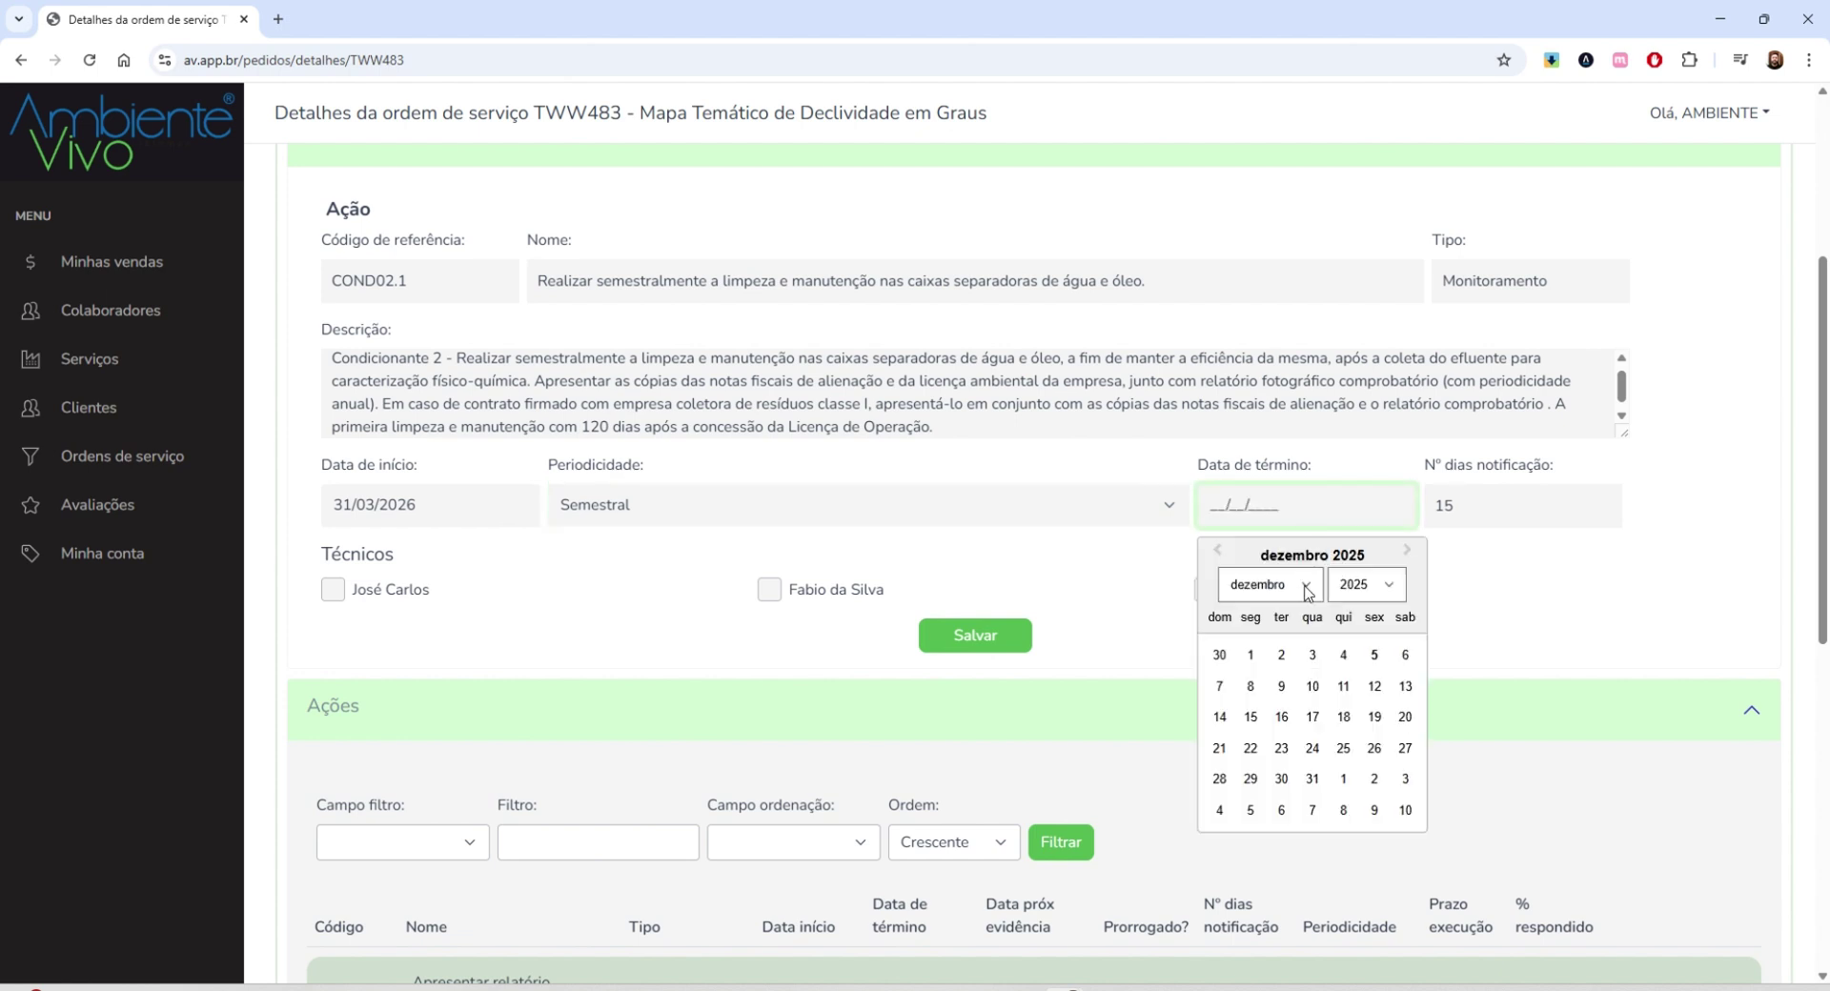
pyautogui.click(1392, 588)
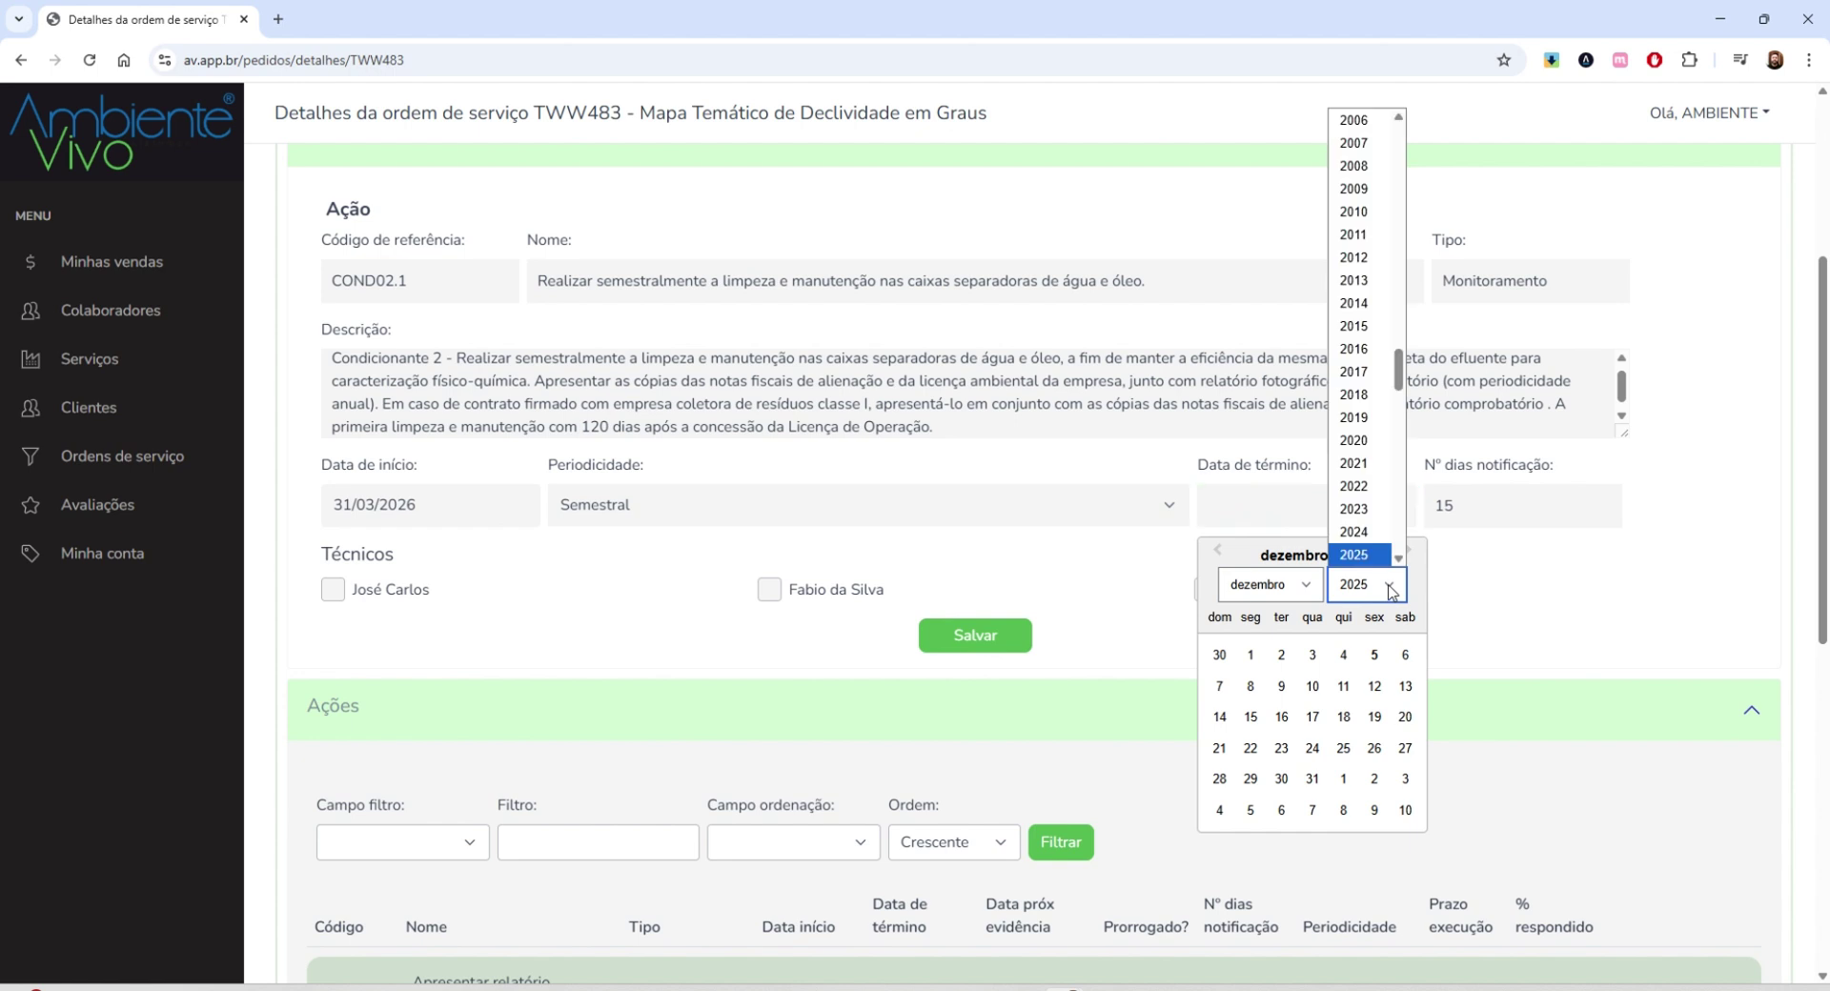
pyautogui.scroll(-3, 1382, 533)
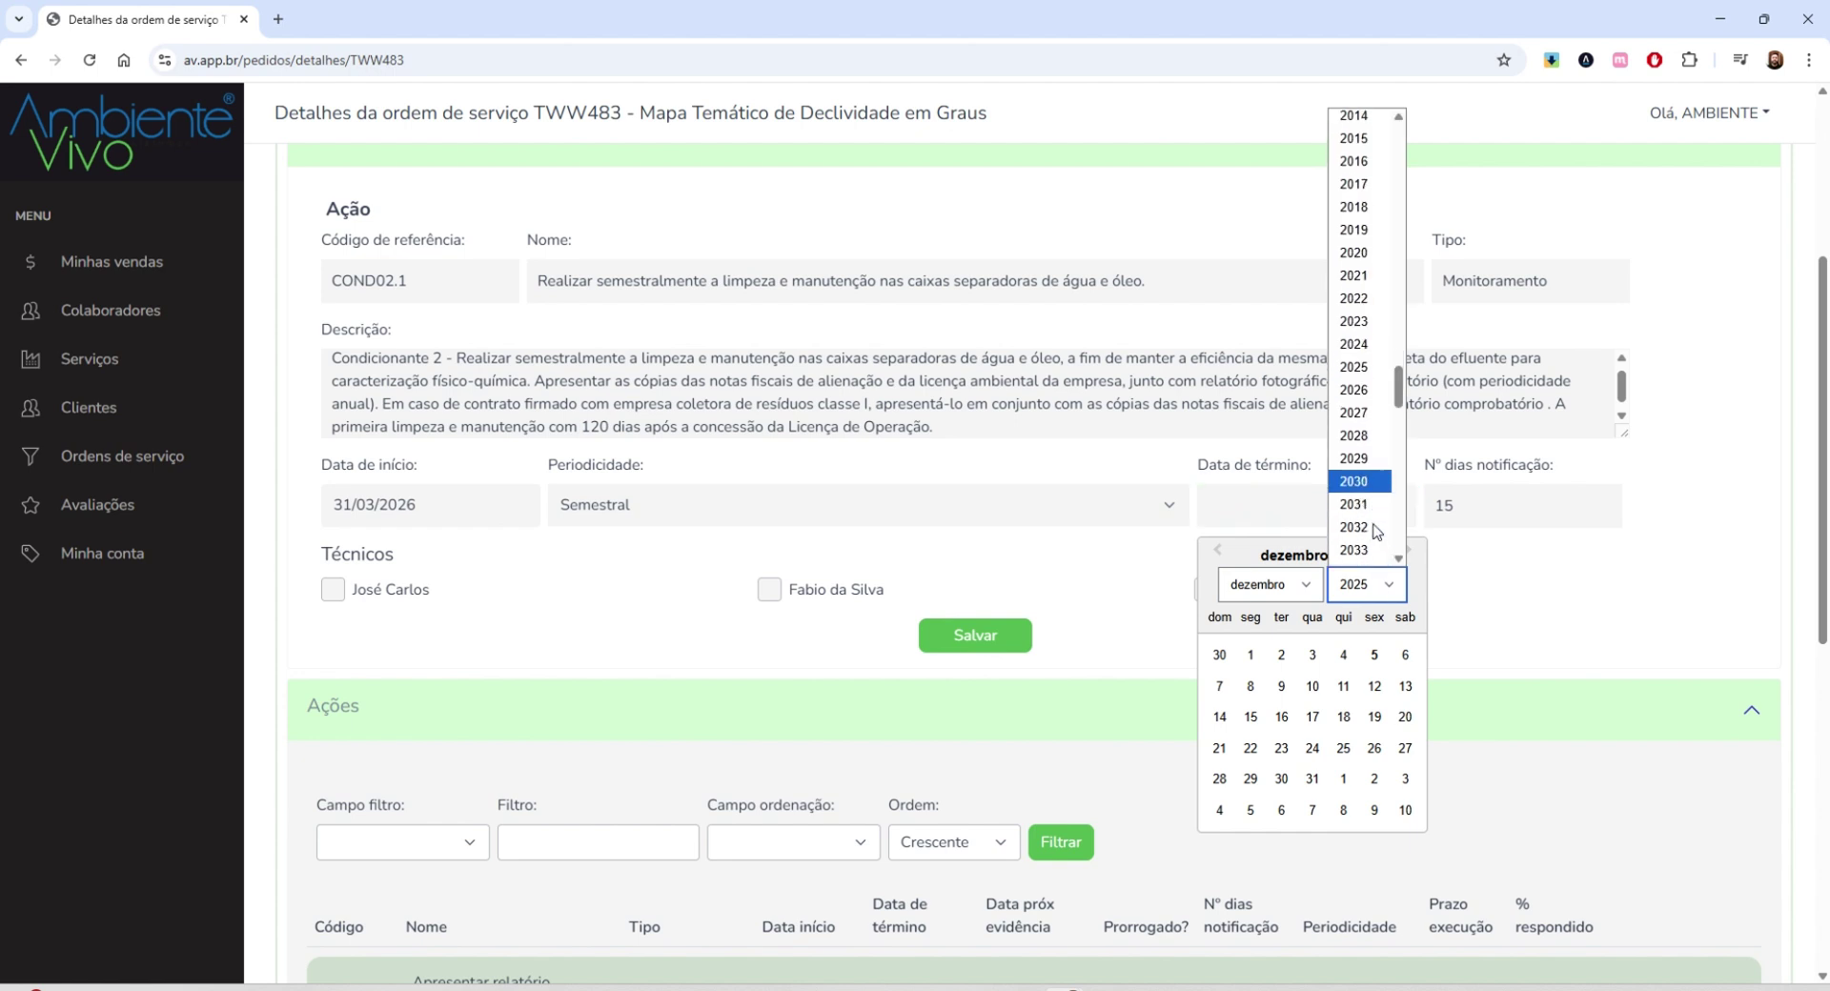
pyautogui.click(1373, 433)
pyautogui.click(1273, 584)
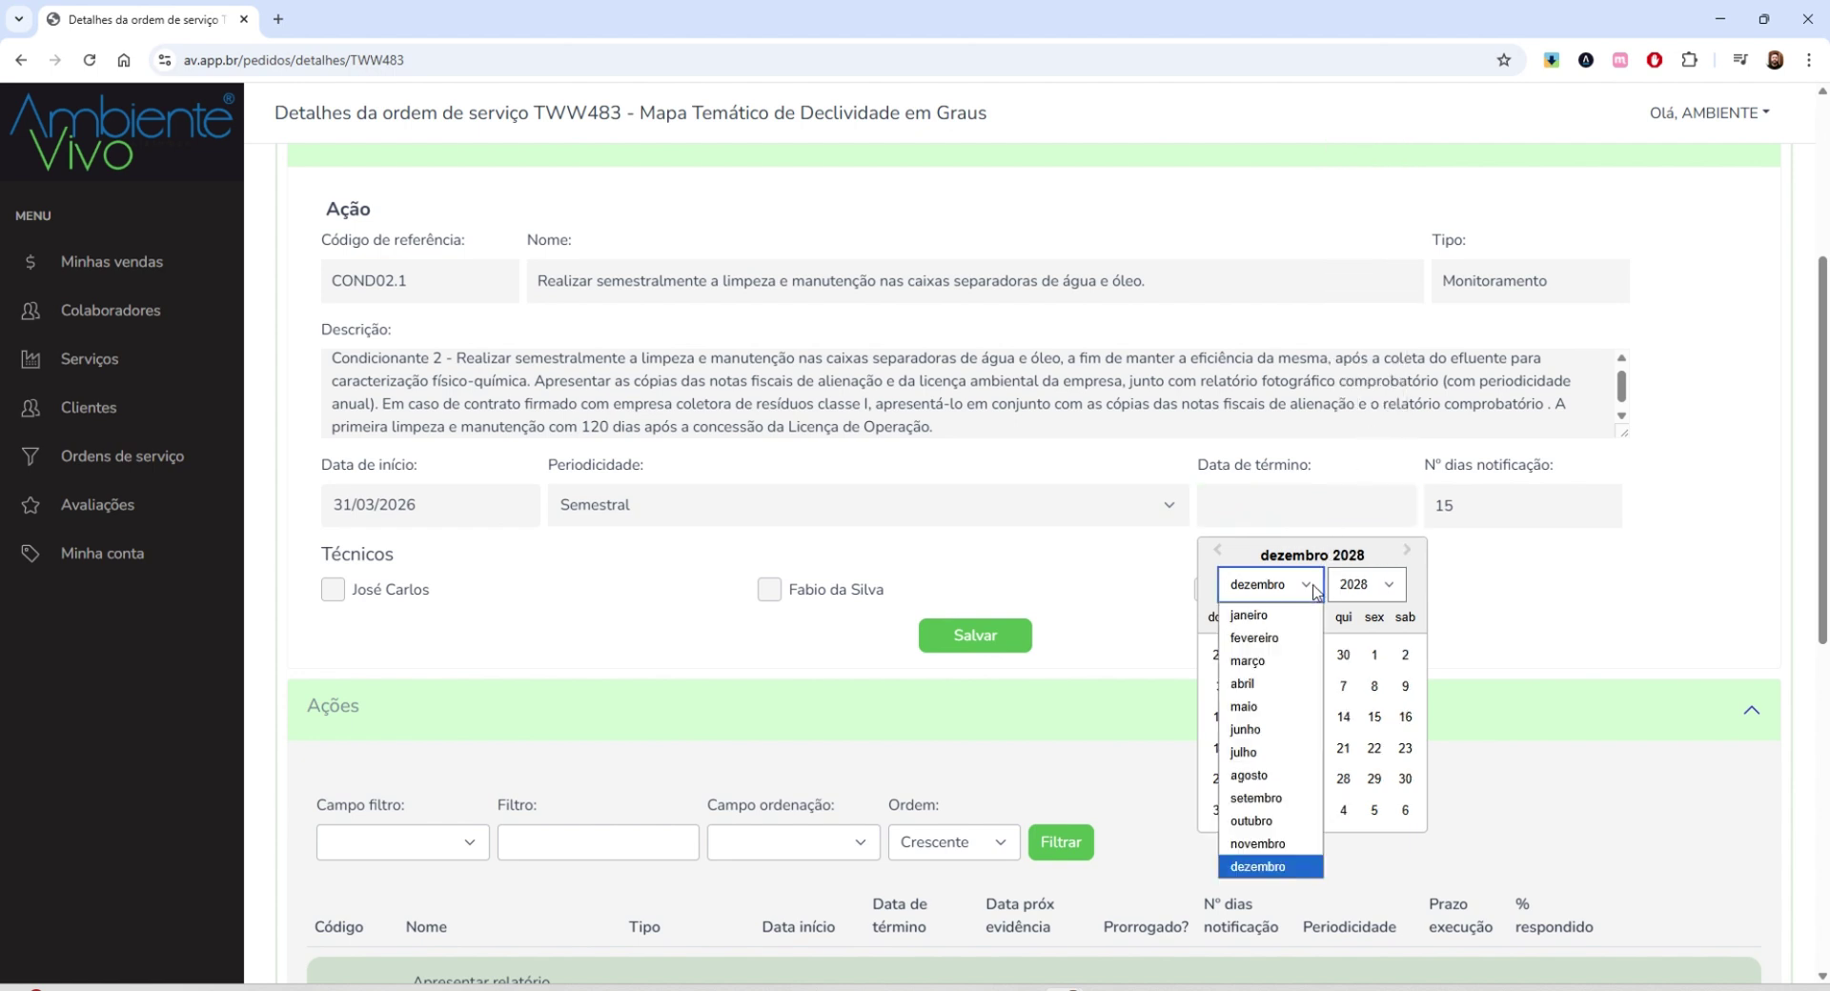
pyautogui.click(1263, 666)
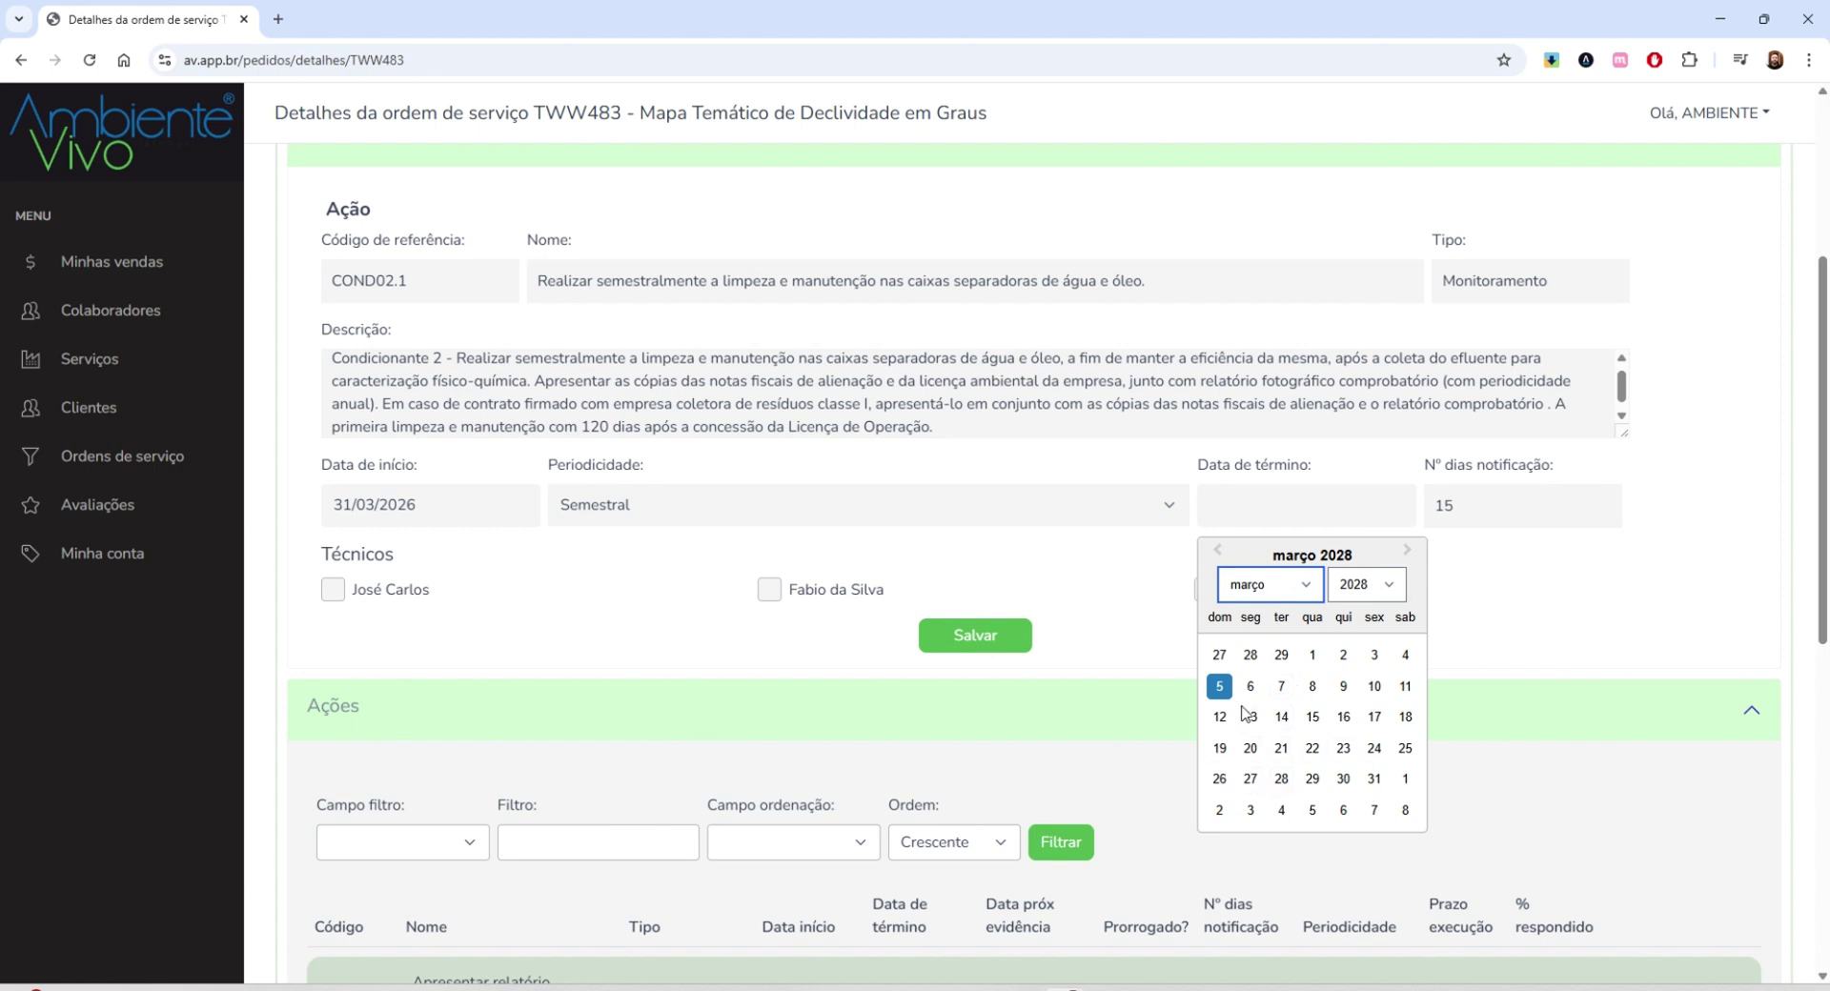
pyautogui.click(1372, 780)
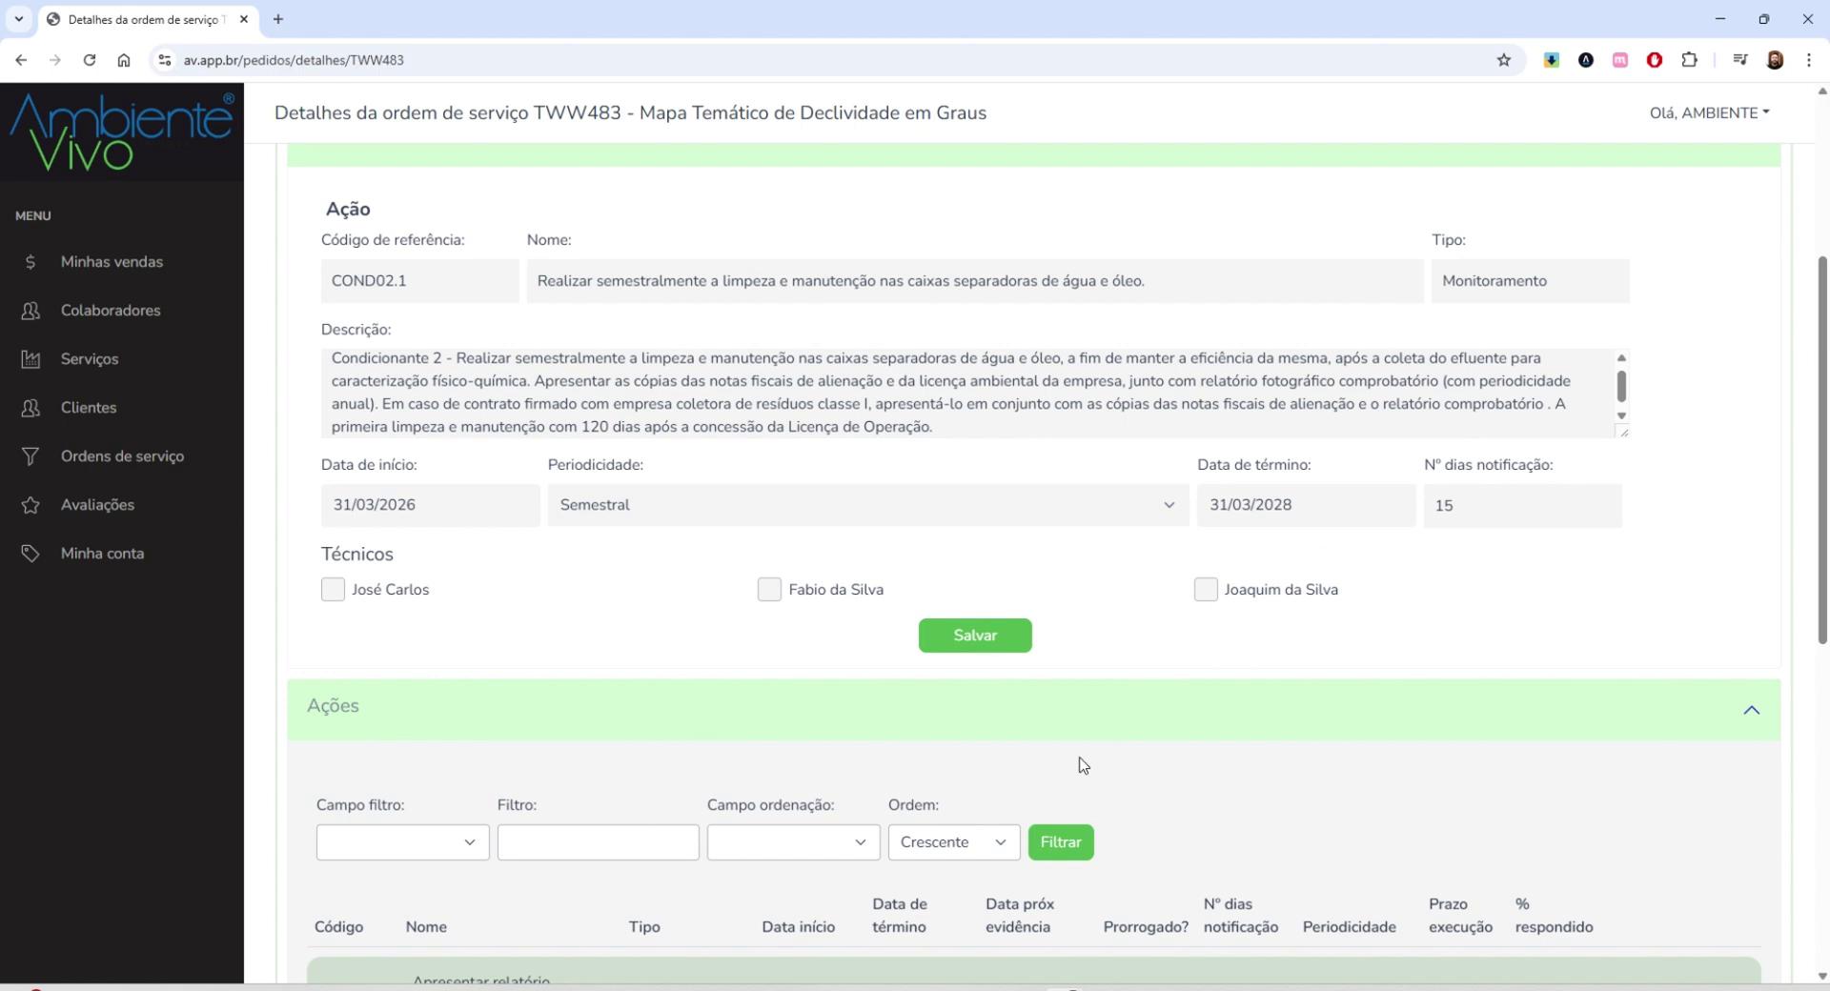
# Assign the first listed technician to the COND02.1 action and save it, checking its entry in the actions list
pyautogui.click(334, 591)
pyautogui.click(988, 646)
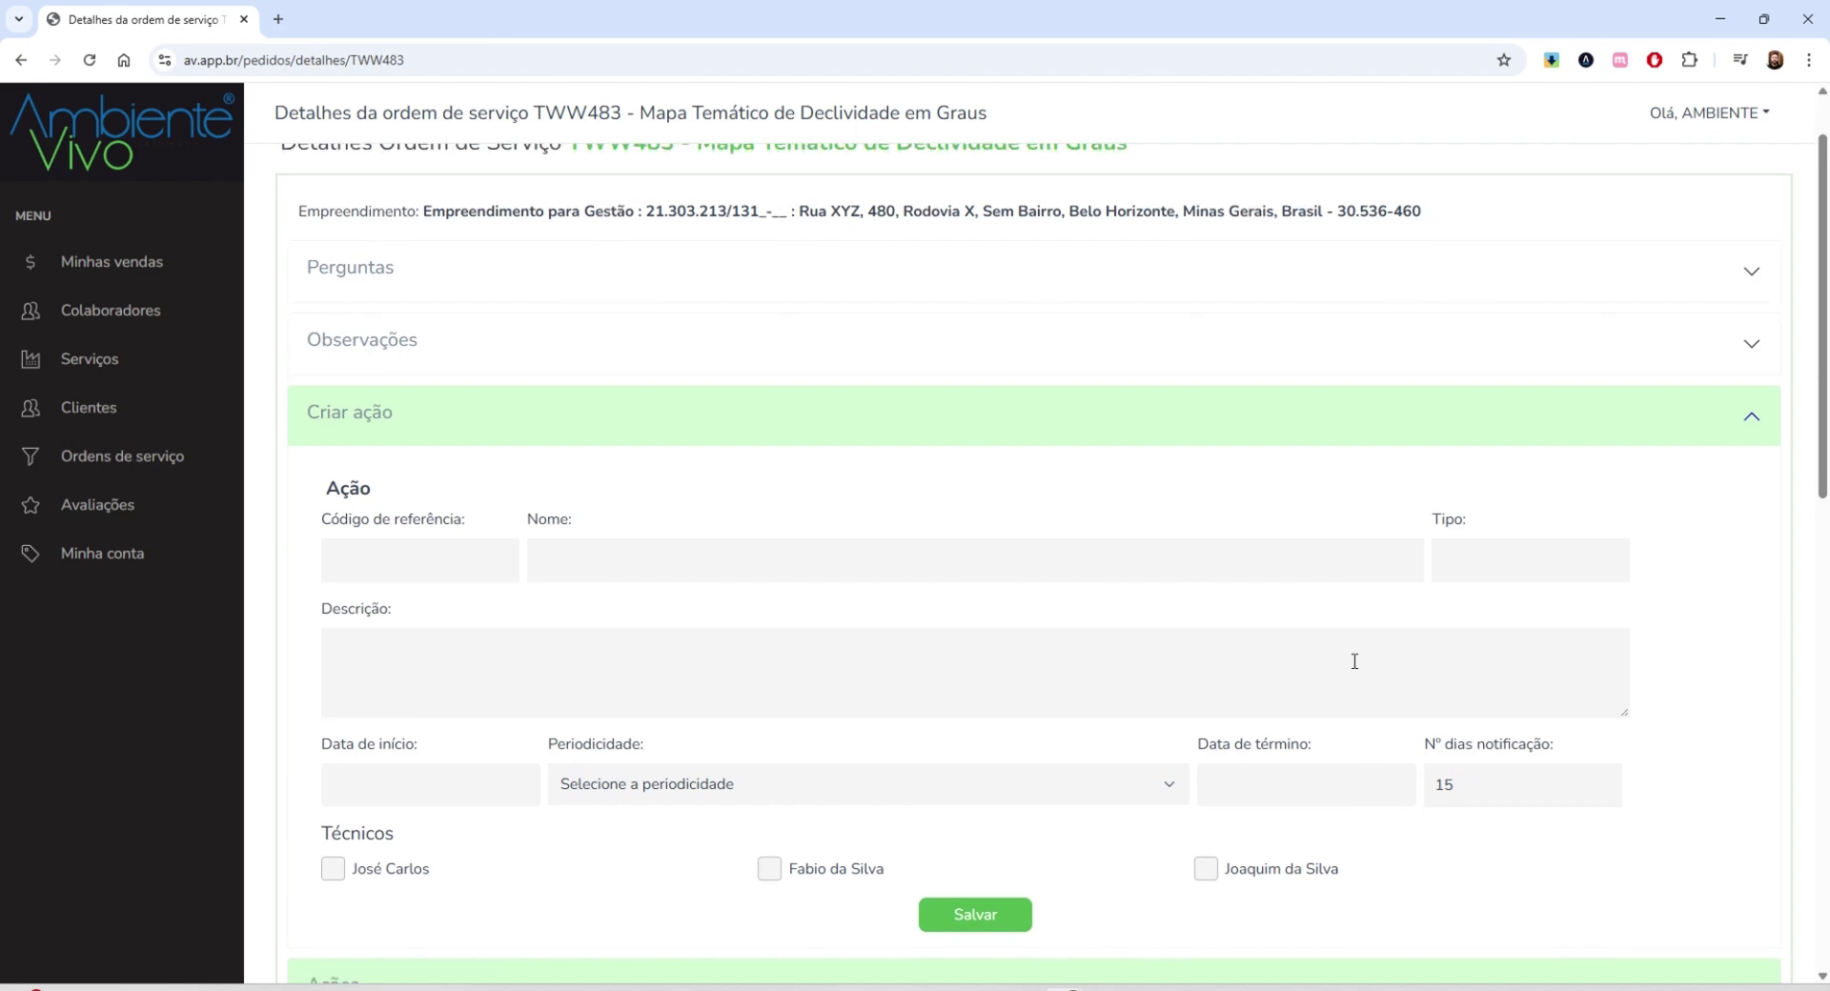
pyautogui.scroll(-7, 1356, 667)
pyautogui.scroll(-2, 1357, 665)
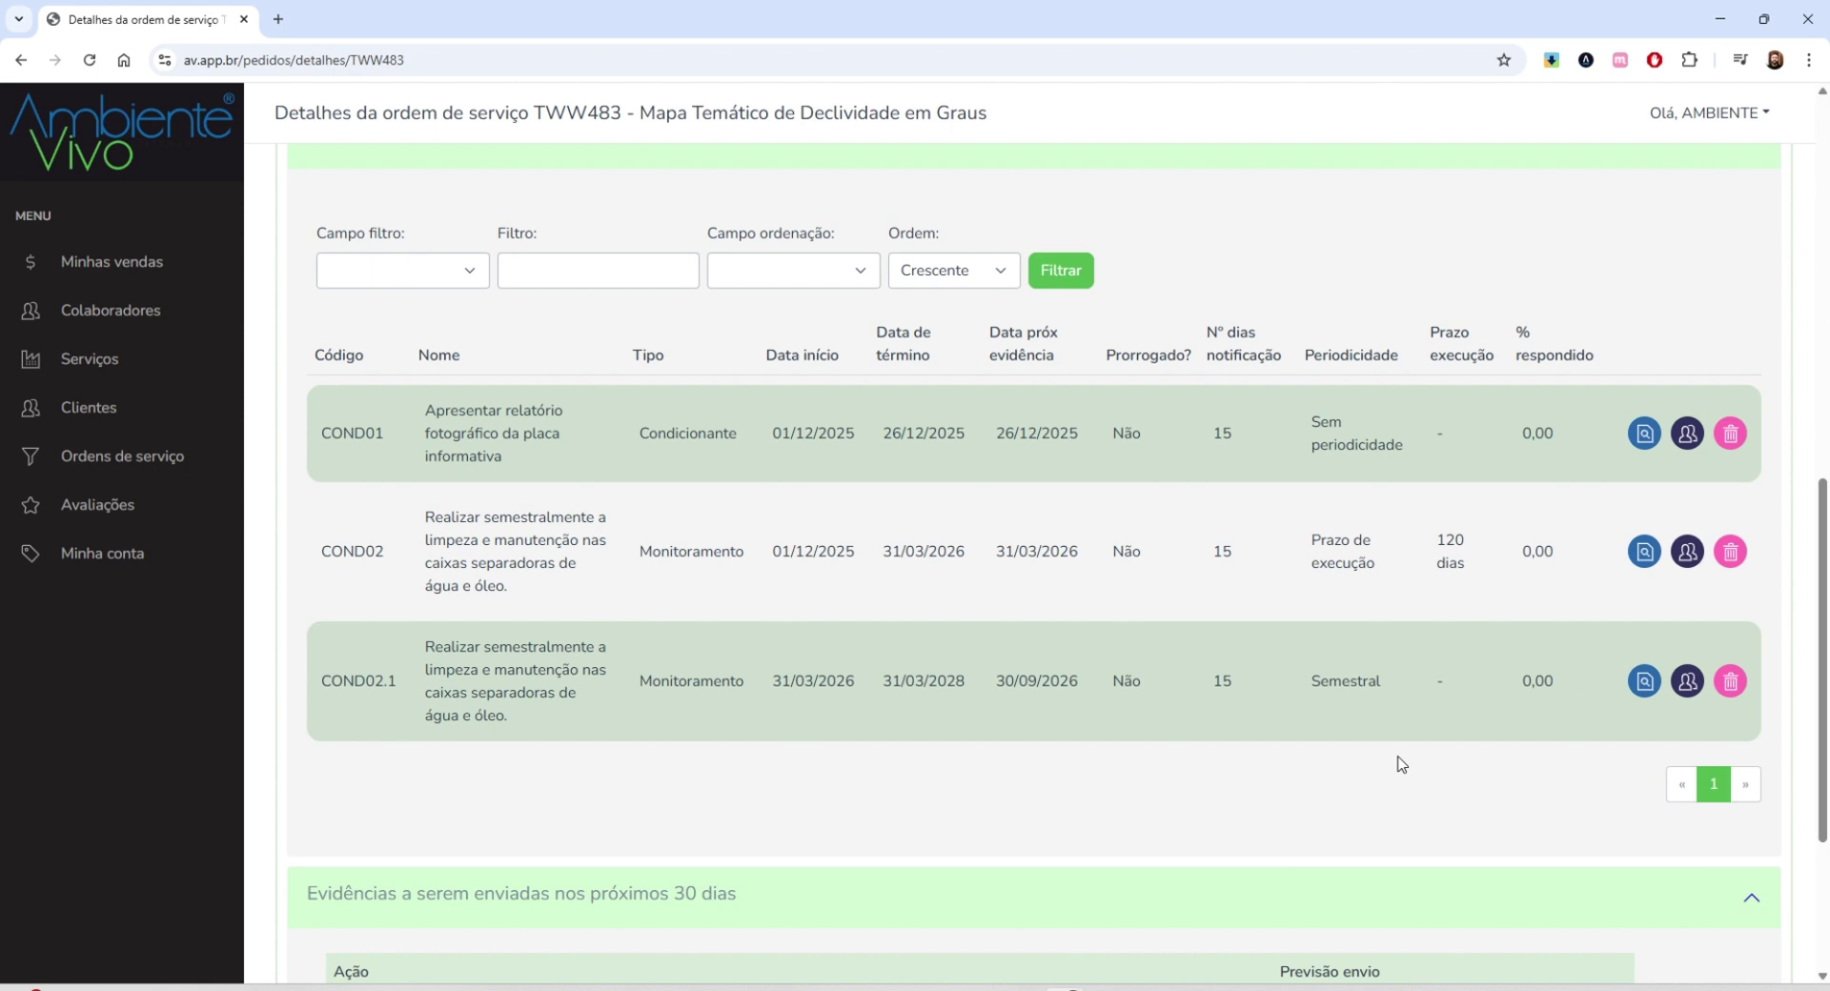
# Open the evidence details of the COND02.1 action and review its data and scheduled evidence submission dates
pyautogui.click(1641, 686)
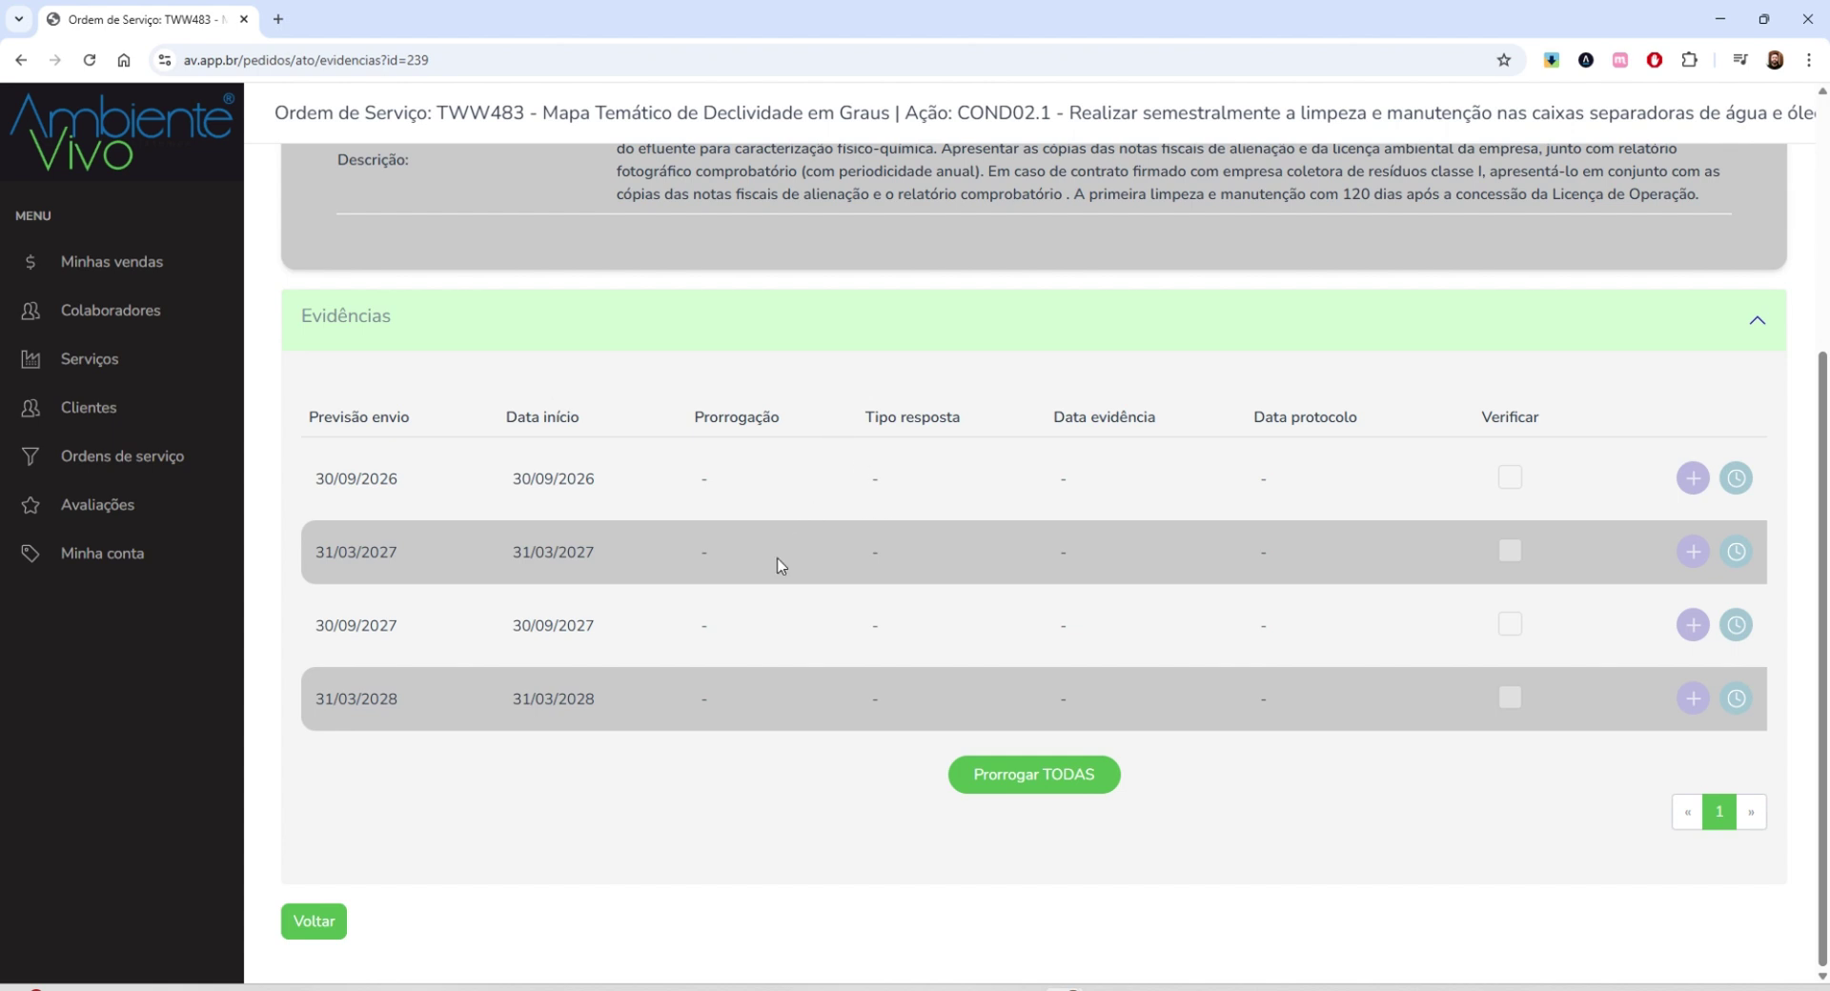
pyautogui.scroll(4, 778, 564)
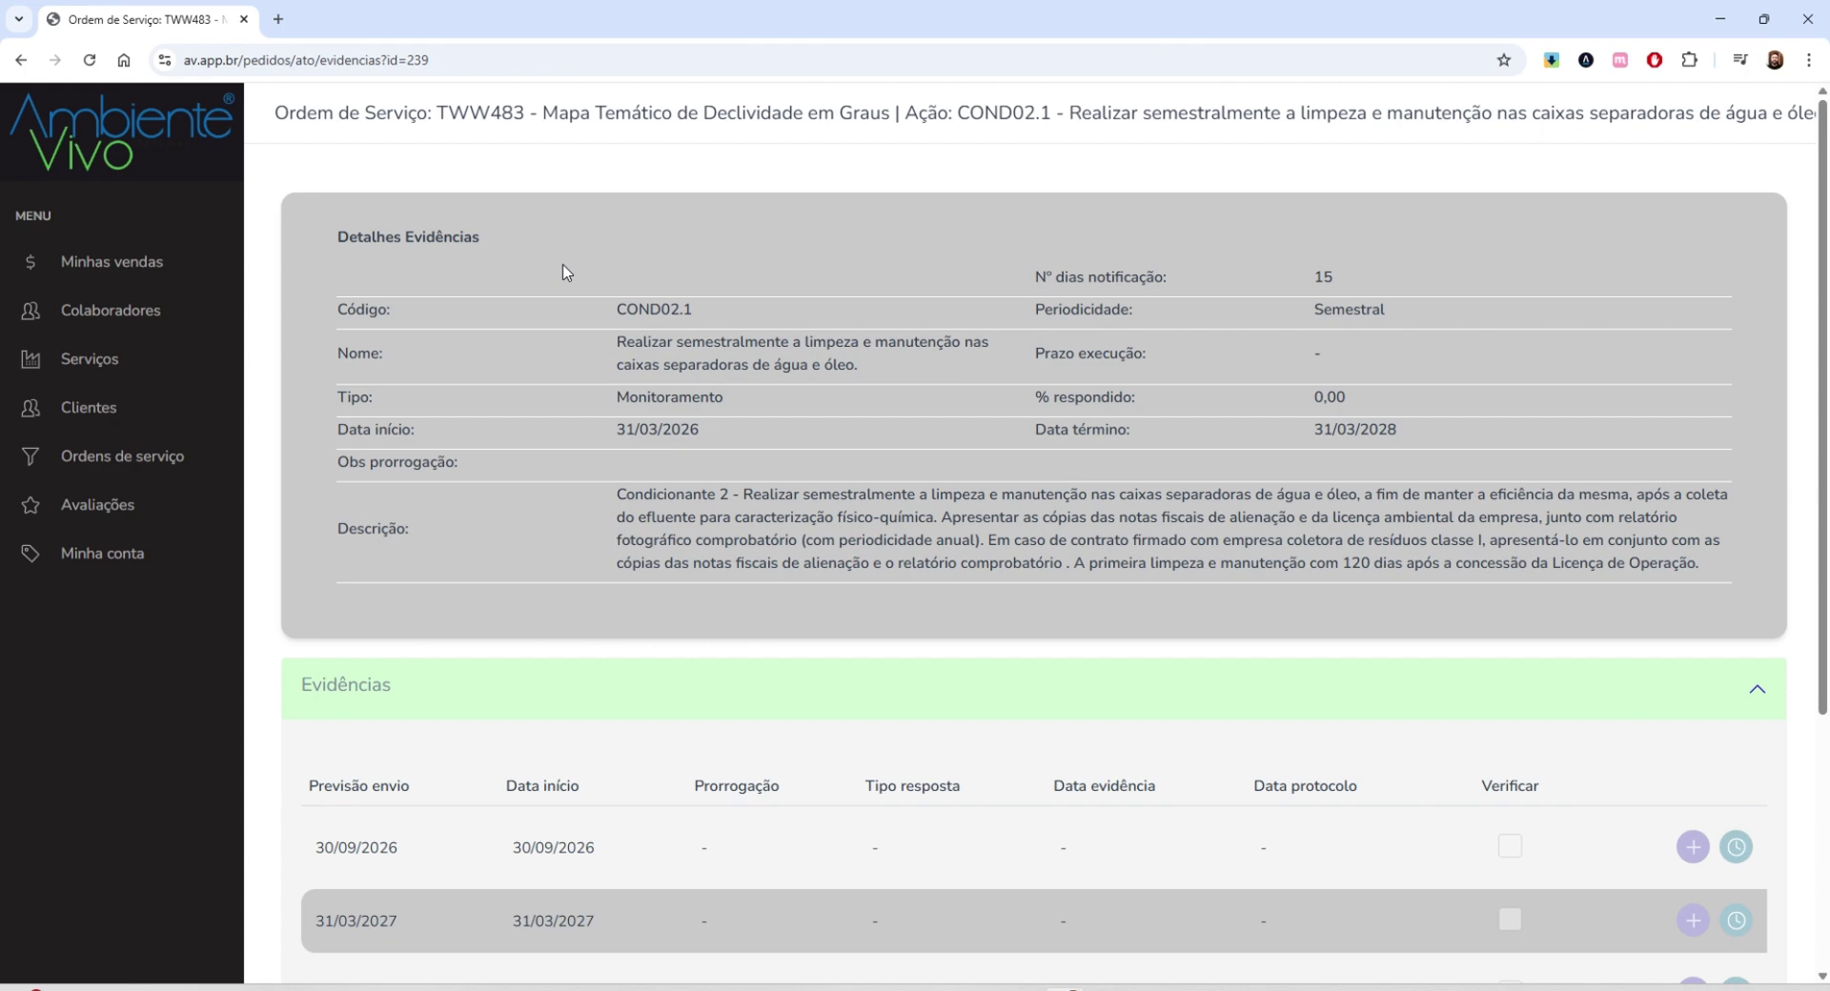
pyautogui.scroll(-2, 568, 272)
pyautogui.scroll(-2, 894, 455)
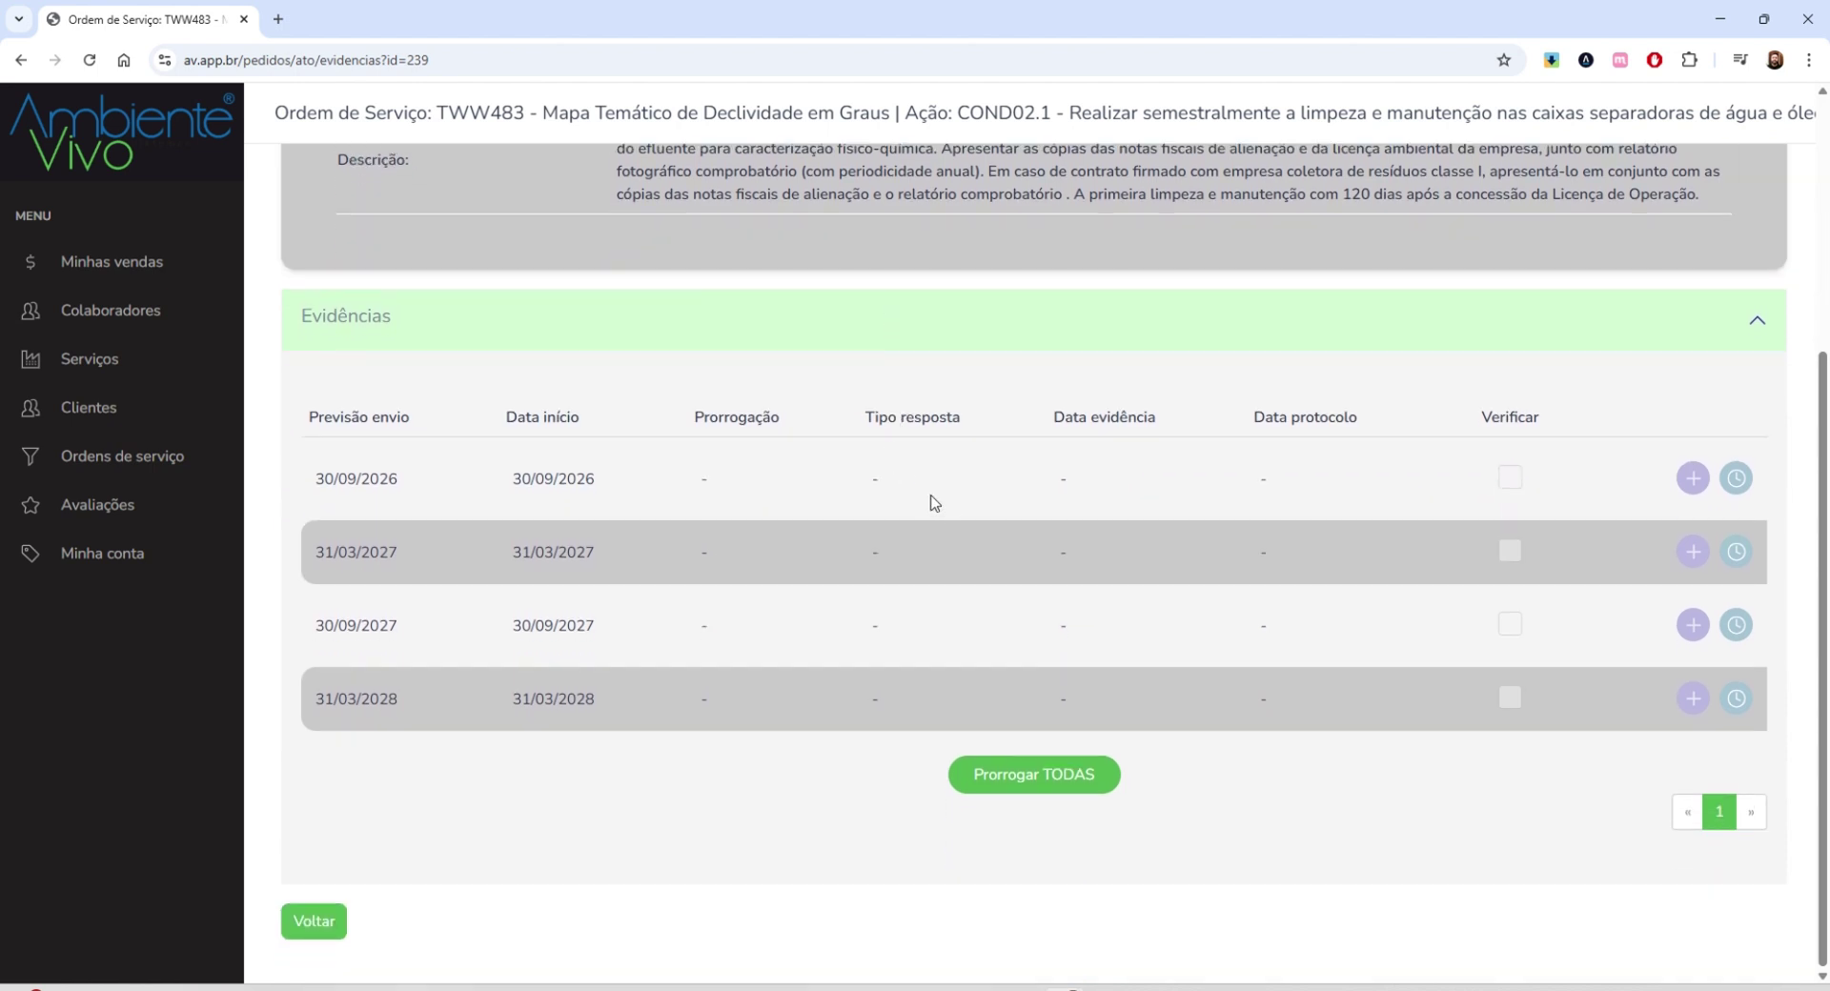